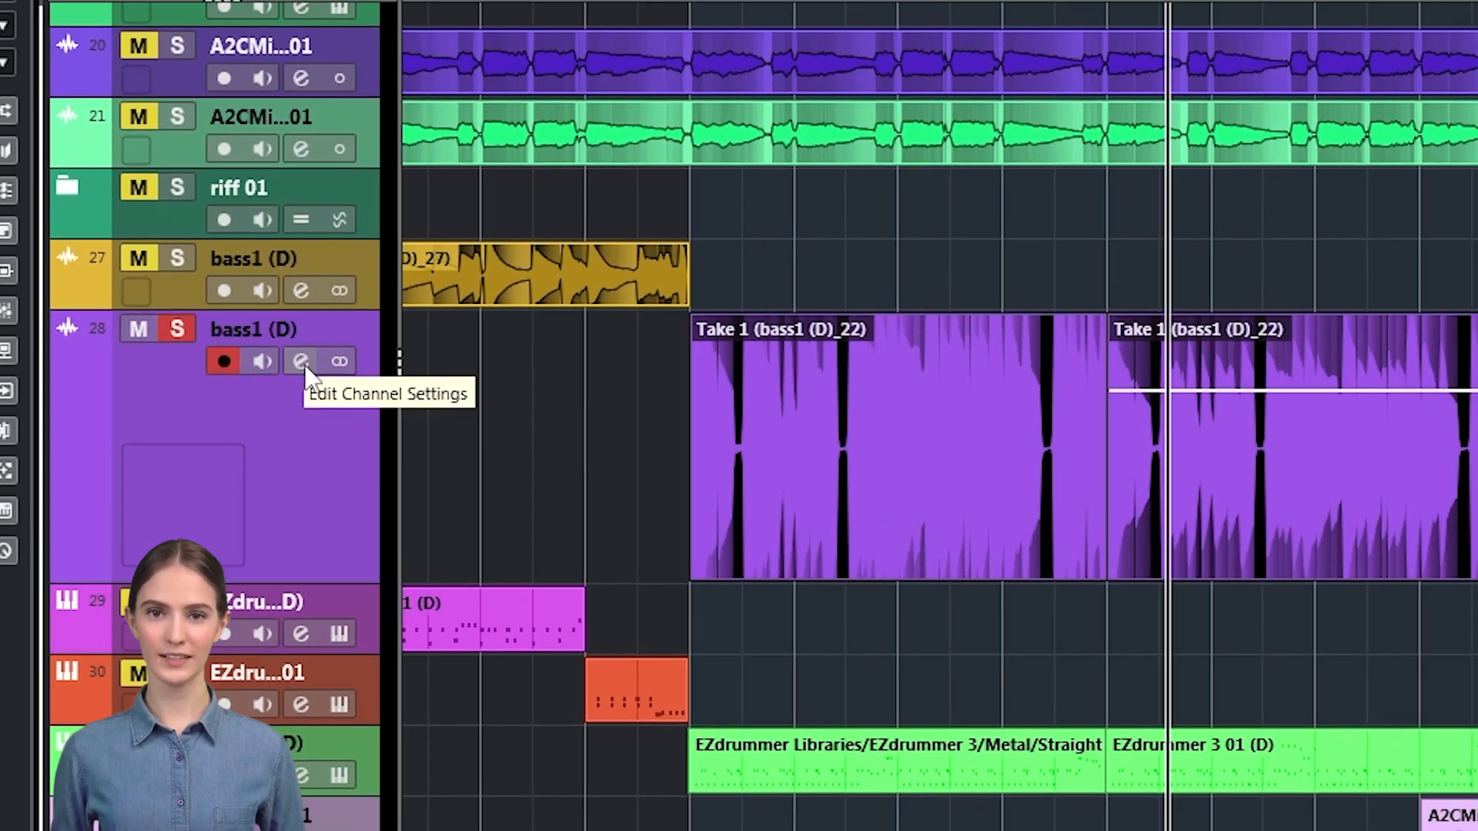
Open the channel settings for the purple bass1 (D) audio track
left_click(749, 323)
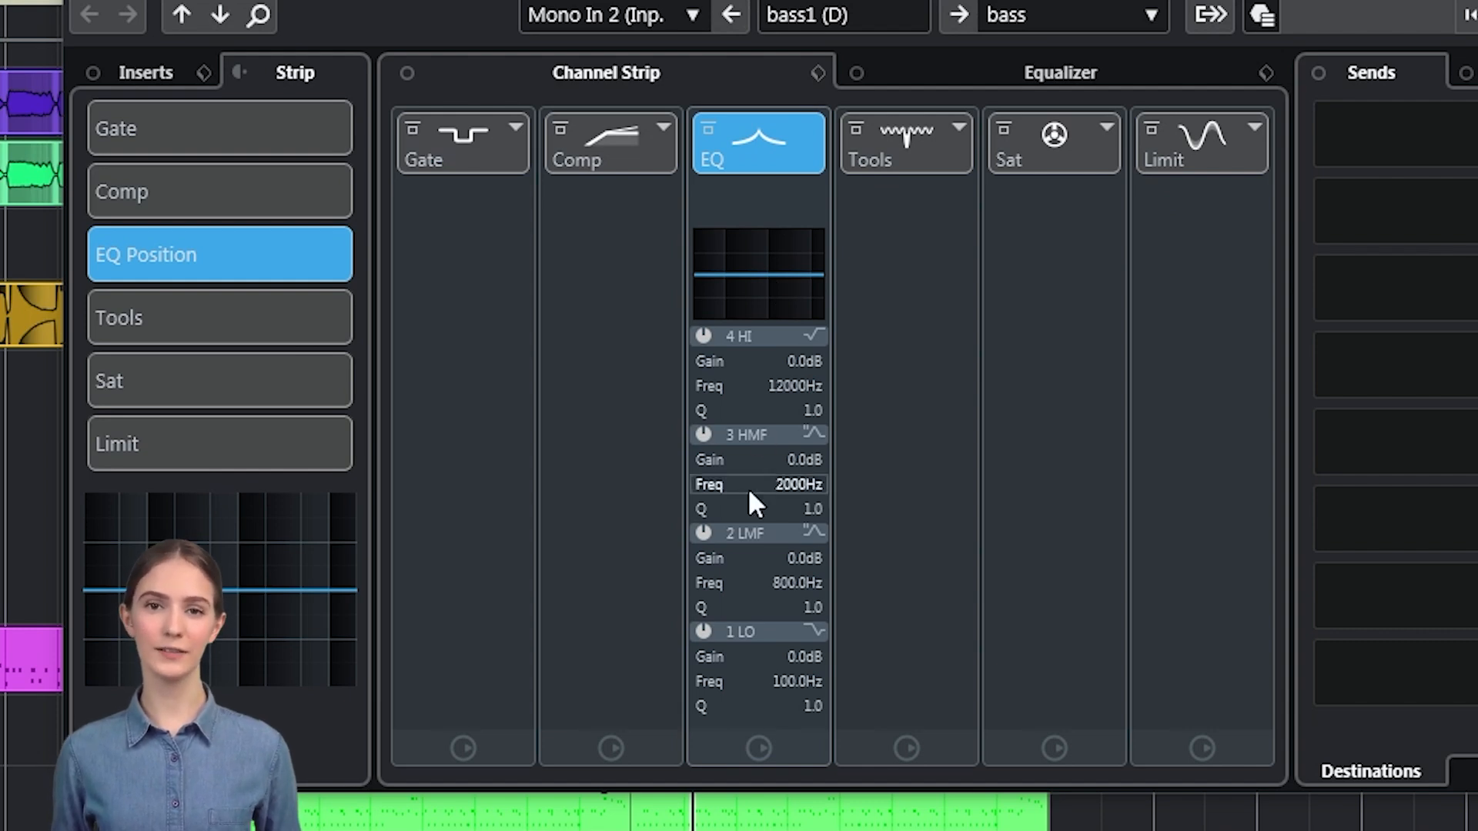
mouse_move(476, 134)
left_mouse_down()
mouse_move(464, 141)
mouse_move(1036, 87)
mouse_move(507, 163)
mouse_move(477, 154)
left_mouse_up()
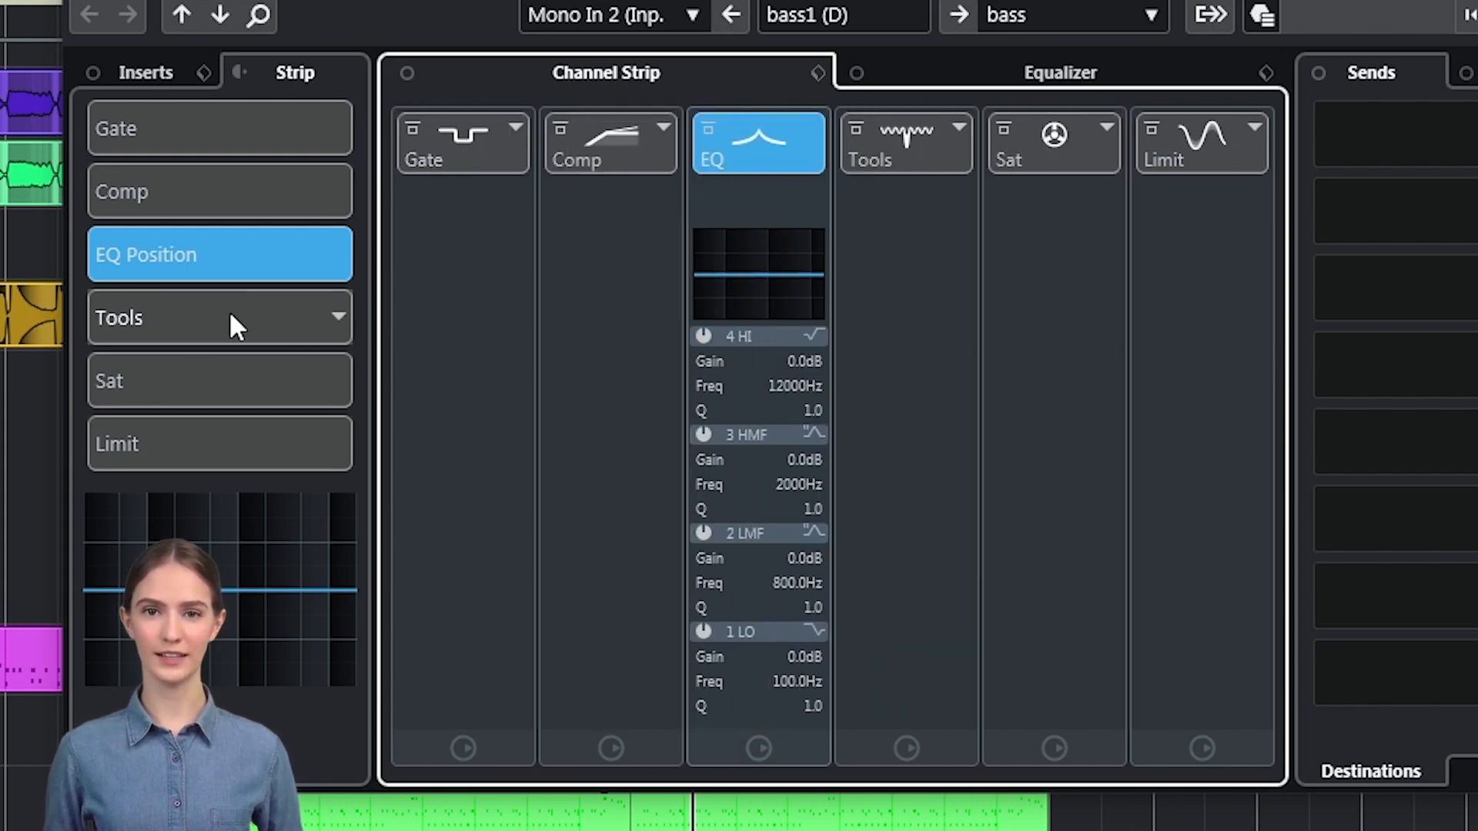
Try the Noise Gate and Tube Compressor modules in the strip, leaving both slots unloaded
left_click(267, 137)
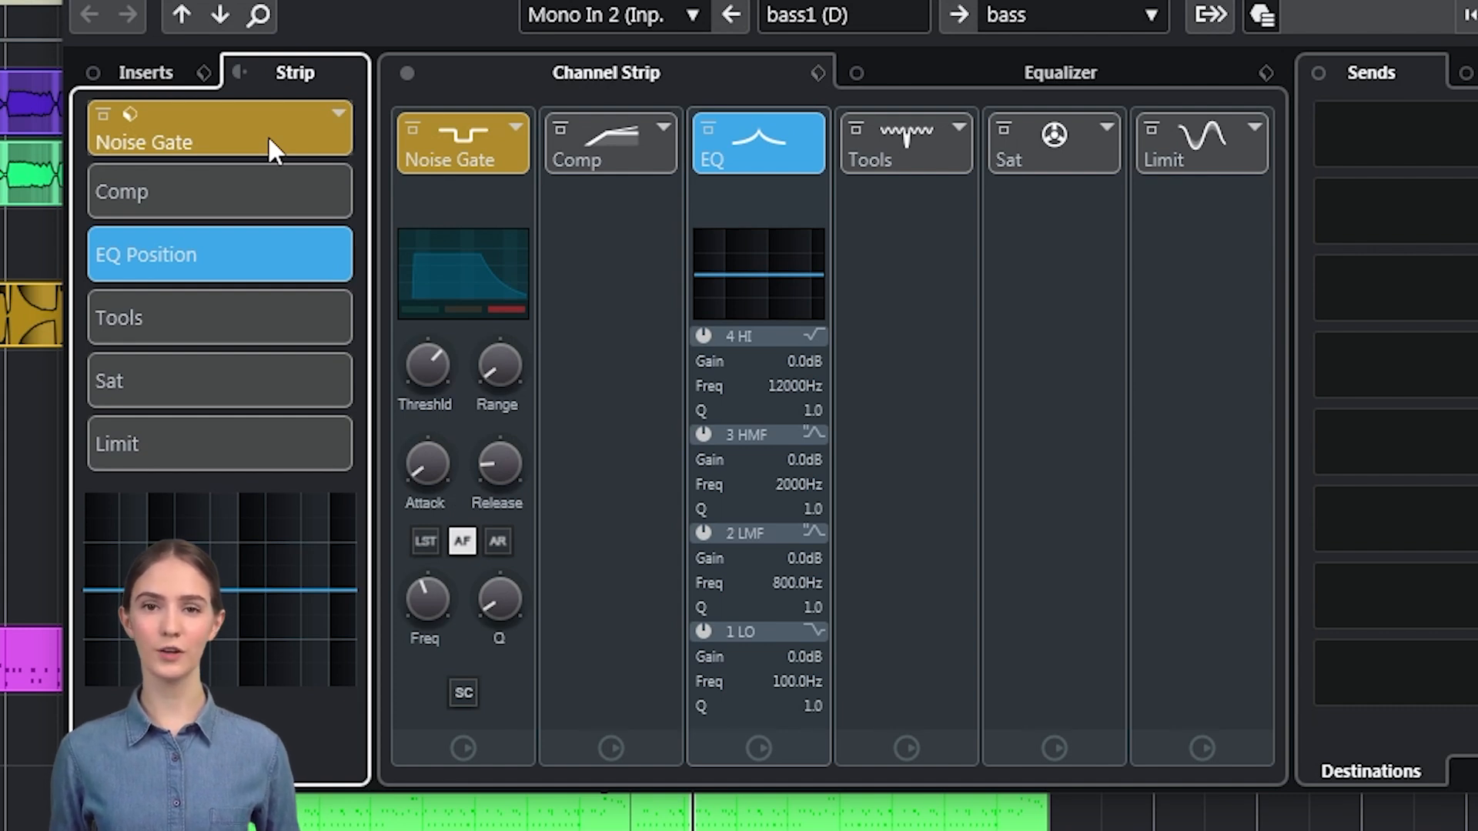
left_click_drag(267, 135, 260, 221)
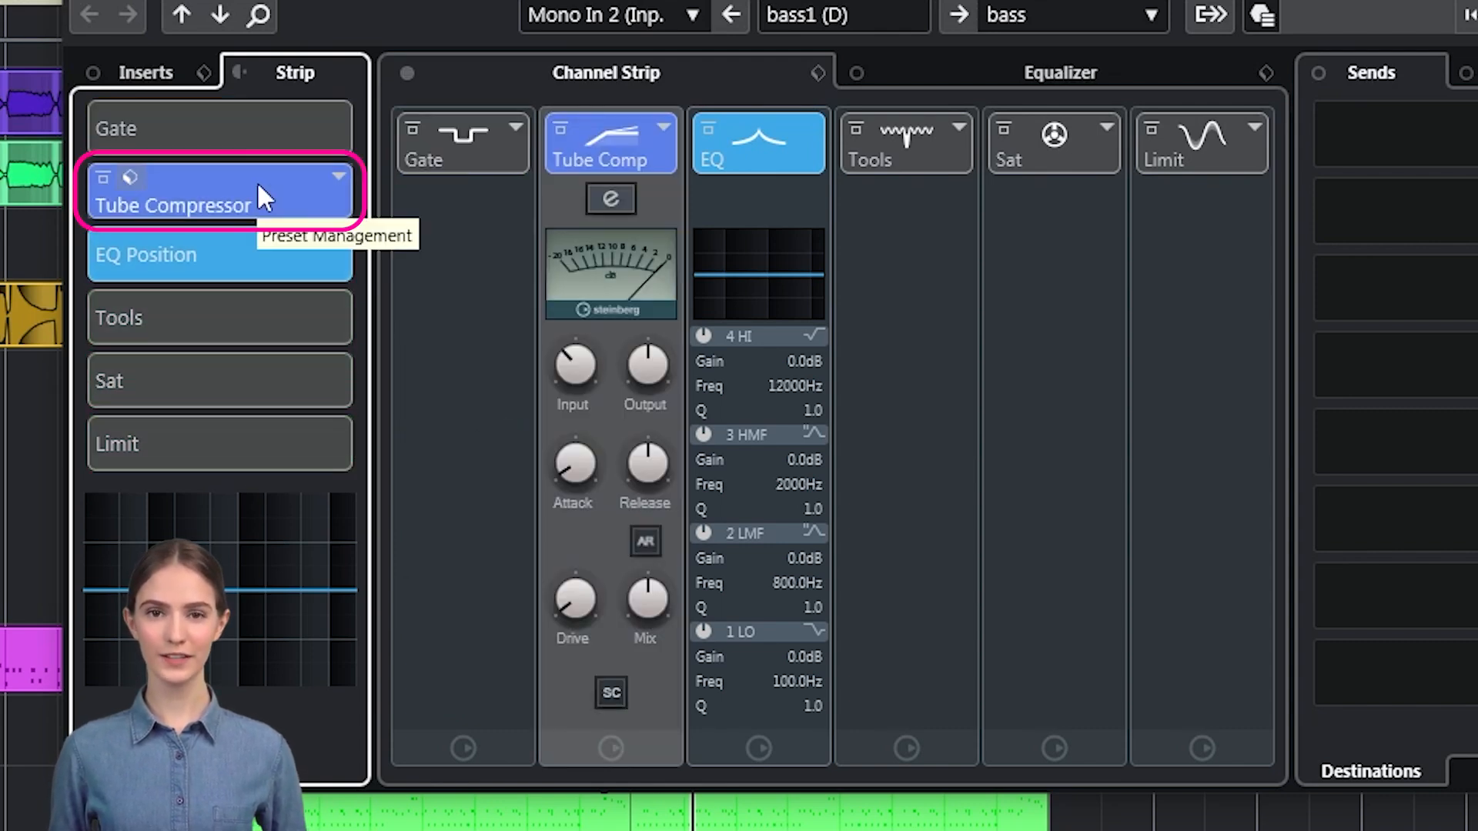
mouse_move(257, 181)
left_mouse_down()
mouse_move(271, 428)
mouse_move(254, 136)
mouse_move(255, 177)
left_mouse_up()
left_click(338, 177)
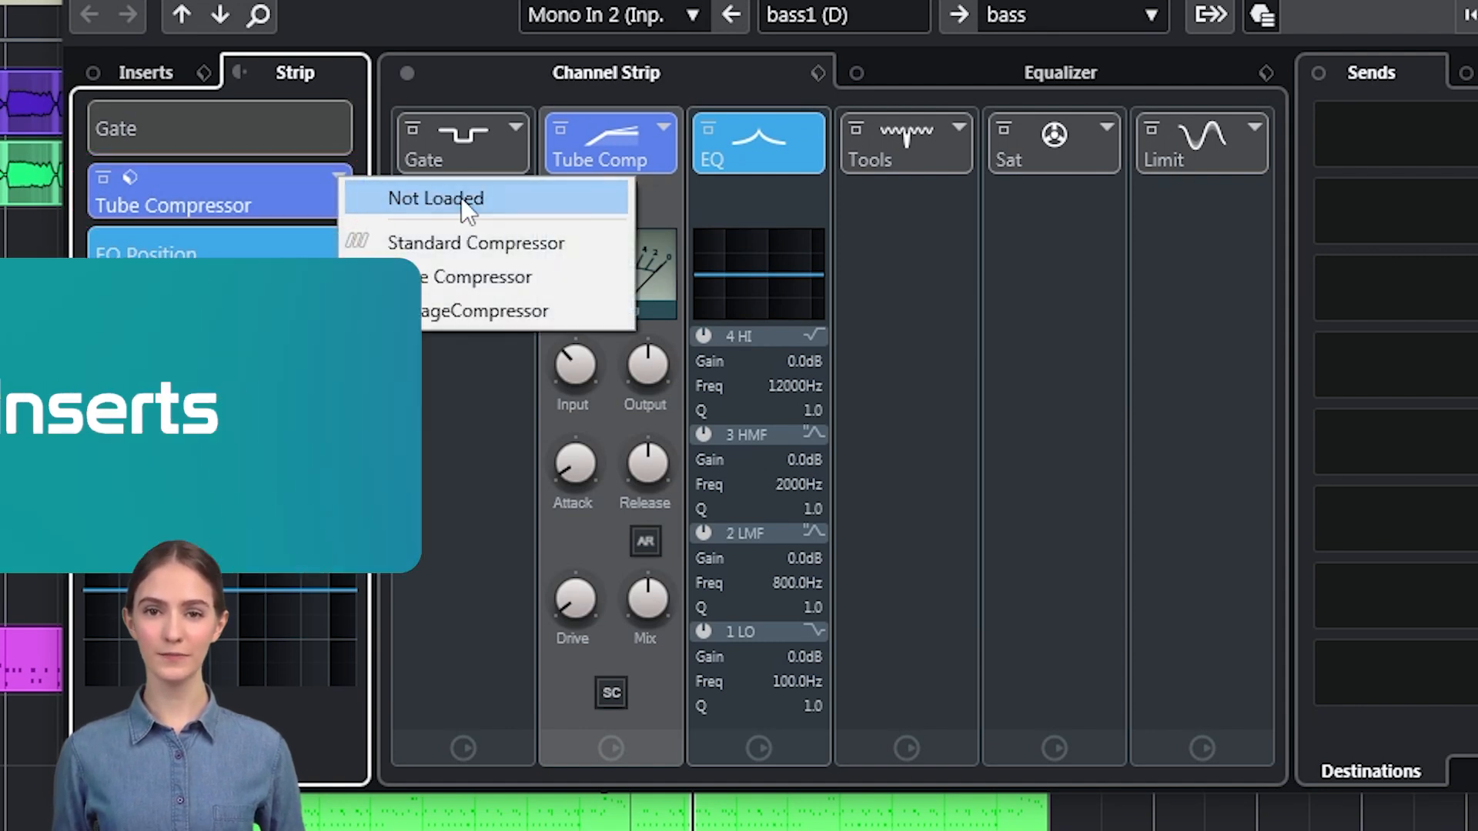
left_click(460, 197)
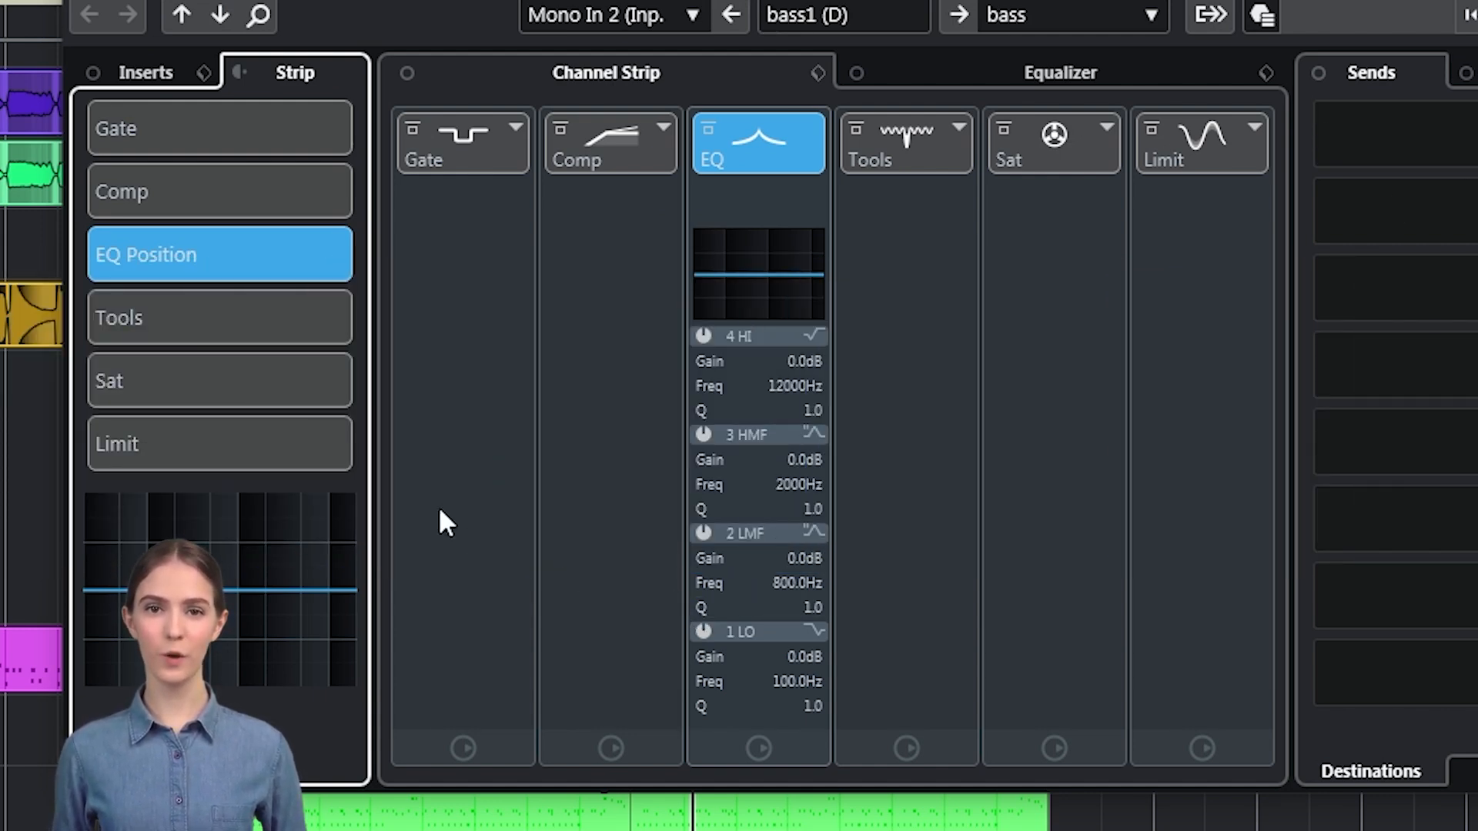
Move the channel strip to the pre-inserts position
left_click(238, 72)
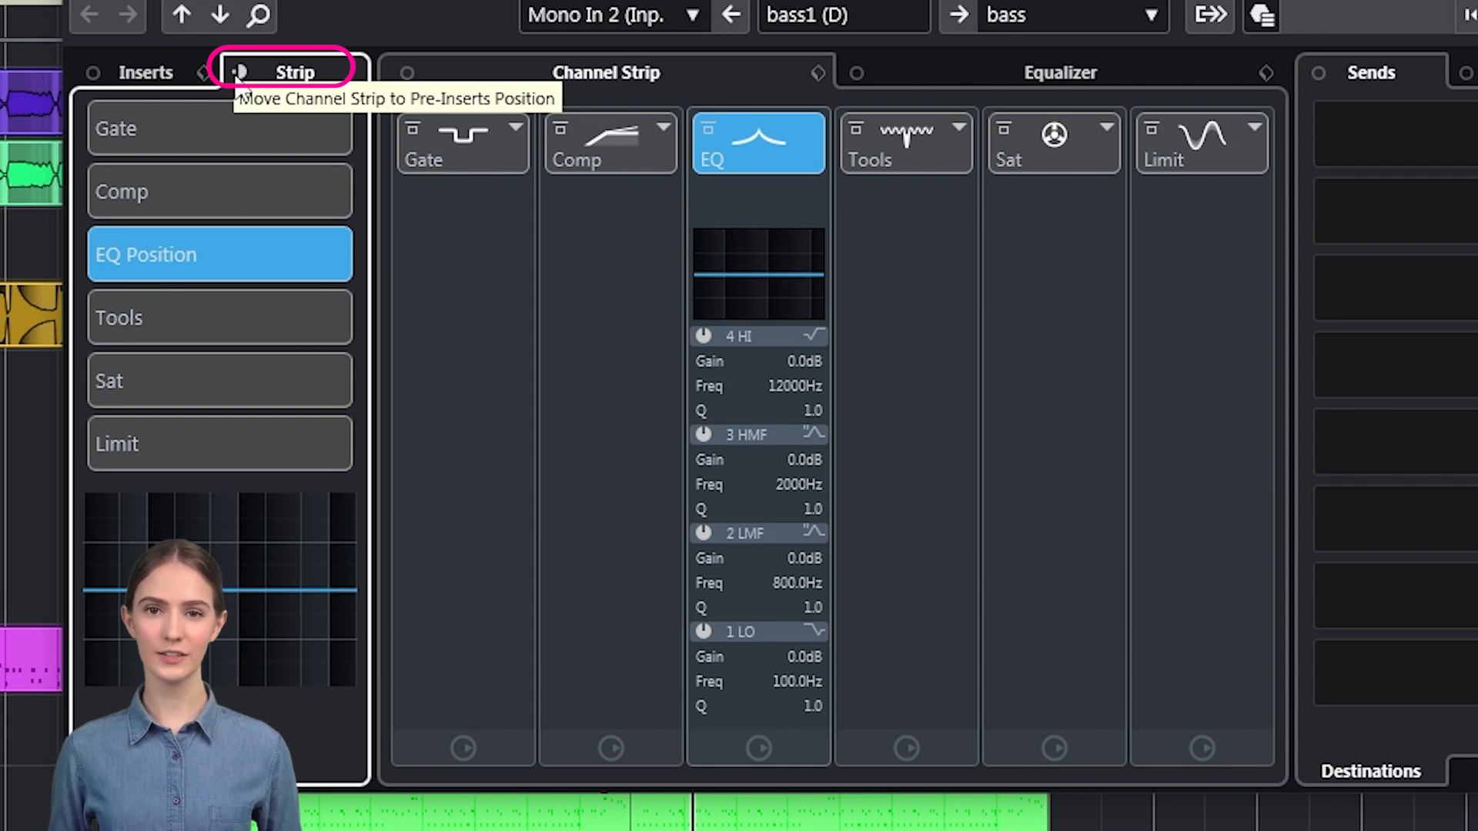
left_click(238, 73)
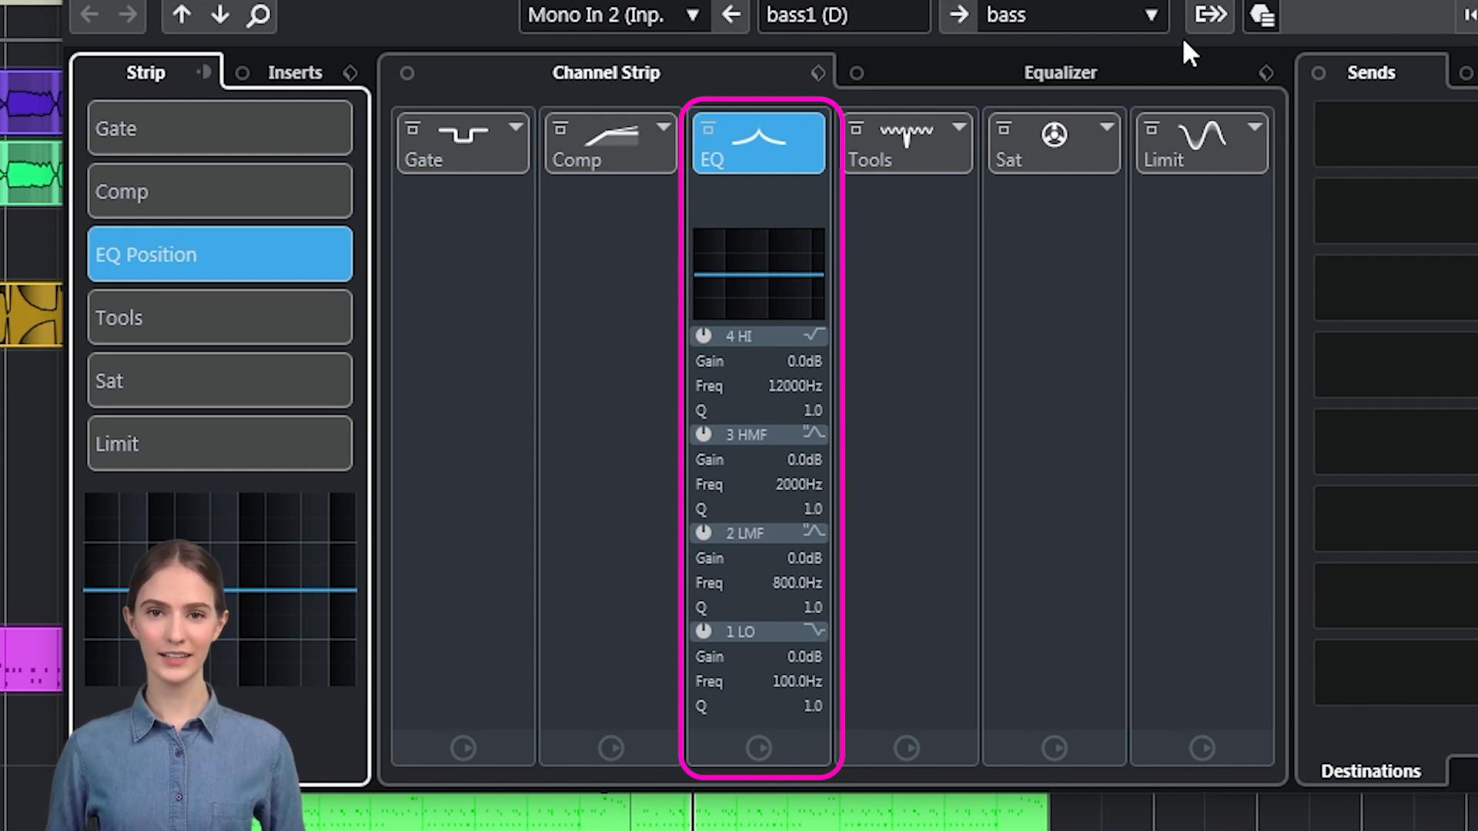
Shape a four-band curve in the Equalizer: boost the low band near 50 Hz, cut band 2 near 500 Hz, and slightly cut bands 3 and 4
left_click(1070, 75)
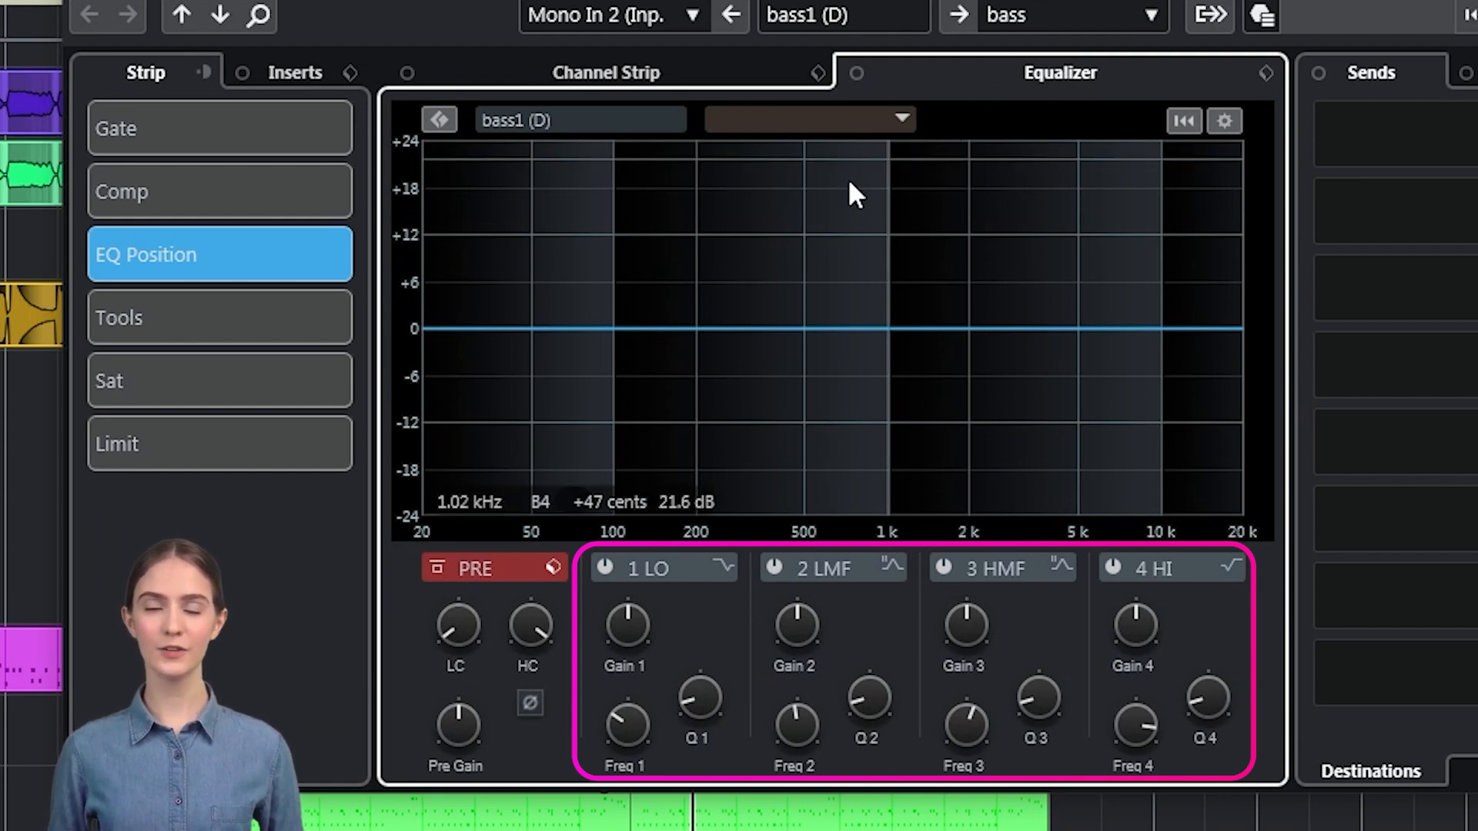
left_click_drag(537, 328, 562, 244)
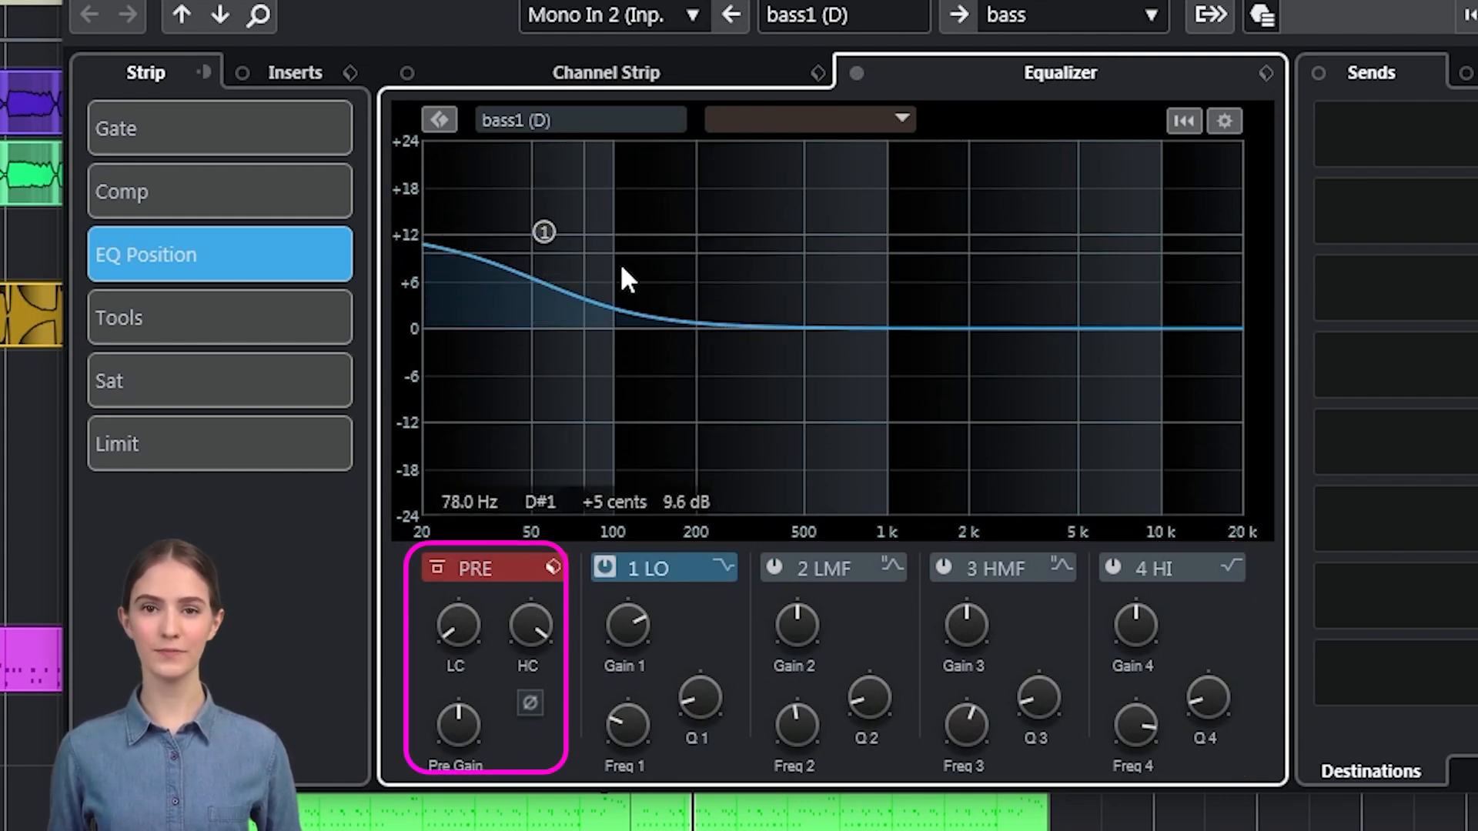
left_click_drag(801, 328, 799, 396)
left_click_drag(1006, 329, 1072, 198)
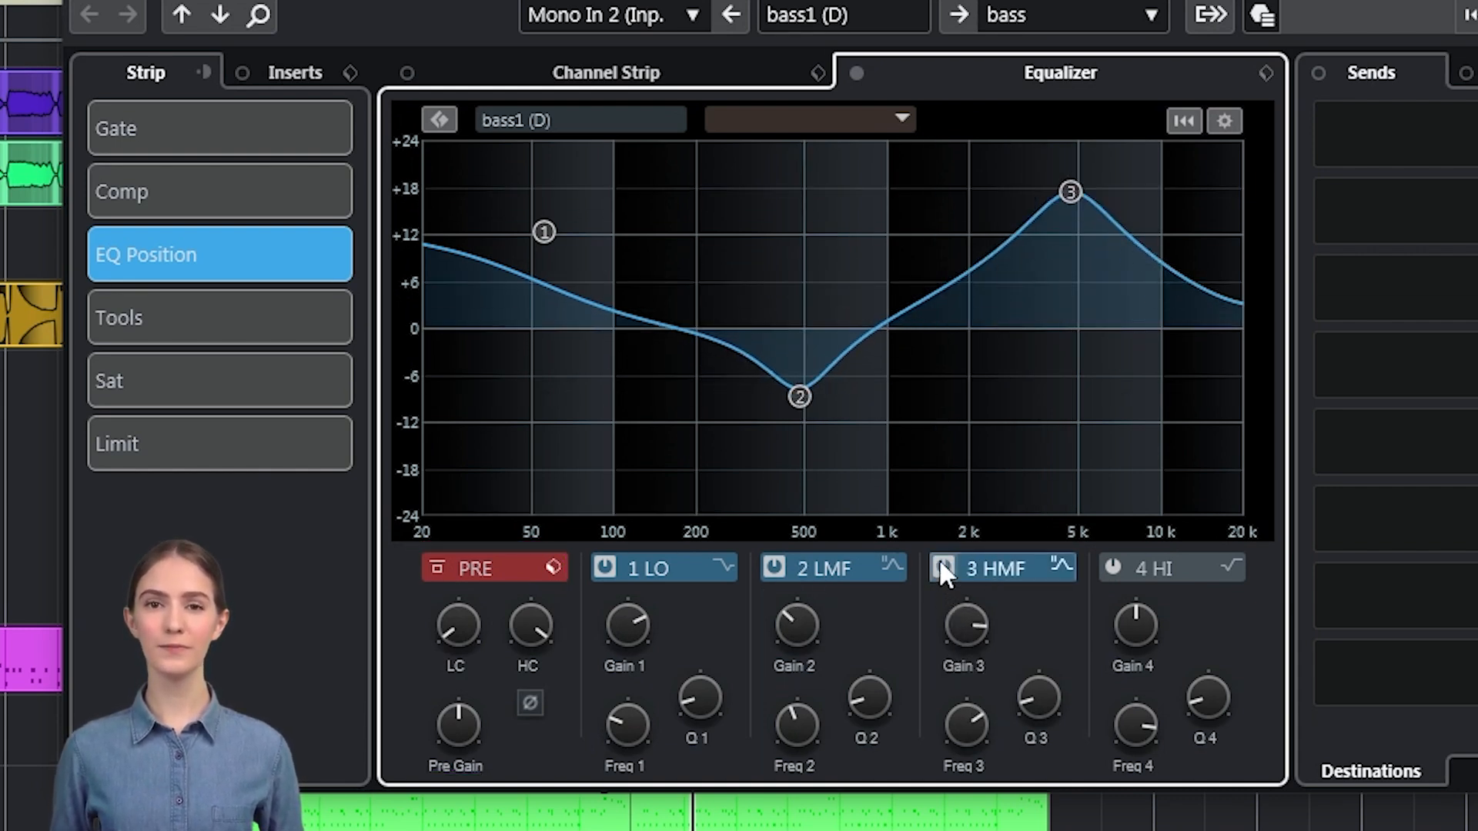
left_click_drag(952, 281, 1201, 363)
left_click_drag(1071, 192, 965, 340)
left_click_drag(544, 232, 523, 216)
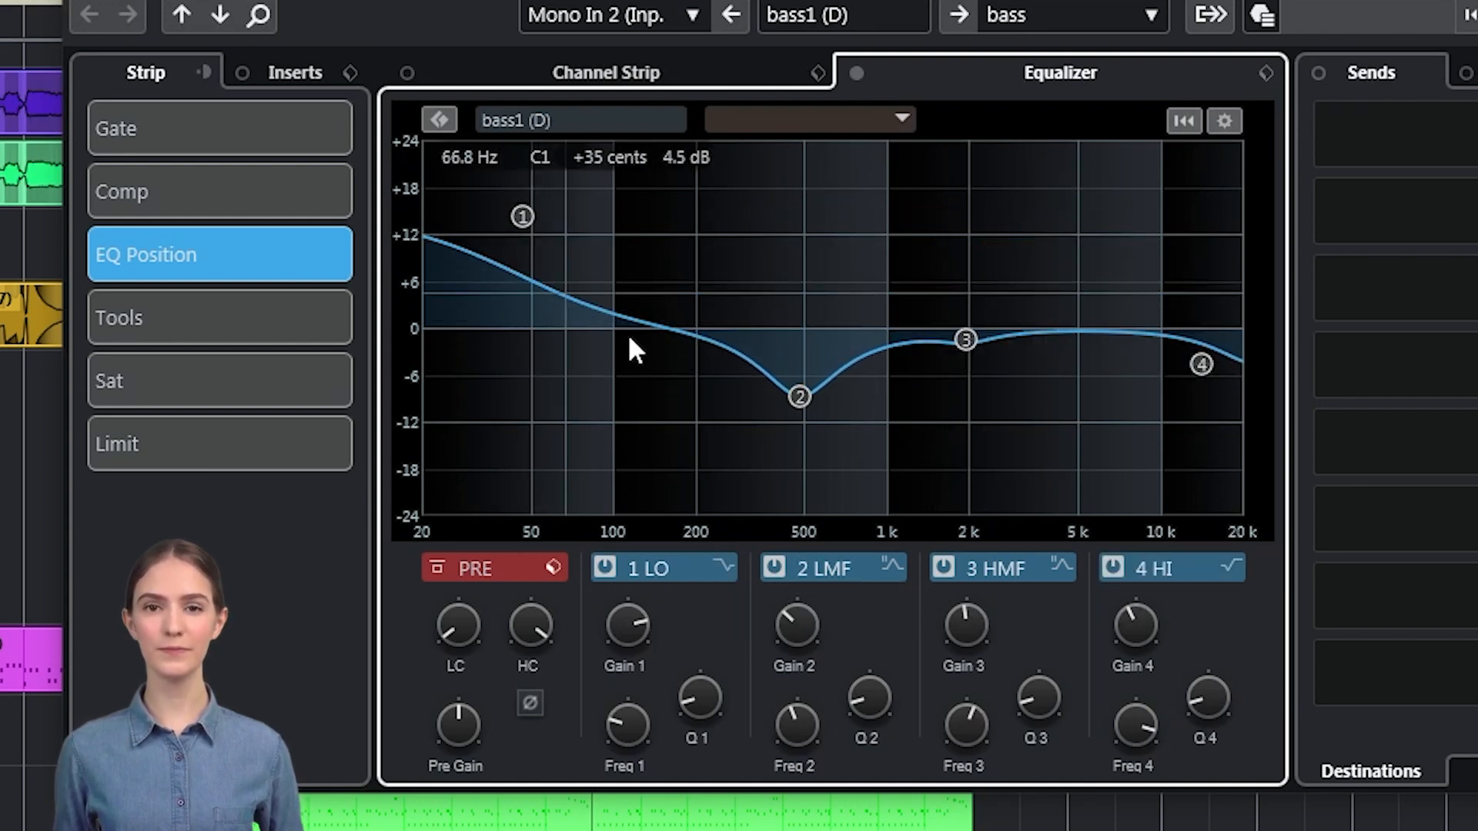
During playback, raise Pre Gain and reshape the EQ: band 1 about -13.8 dB at 38.7 Hz, band 2 about 14.4 dB at 97.2 Hz, band 3 cut, band 4 boosted
left_click_drag(455, 718, 454, 697)
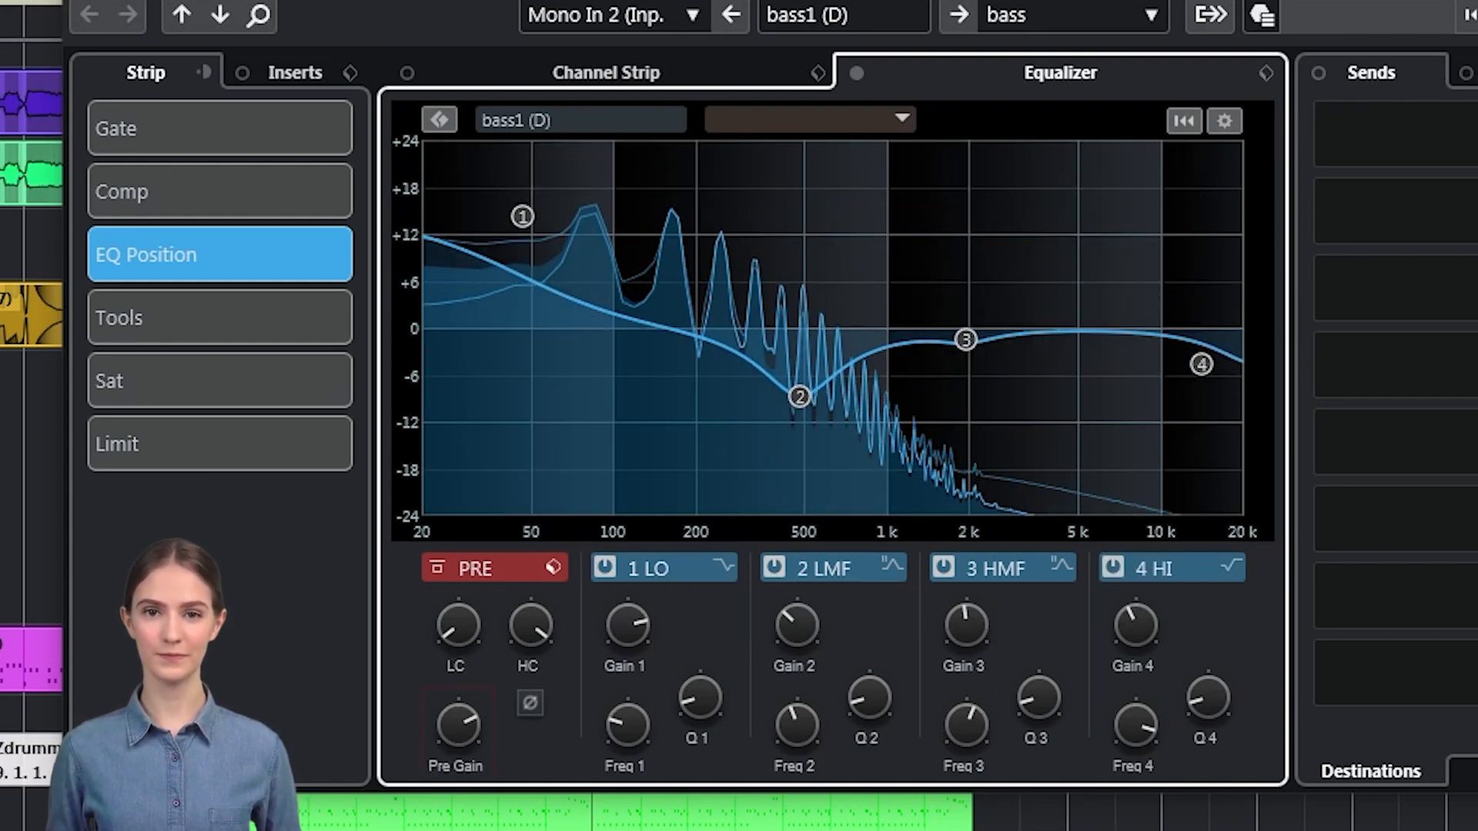
left_click_drag(801, 397, 805, 232)
left_click_drag(522, 216, 501, 436)
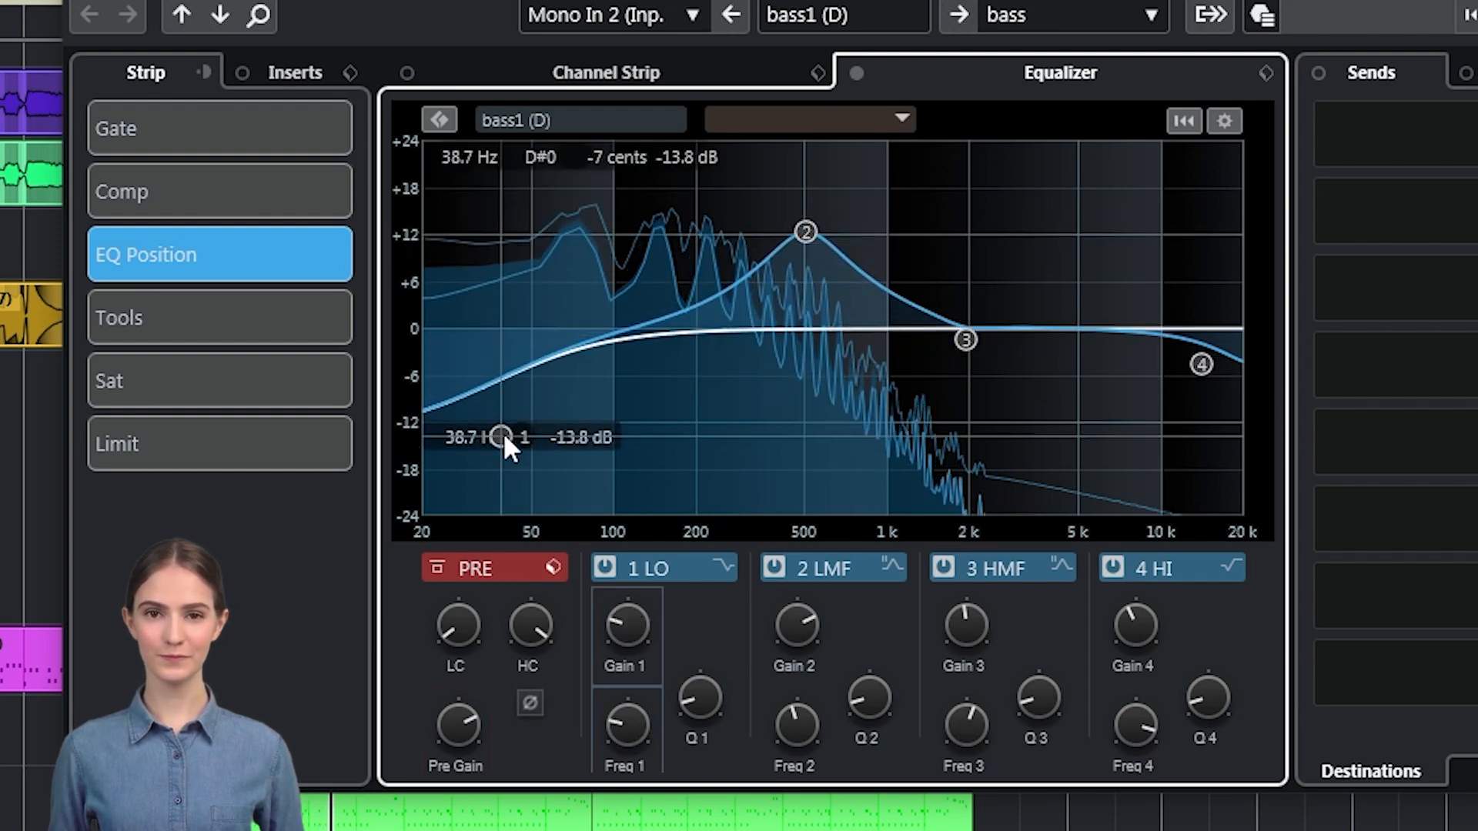
left_click_drag(965, 342, 957, 475)
left_click_drag(805, 231, 611, 217)
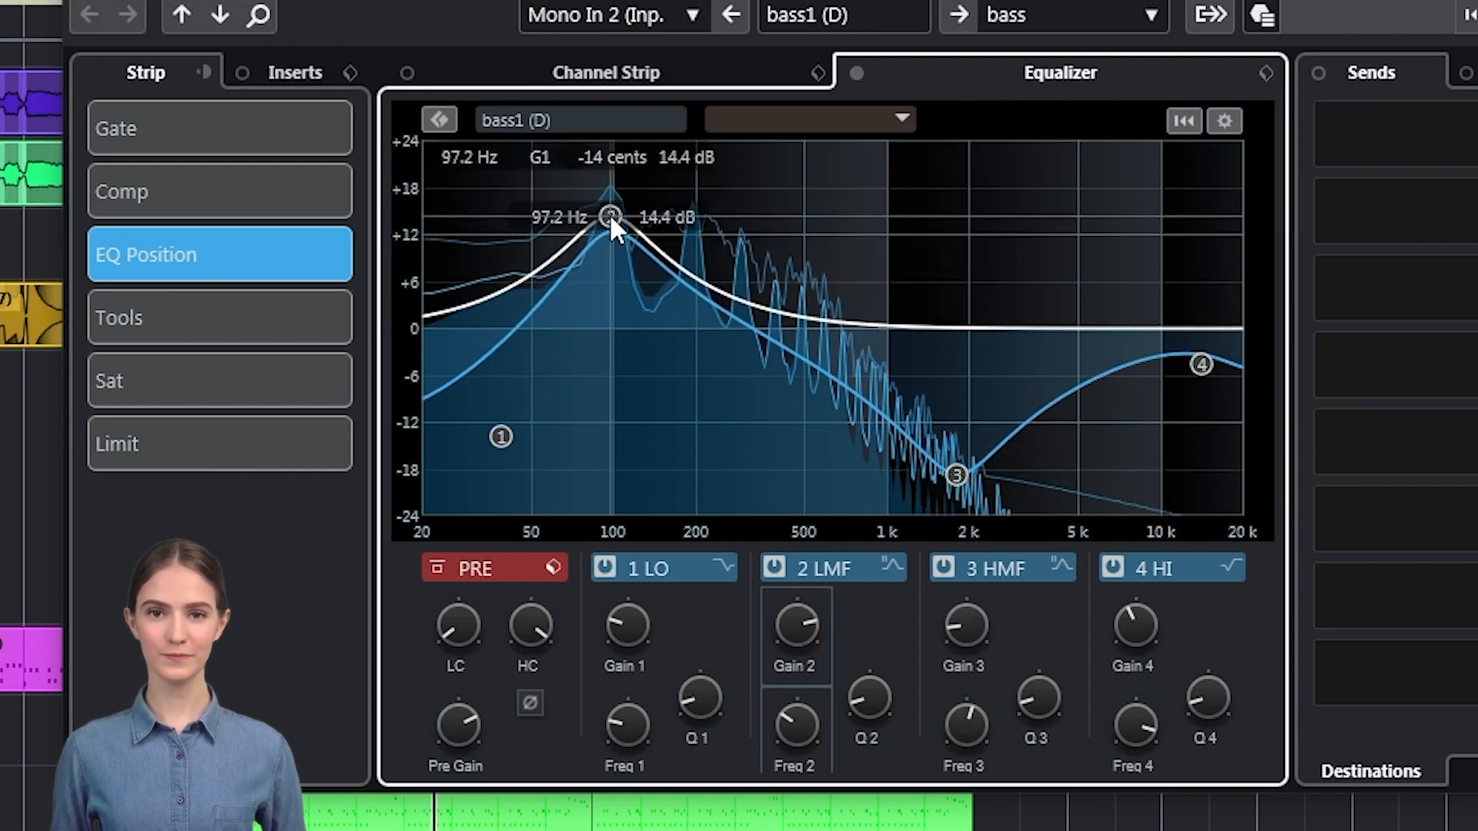
left_click_drag(1197, 364, 1132, 303)
mouse_move(464, 717)
left_mouse_down()
mouse_move(450, 728)
mouse_move(461, 713)
left_mouse_up()
key("space")
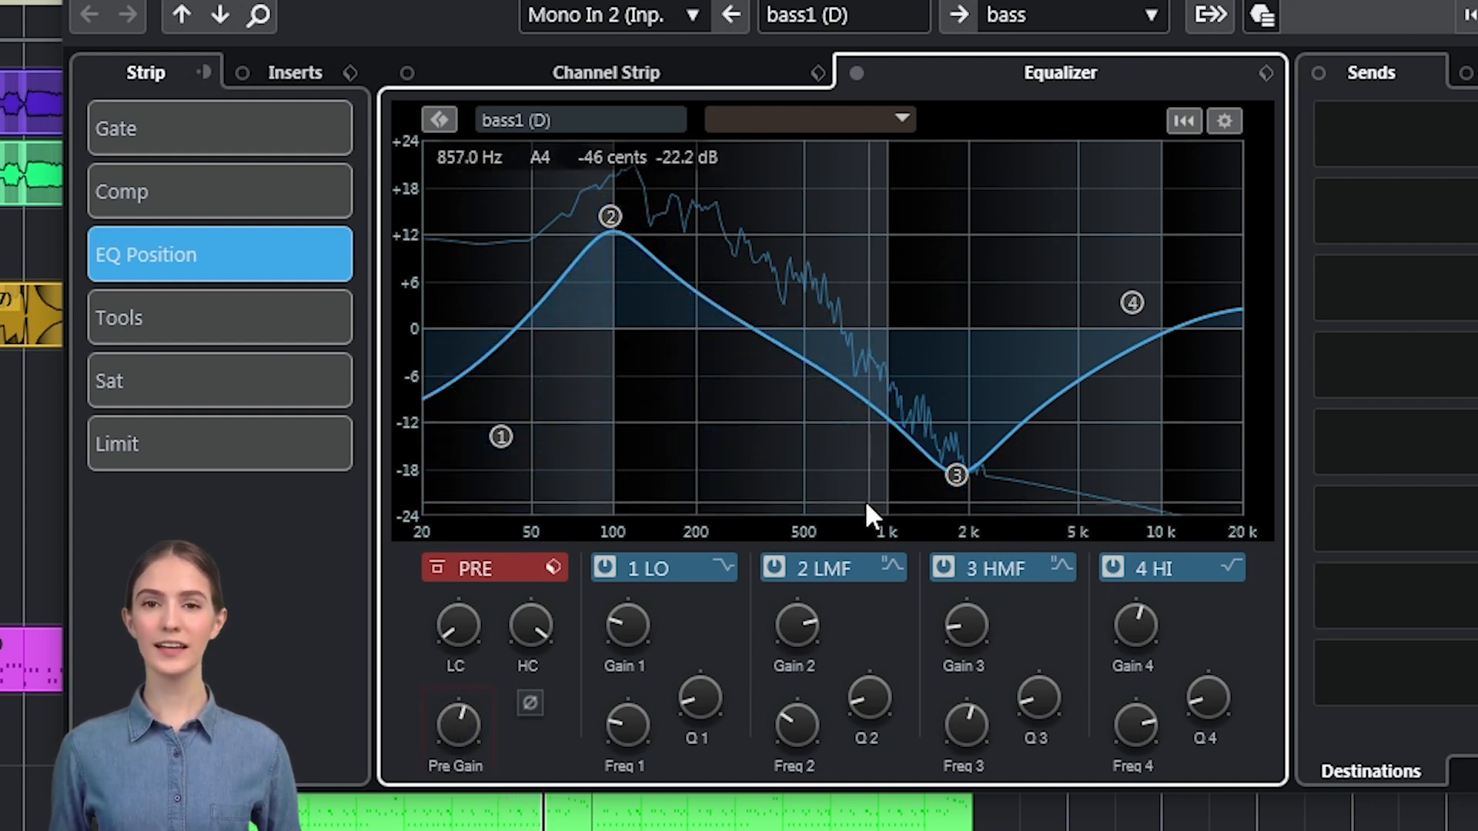
Clear the equalizer bands so the curve is flat
right_click(506, 441)
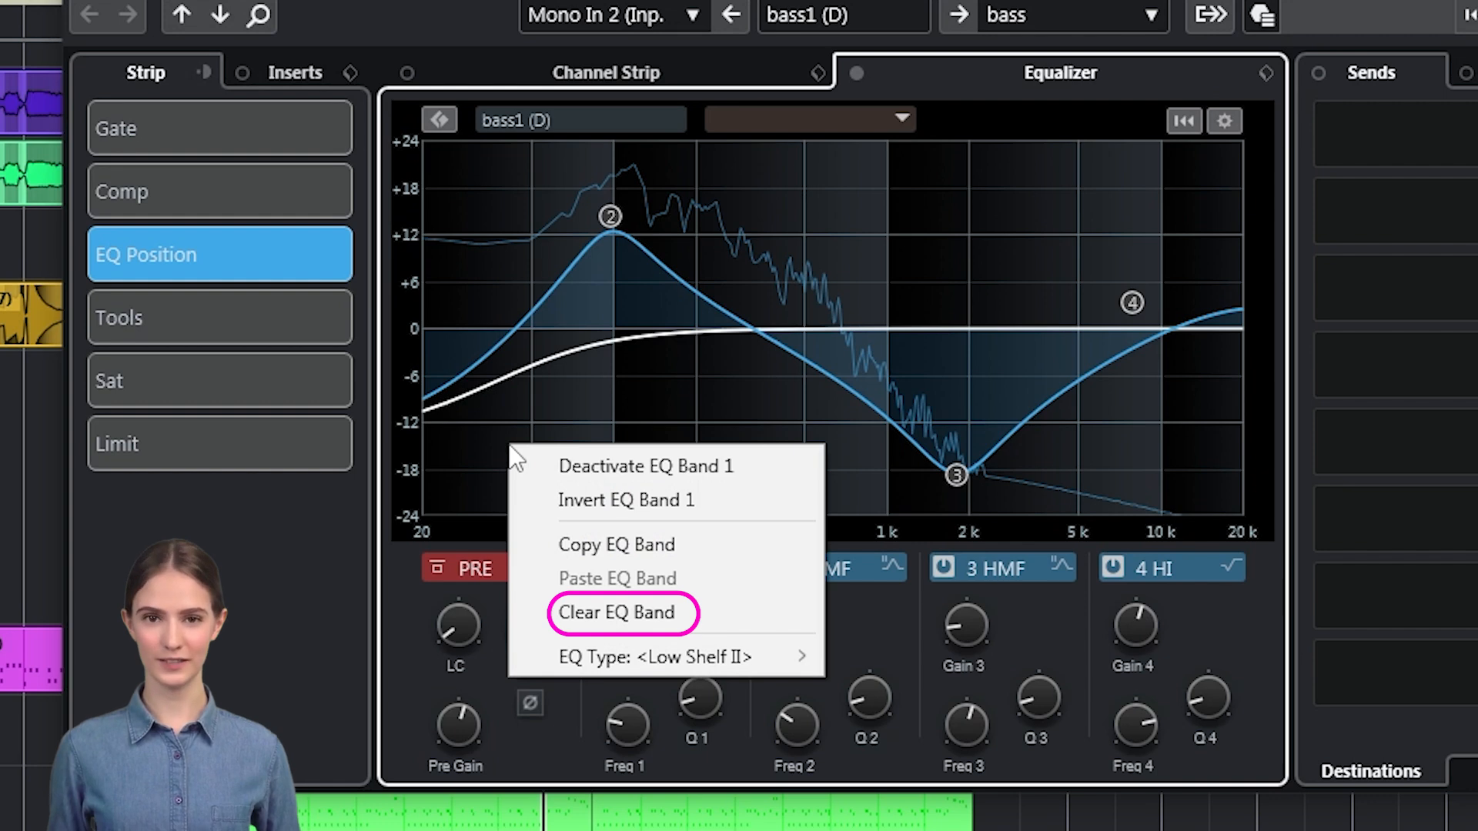
left_click(665, 614)
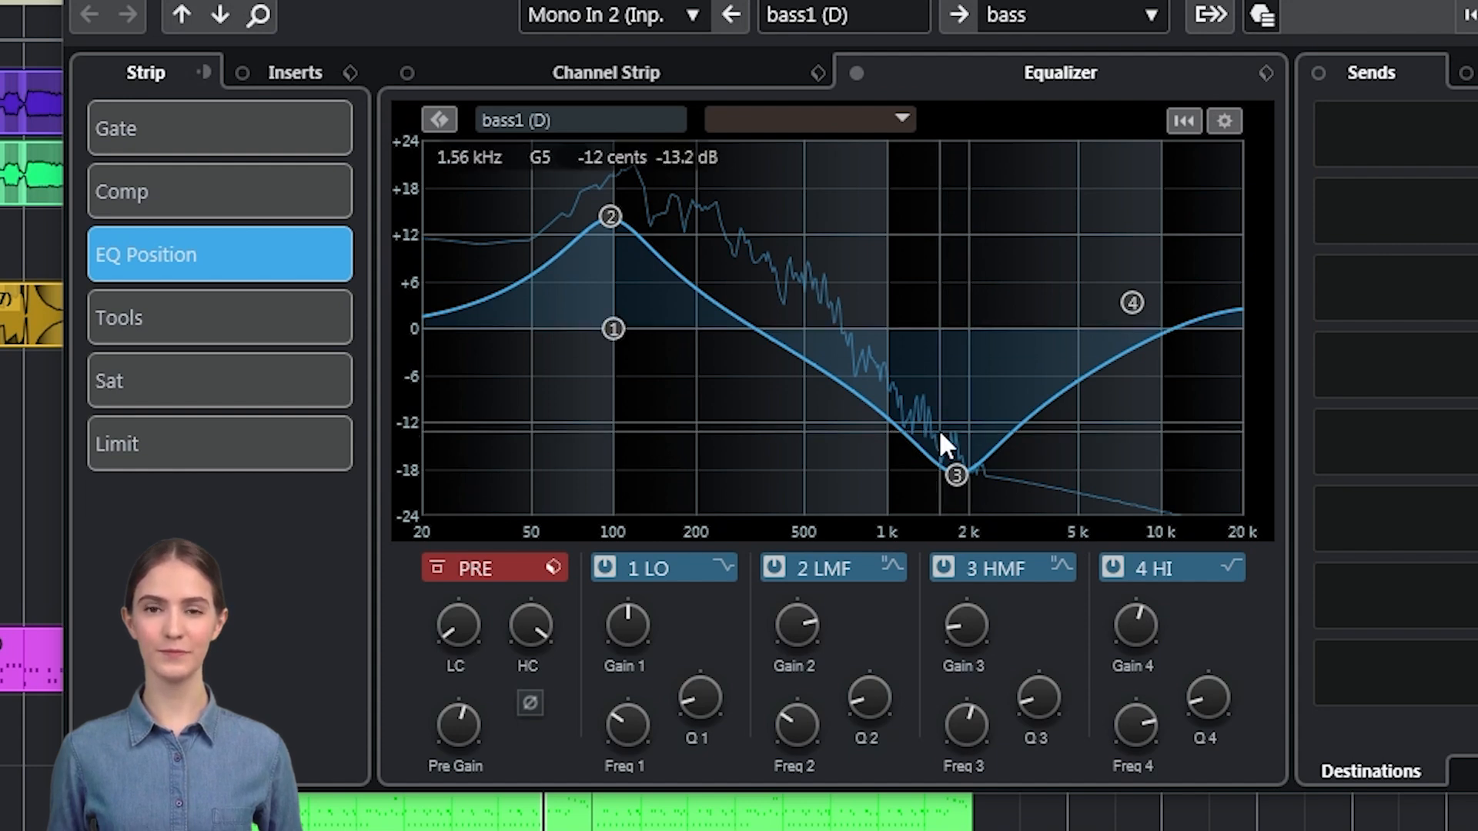
right_click(956, 475)
left_click(1070, 640)
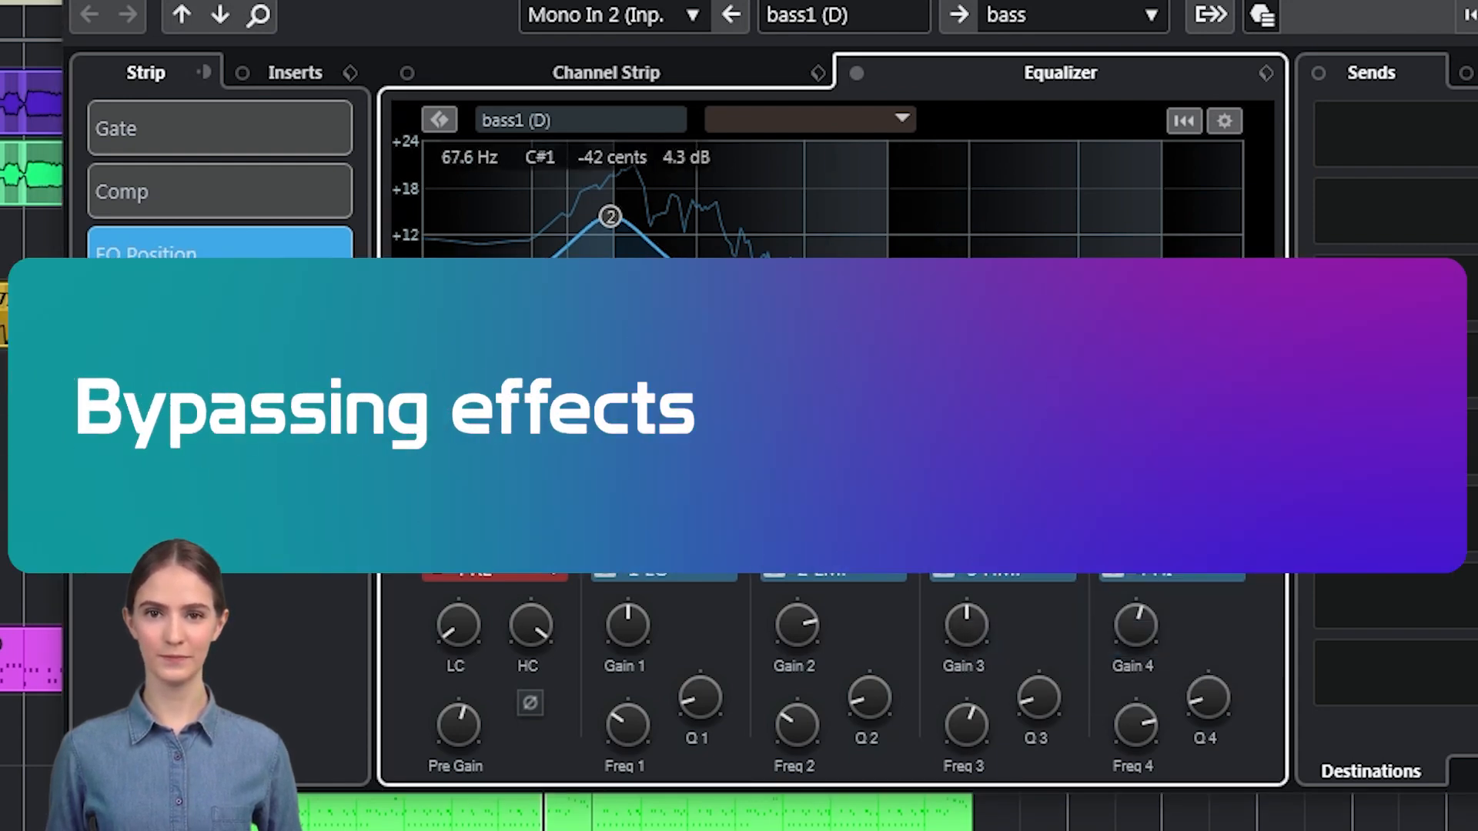
right_click(610, 217)
left_click(721, 386)
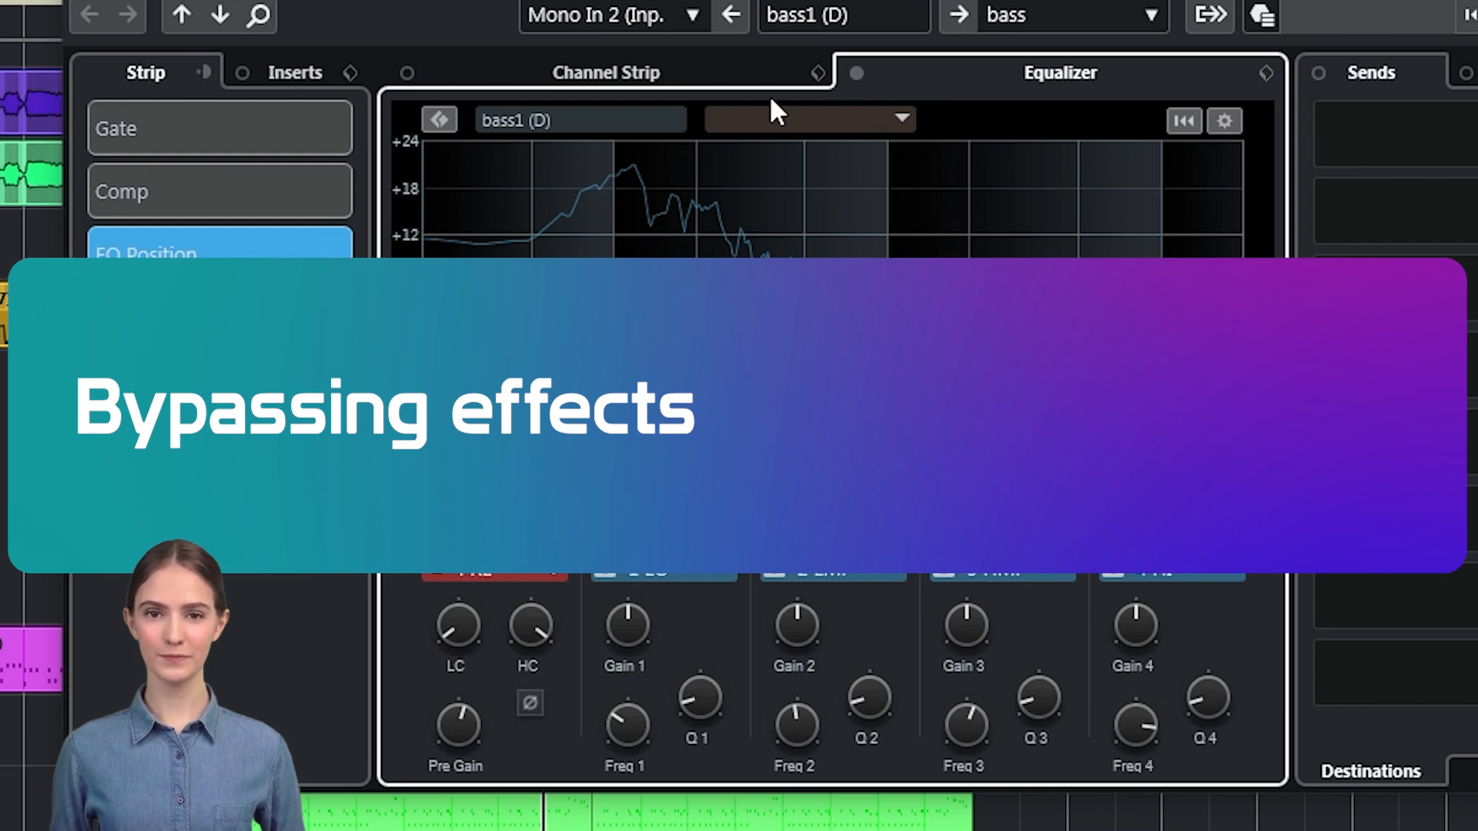
Toggle the EQ bypass from both the Channel Strip and the Equalizer section, leaving the EQ active
left_click(664, 81)
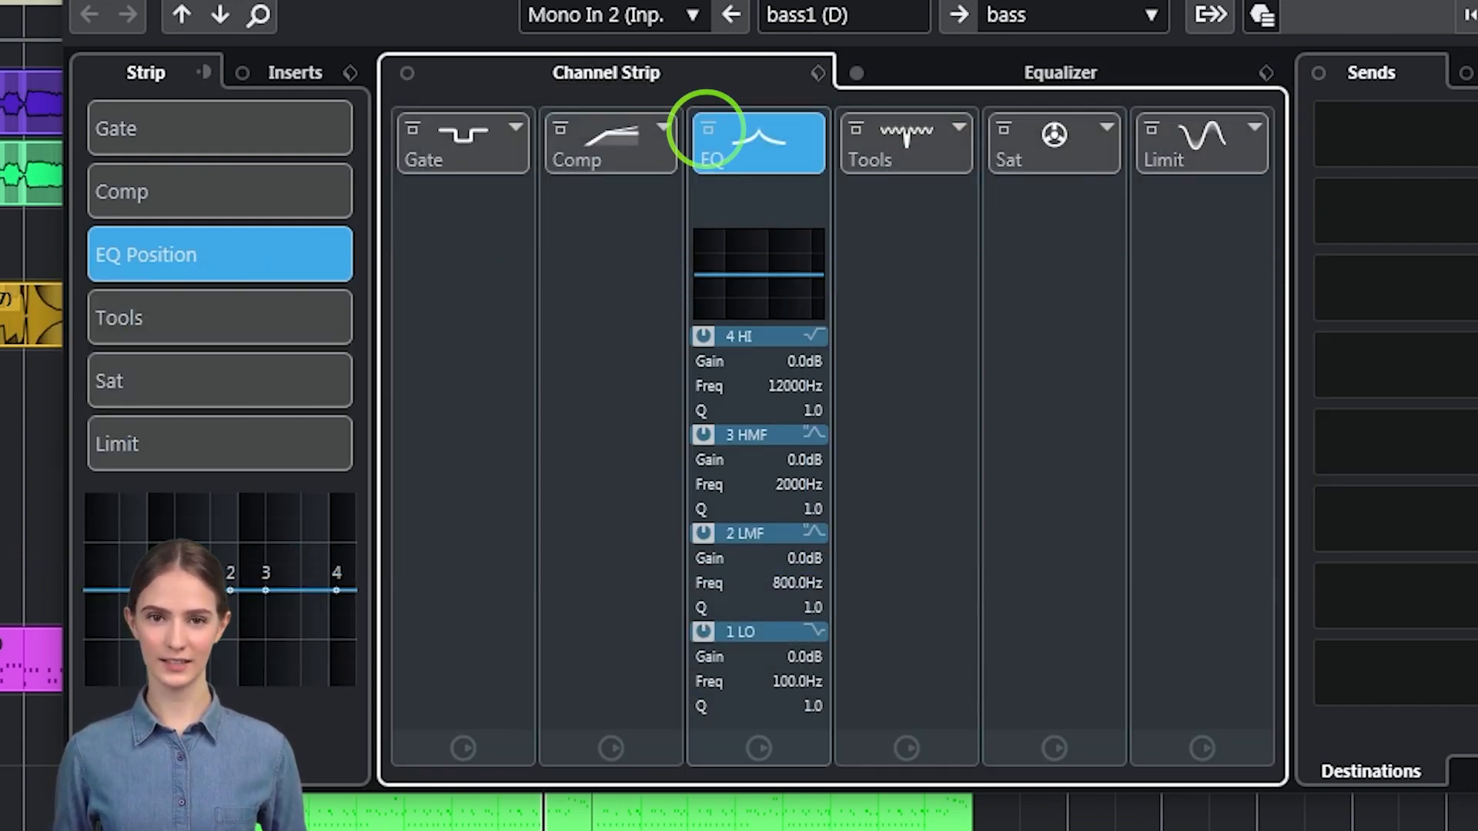
left_click(709, 133)
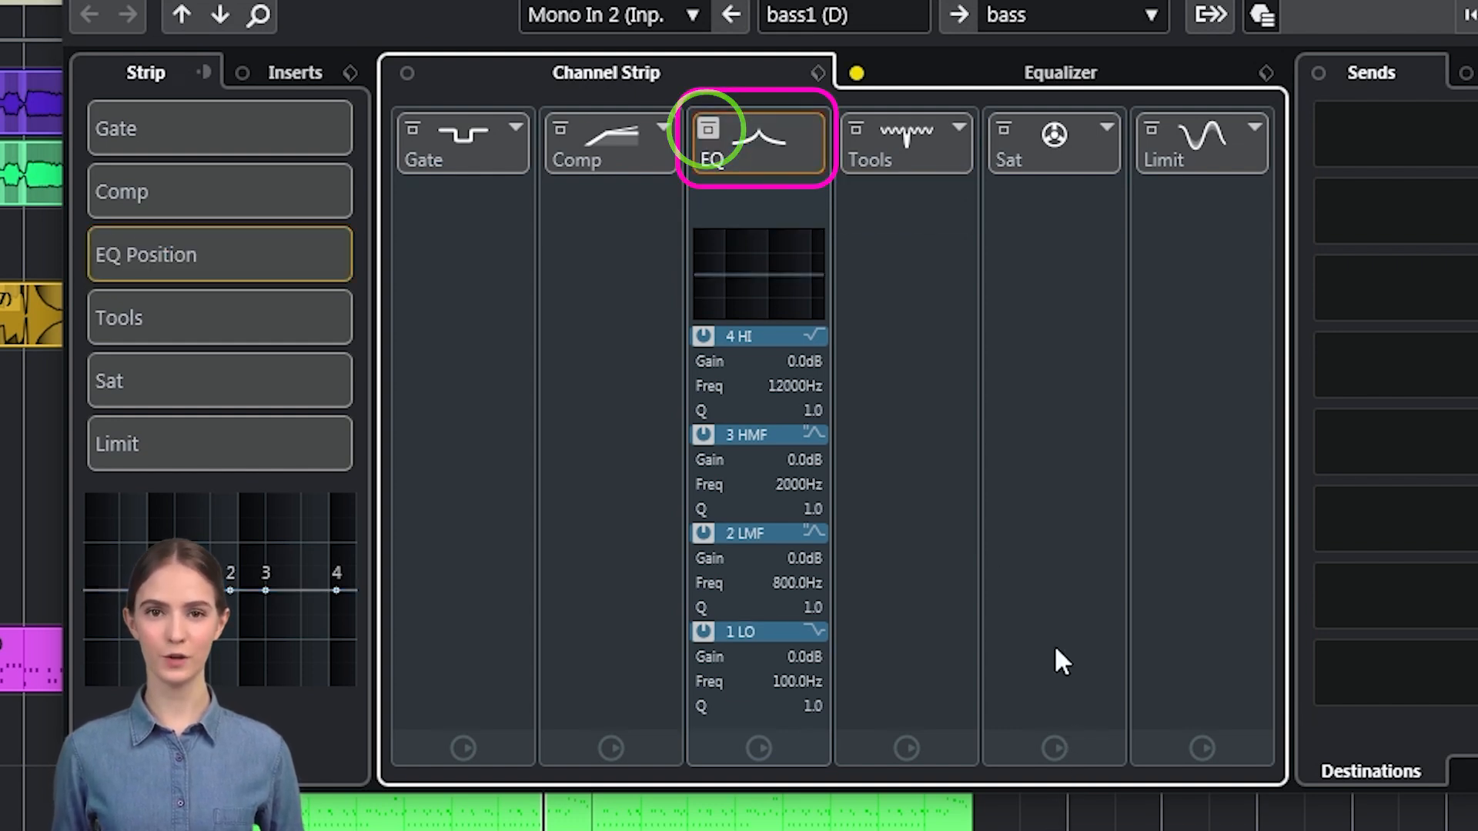
left_click(1059, 71)
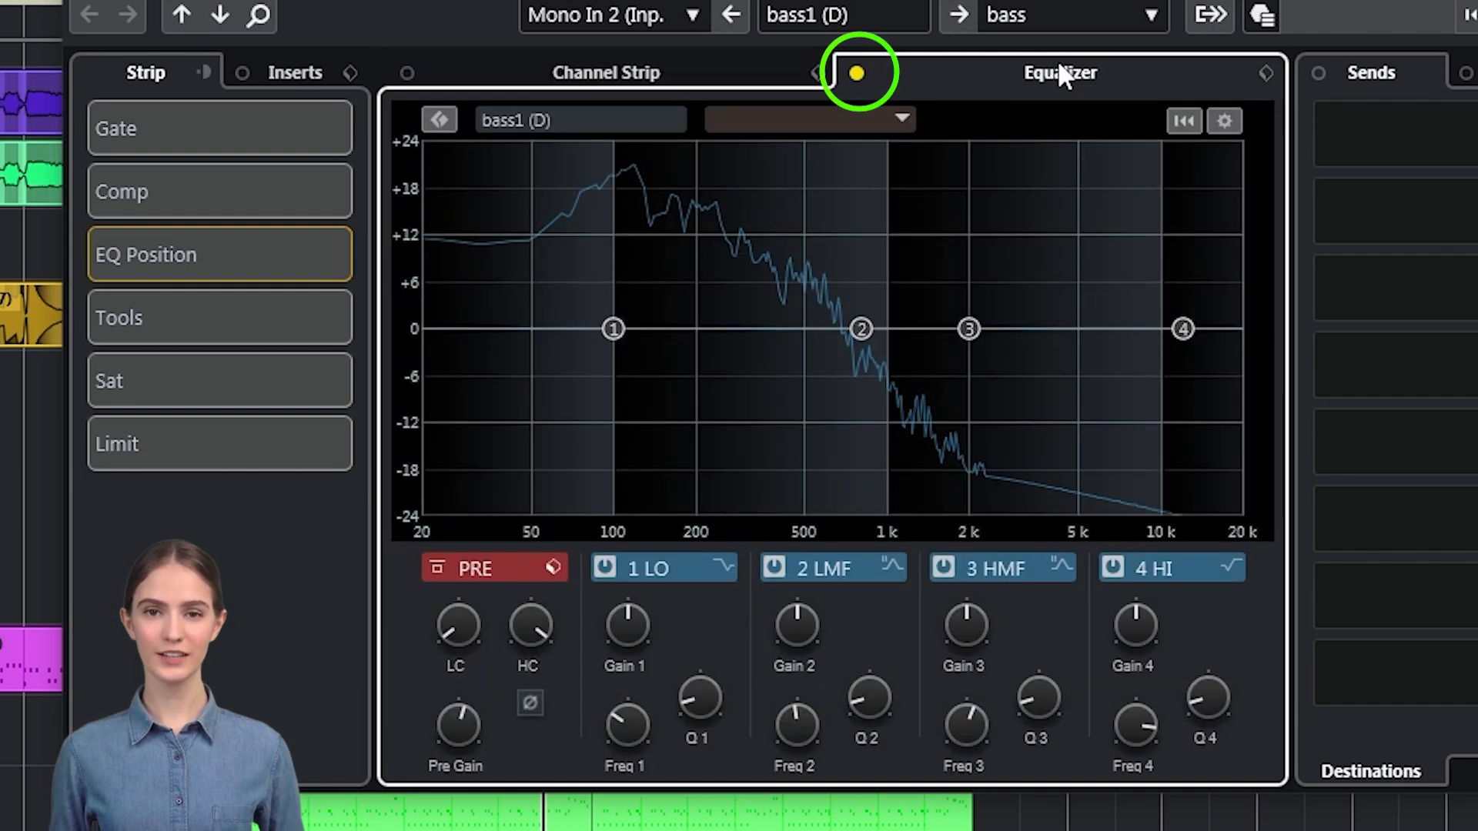
left_click(857, 72)
left_click(857, 72)
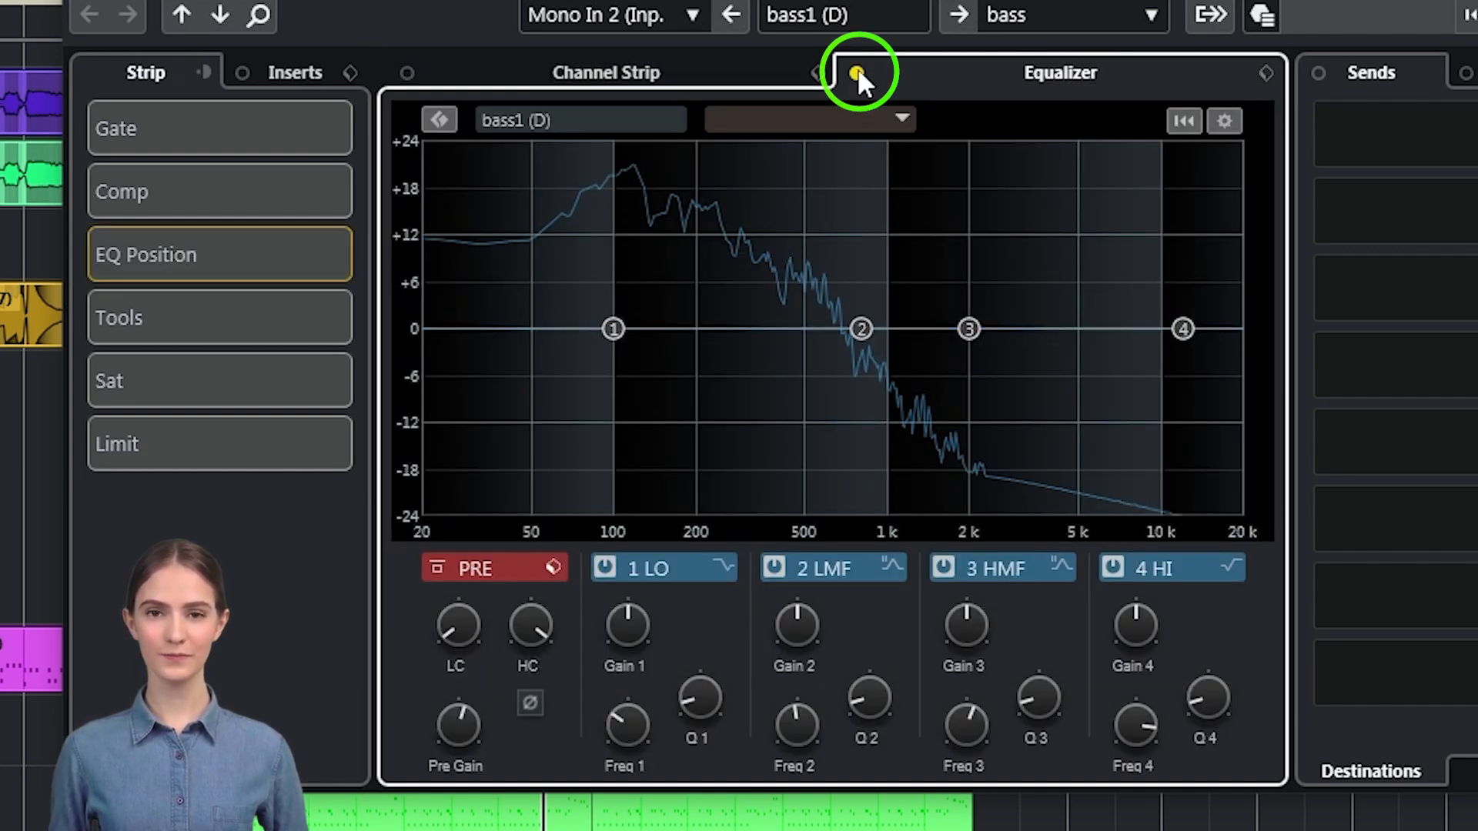
left_click(857, 72)
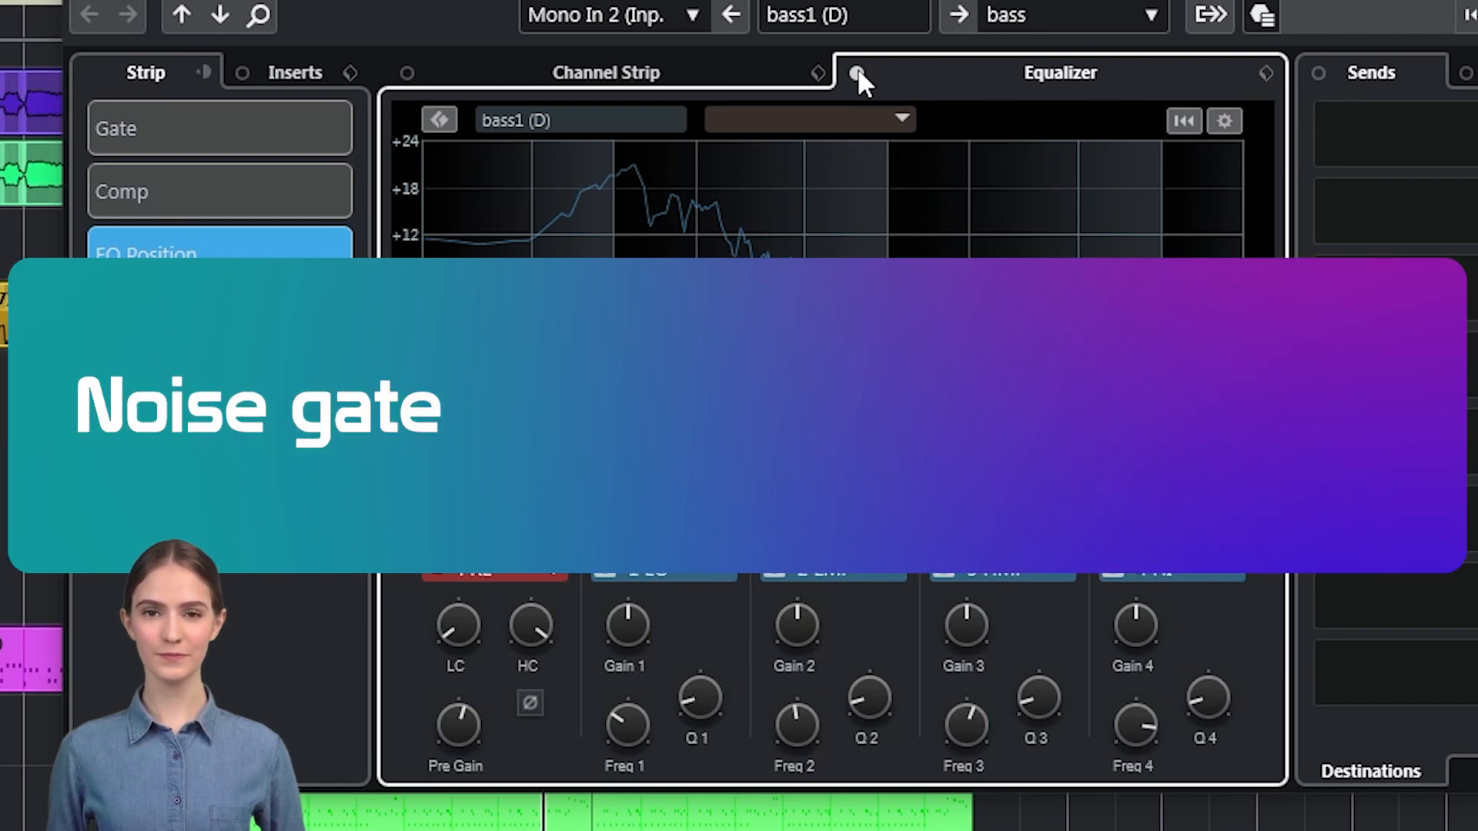
left_click(858, 71)
left_click(647, 73)
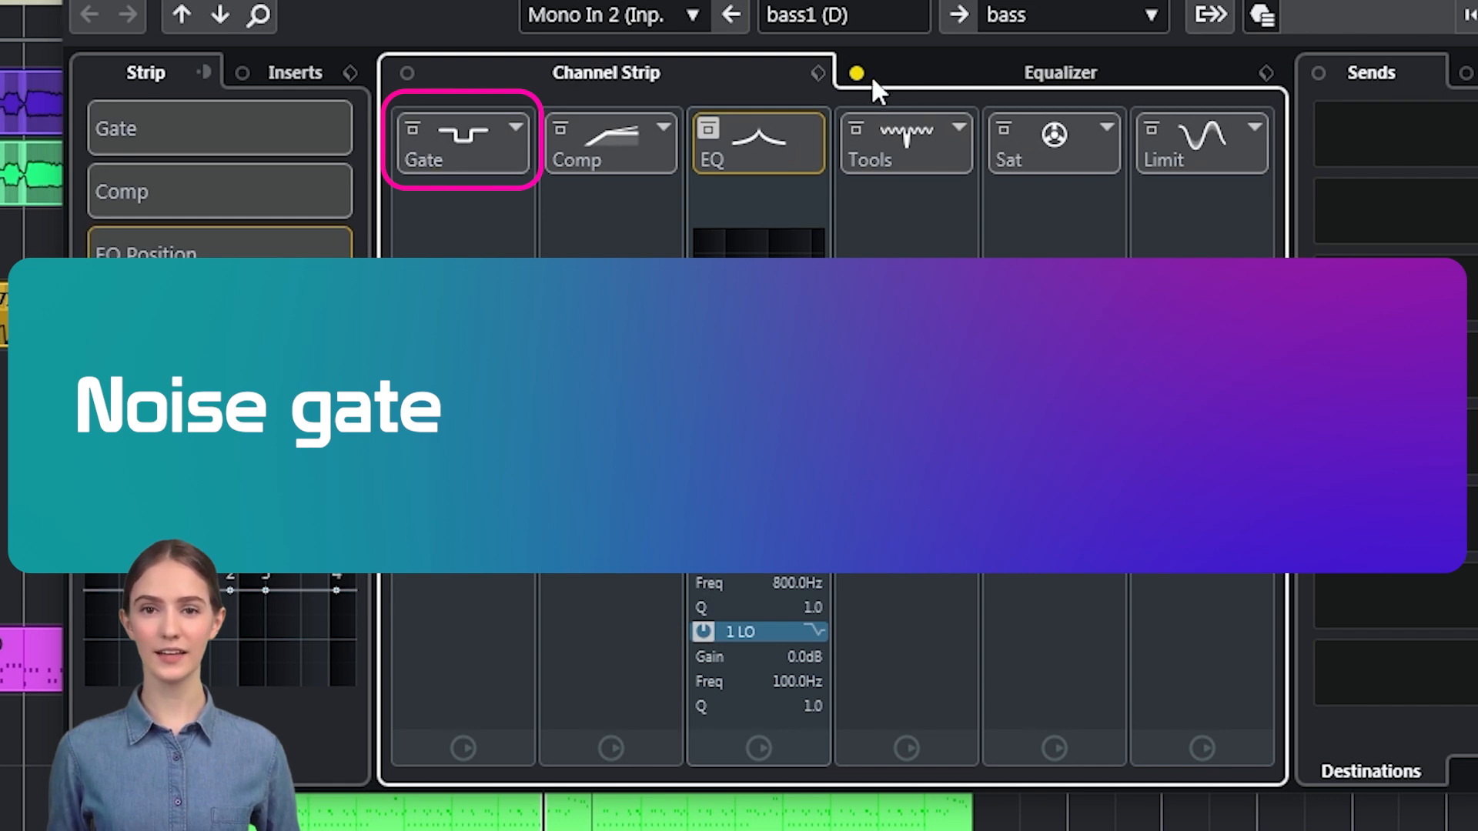
left_click(710, 137)
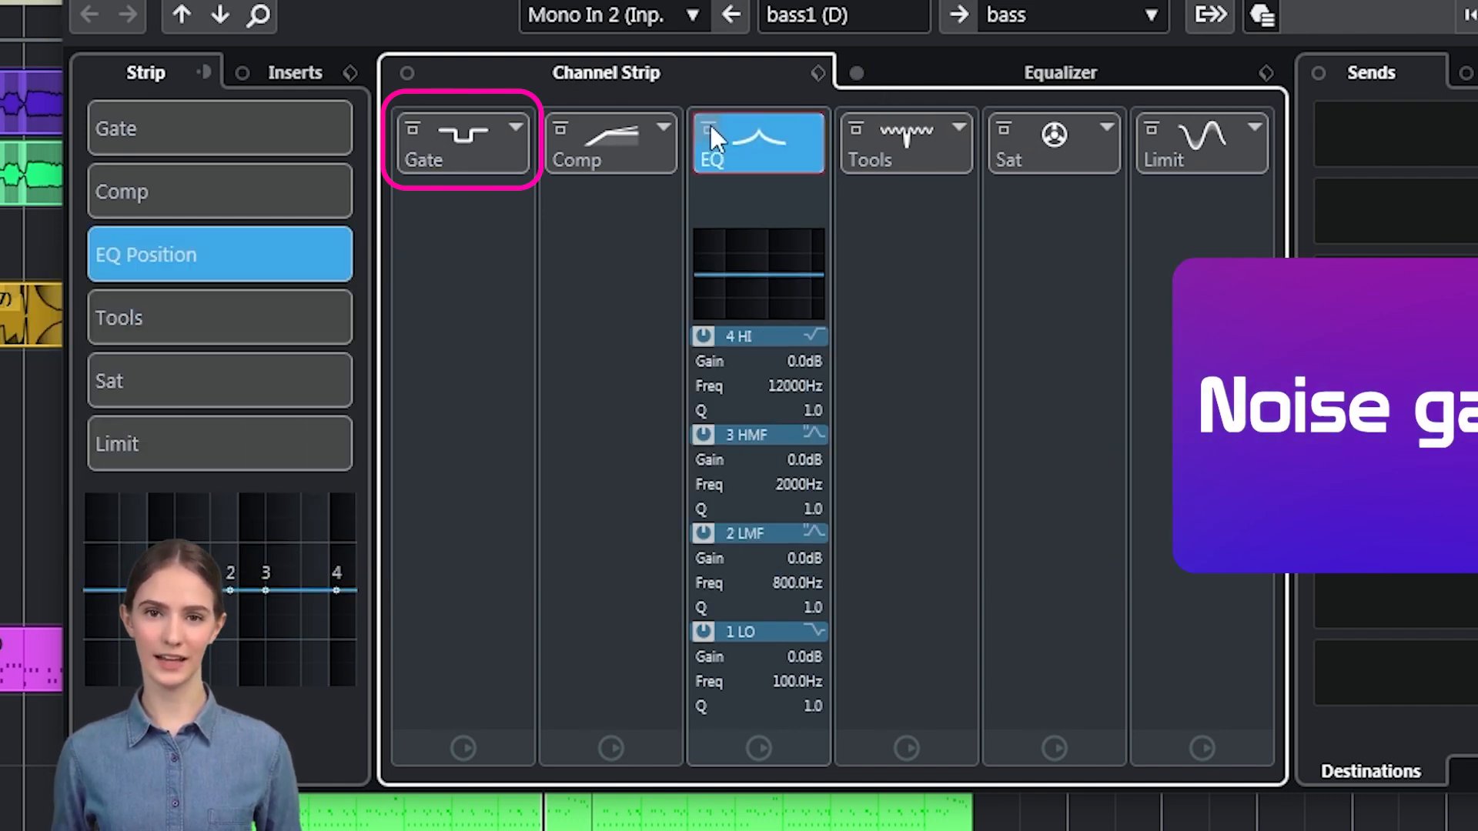
Load the Noise Gate in the channel strip, start playback, and lower its threshold and raise its range
left_click(469, 135)
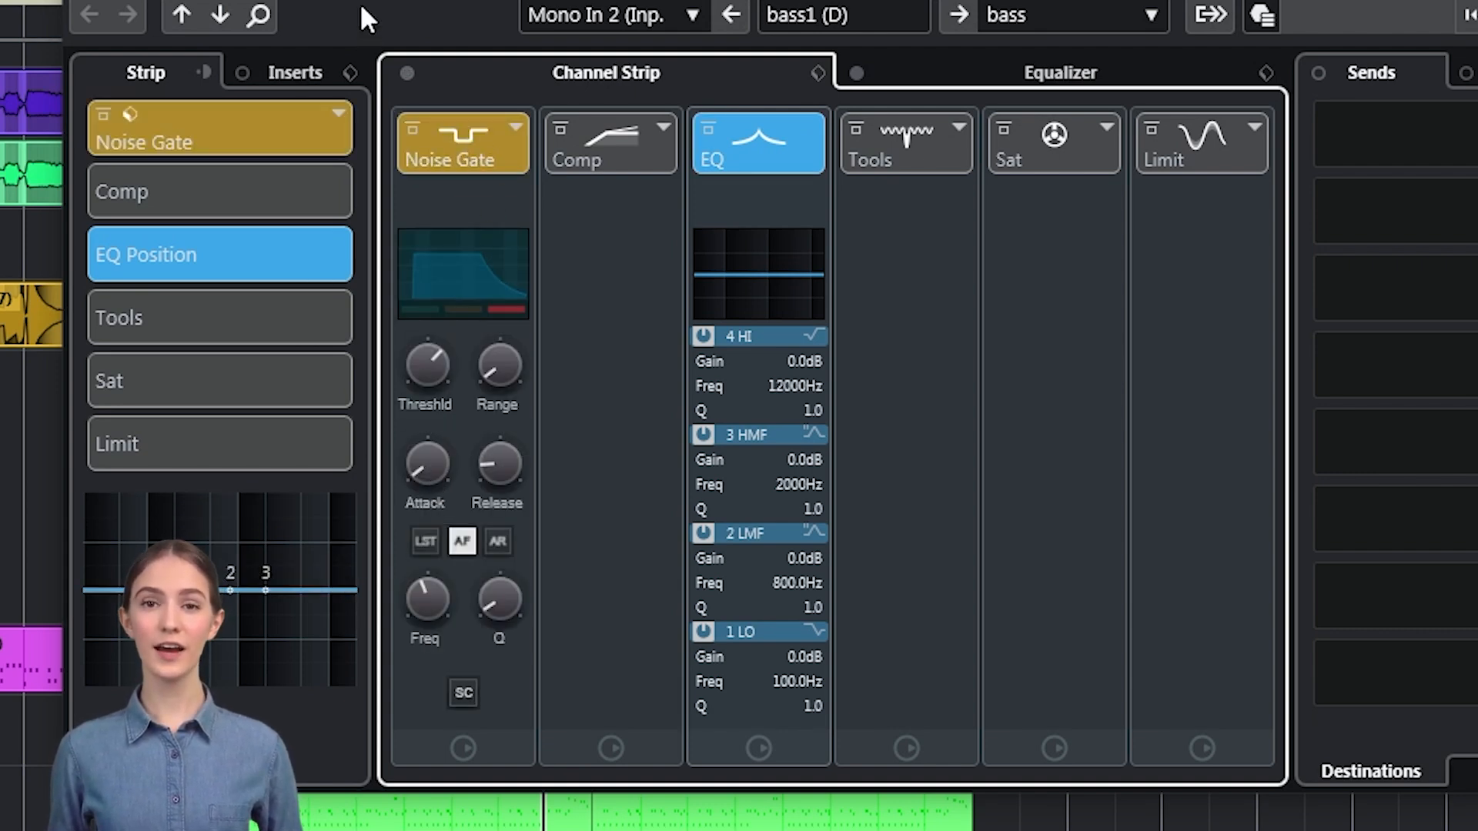
key("space")
left_click_drag(460, 252, 458, 267)
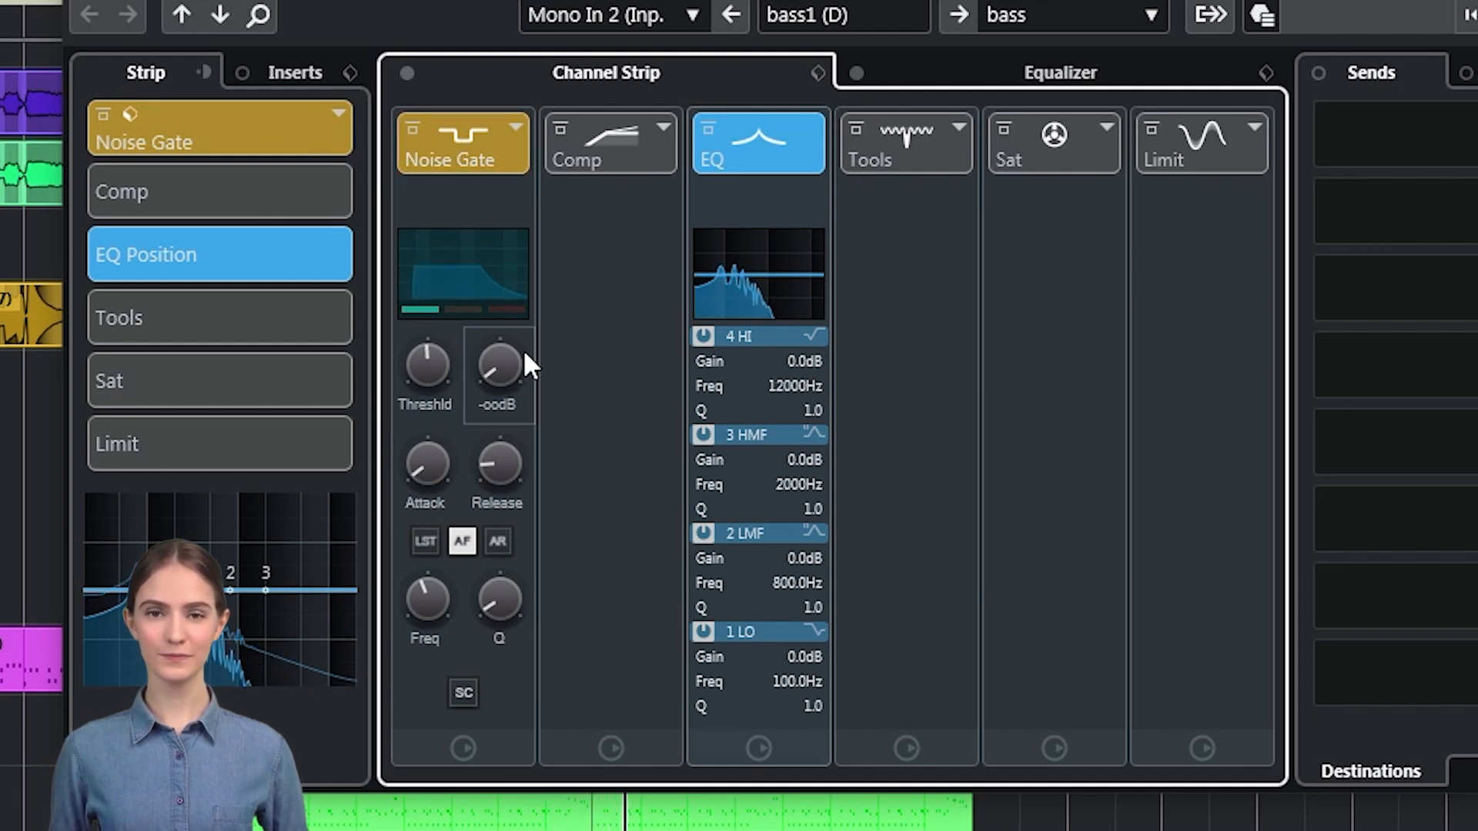
left_click_drag(488, 369, 501, 316)
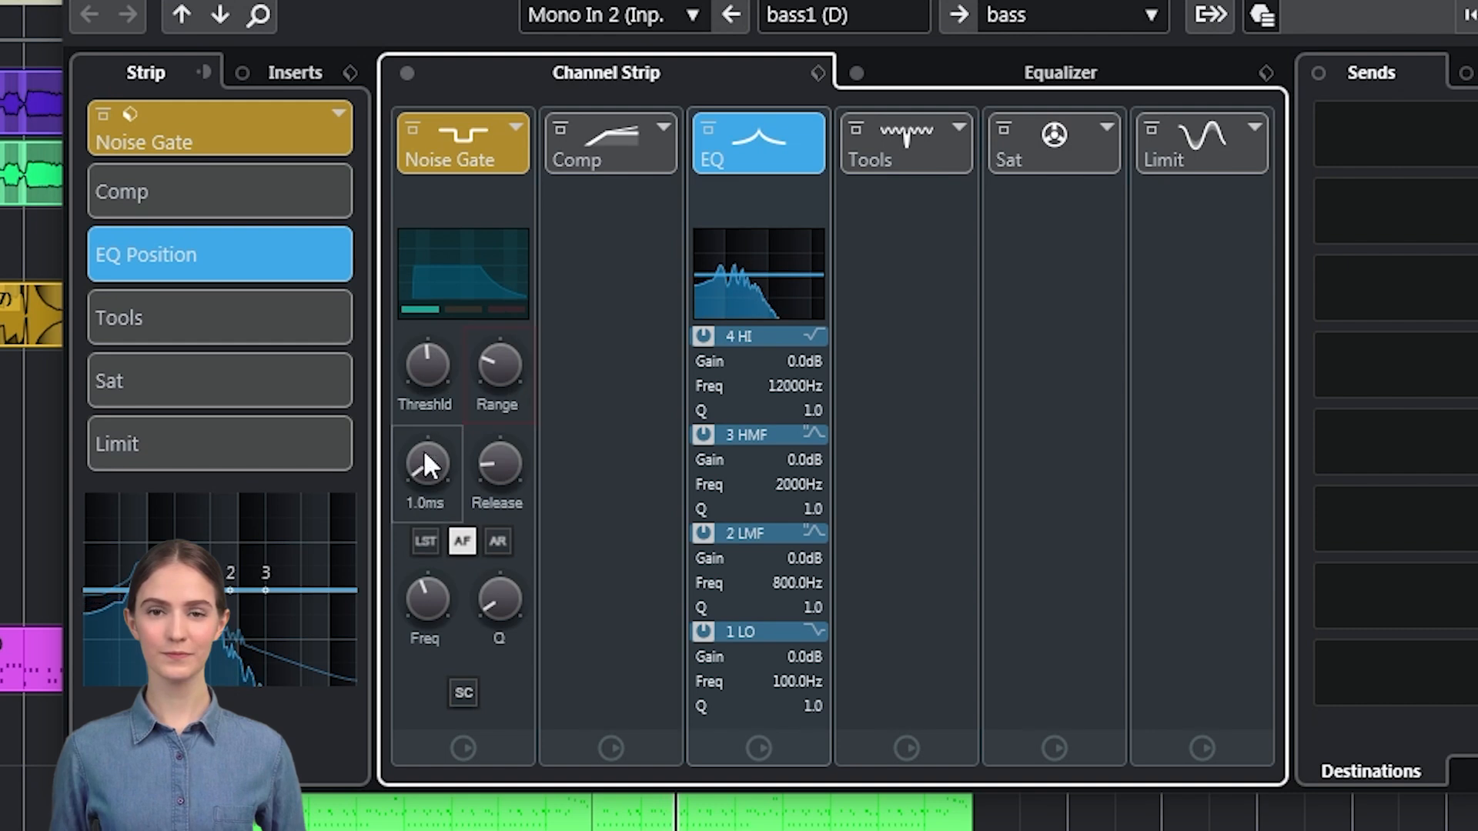
Raise the Noise Gate's attack, release and filter Q, lower its filter frequency with LST on, and bypass the module
left_click_drag(414, 424, 432, 341)
left_click_drag(484, 457, 519, 414)
left_click_drag(423, 600, 427, 728)
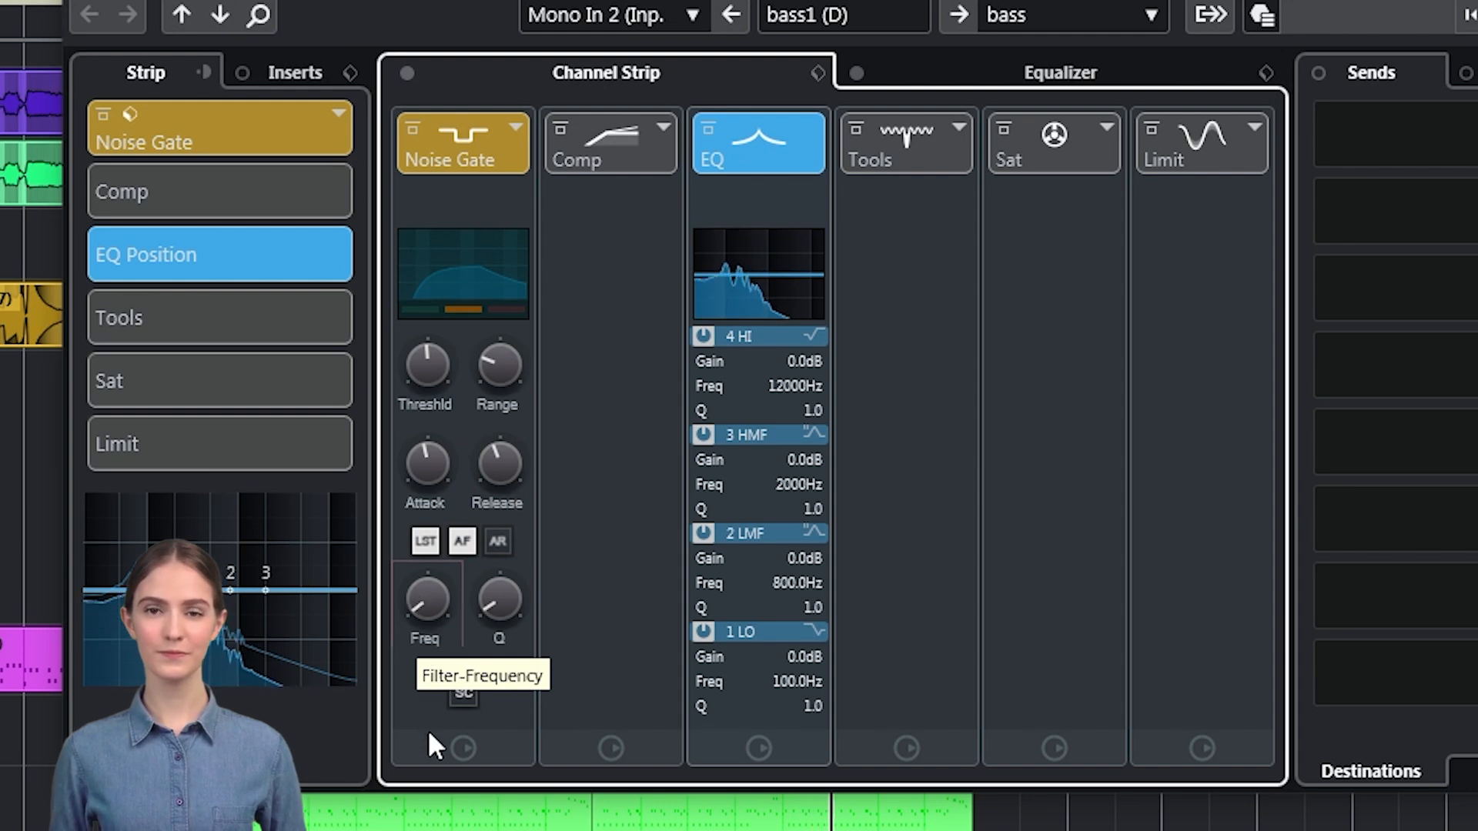
left_click_drag(500, 626, 496, 576)
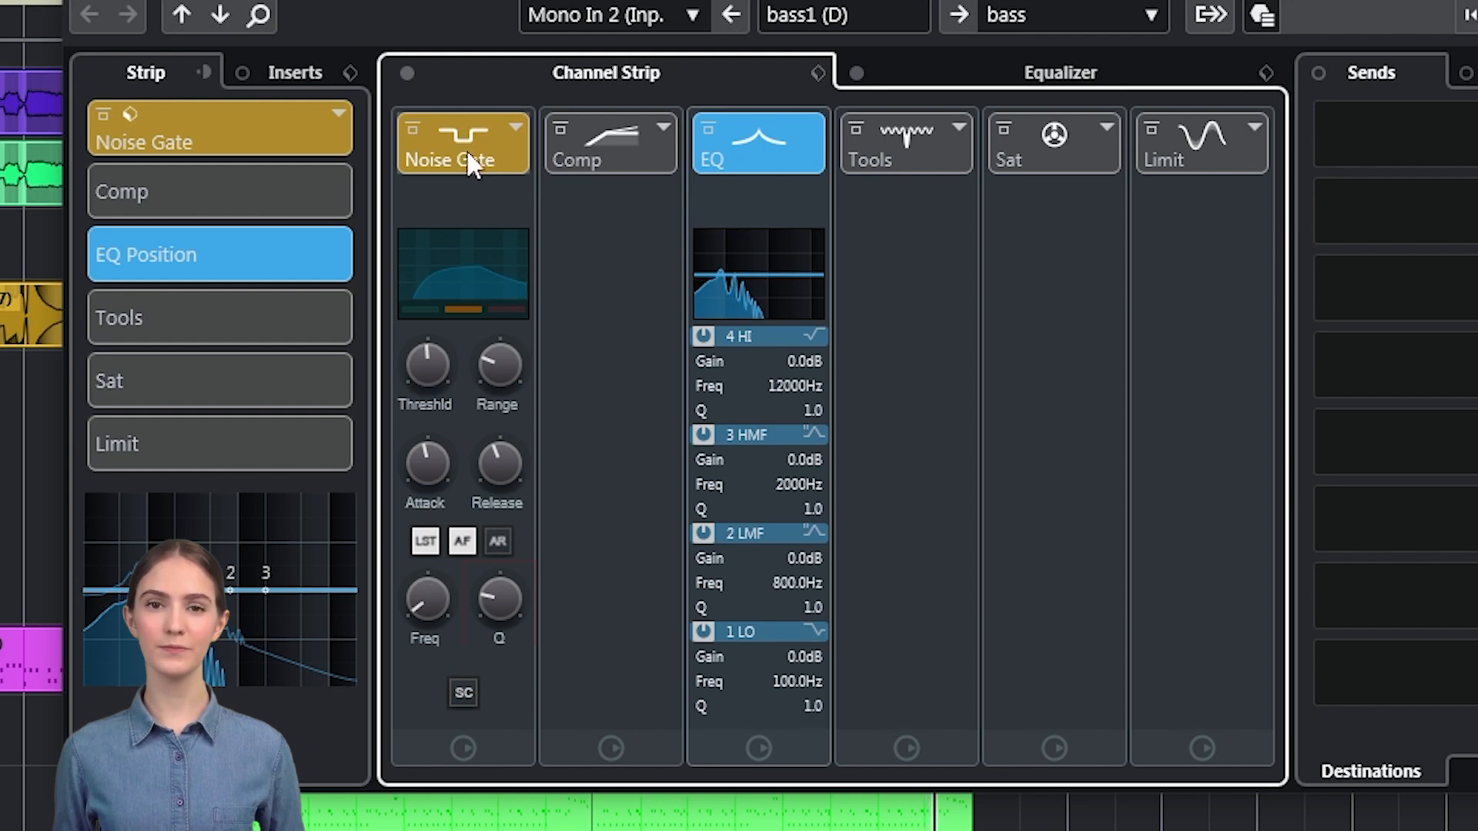
left_click(412, 129)
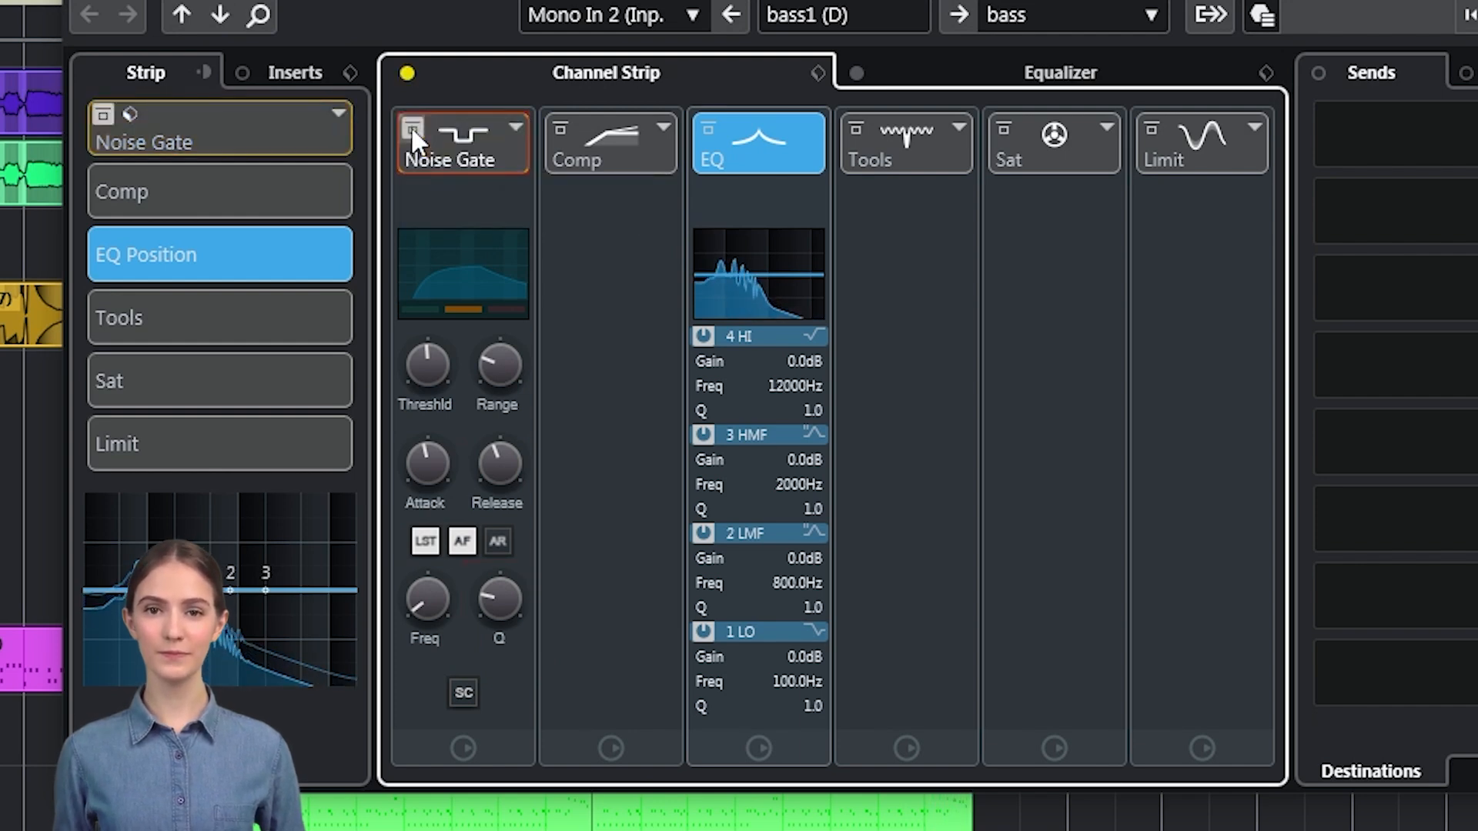
Open the preset browser for the Noise Gate module
left_click(130, 114)
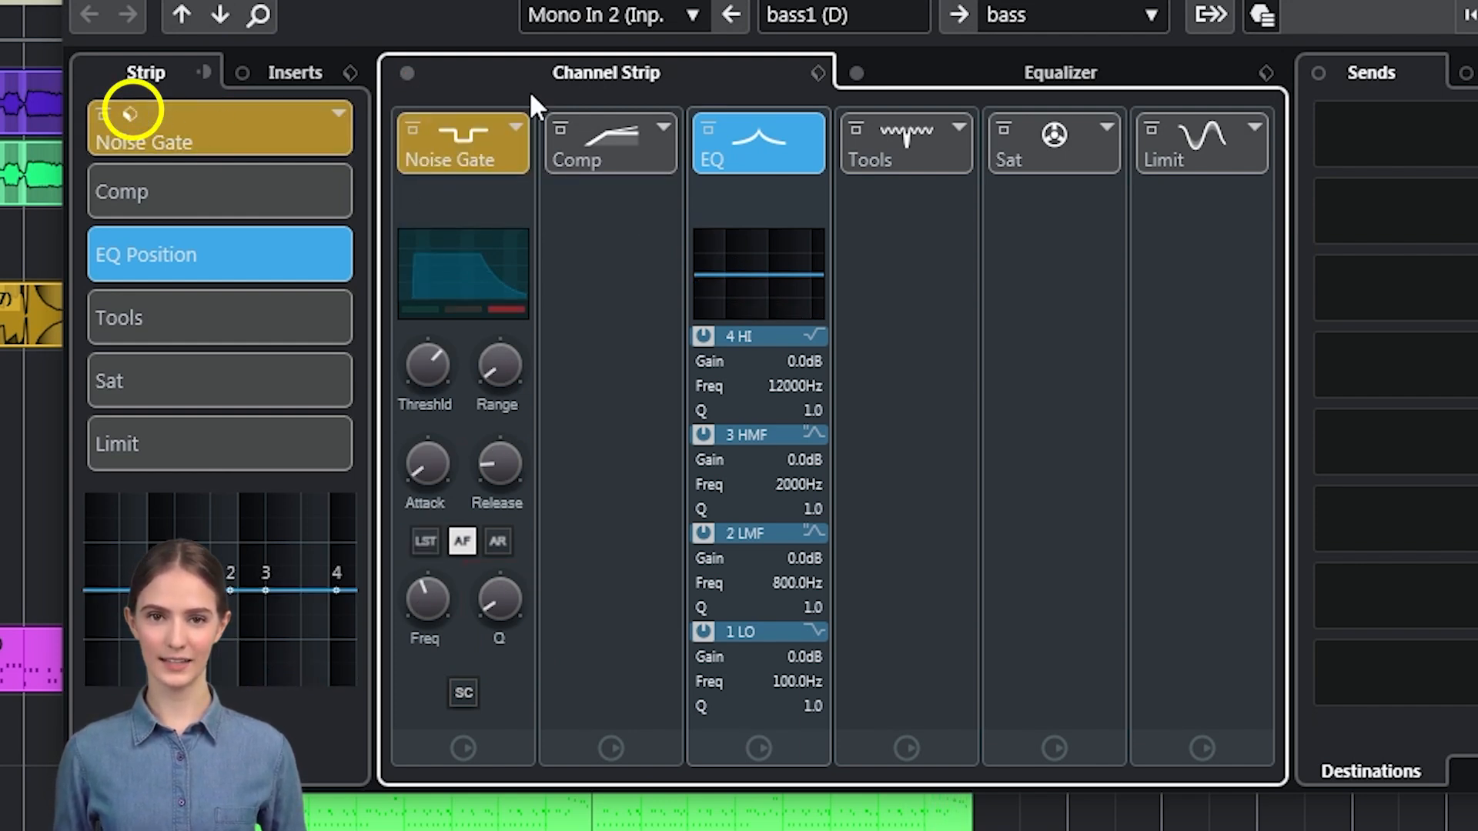
left_click(131, 114)
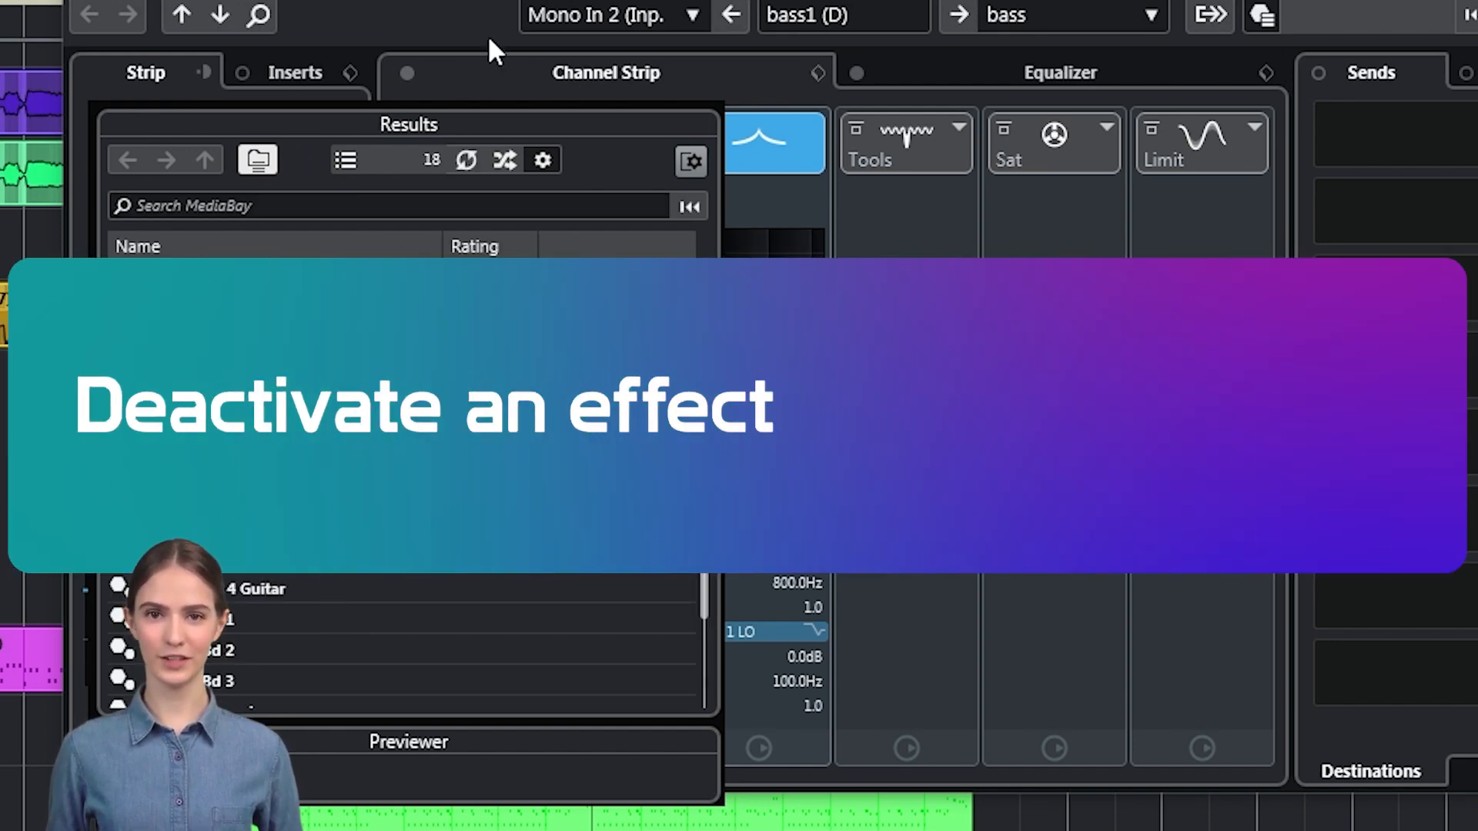
Close the preset browser, take the Noise Gate out of bypass, and unload it from the Gate slot
left_click(478, 67)
left_click(413, 129)
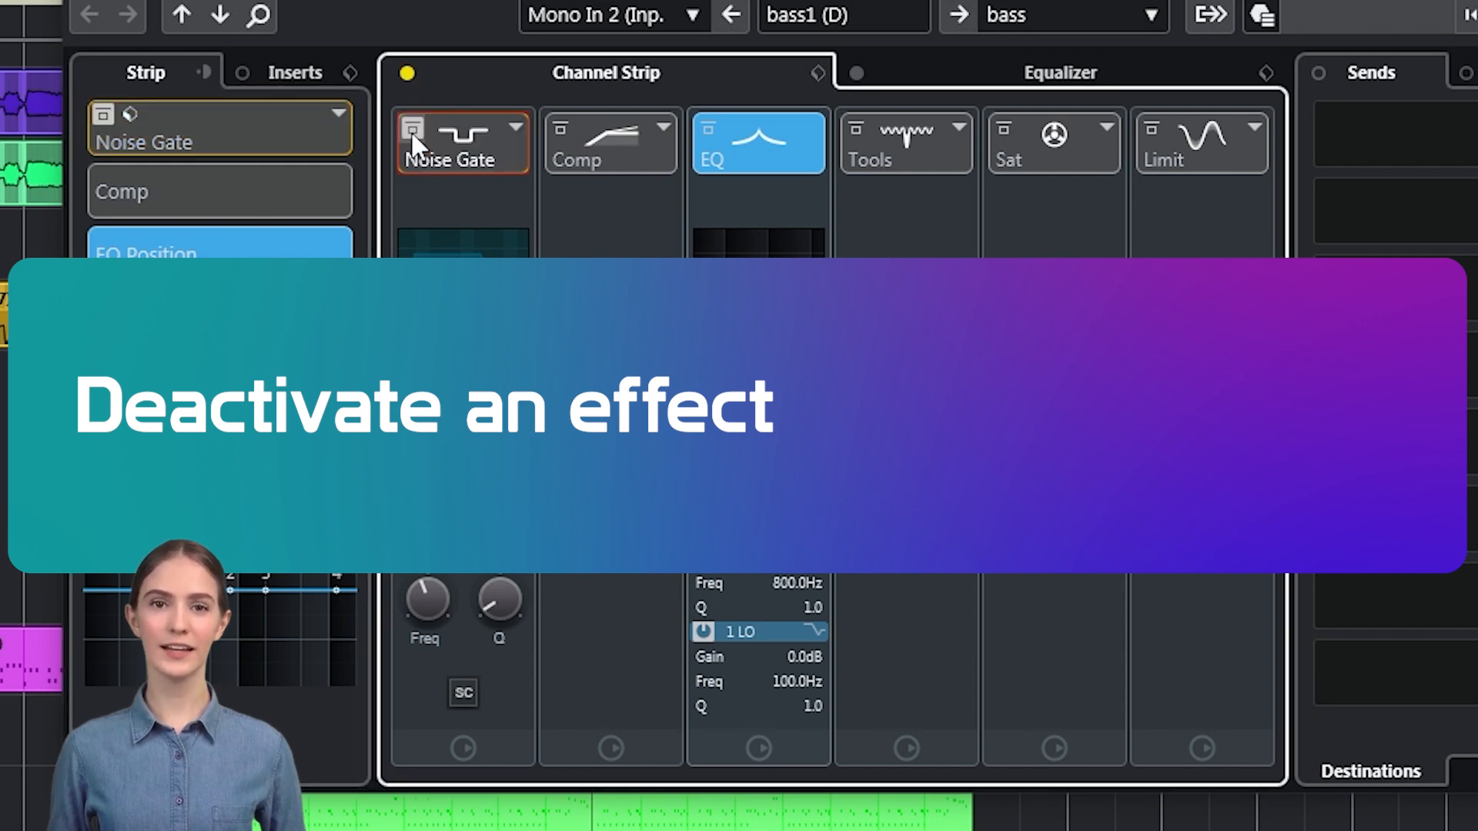
left_click(412, 129)
left_click(514, 125)
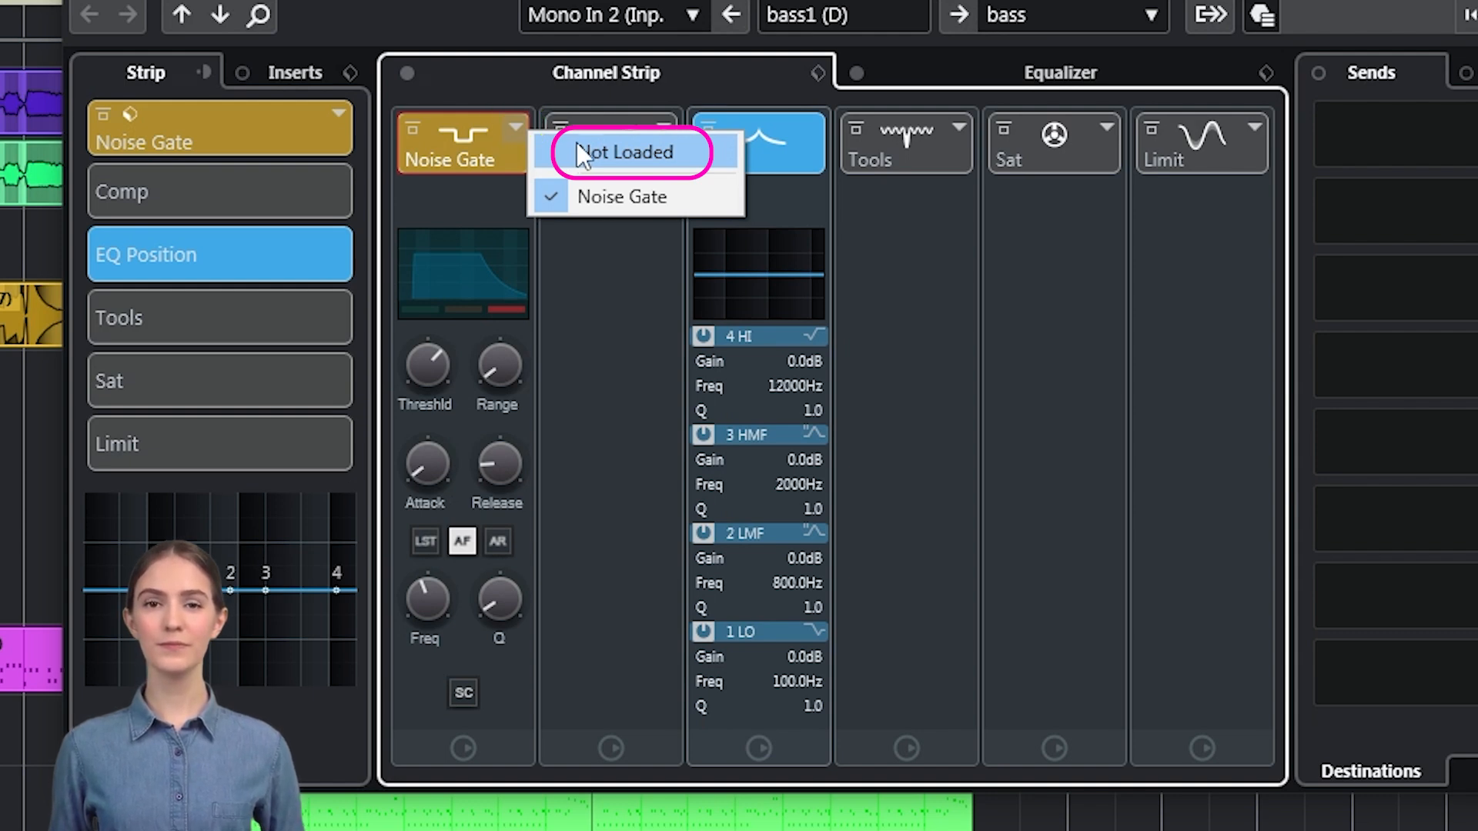
left_click(575, 145)
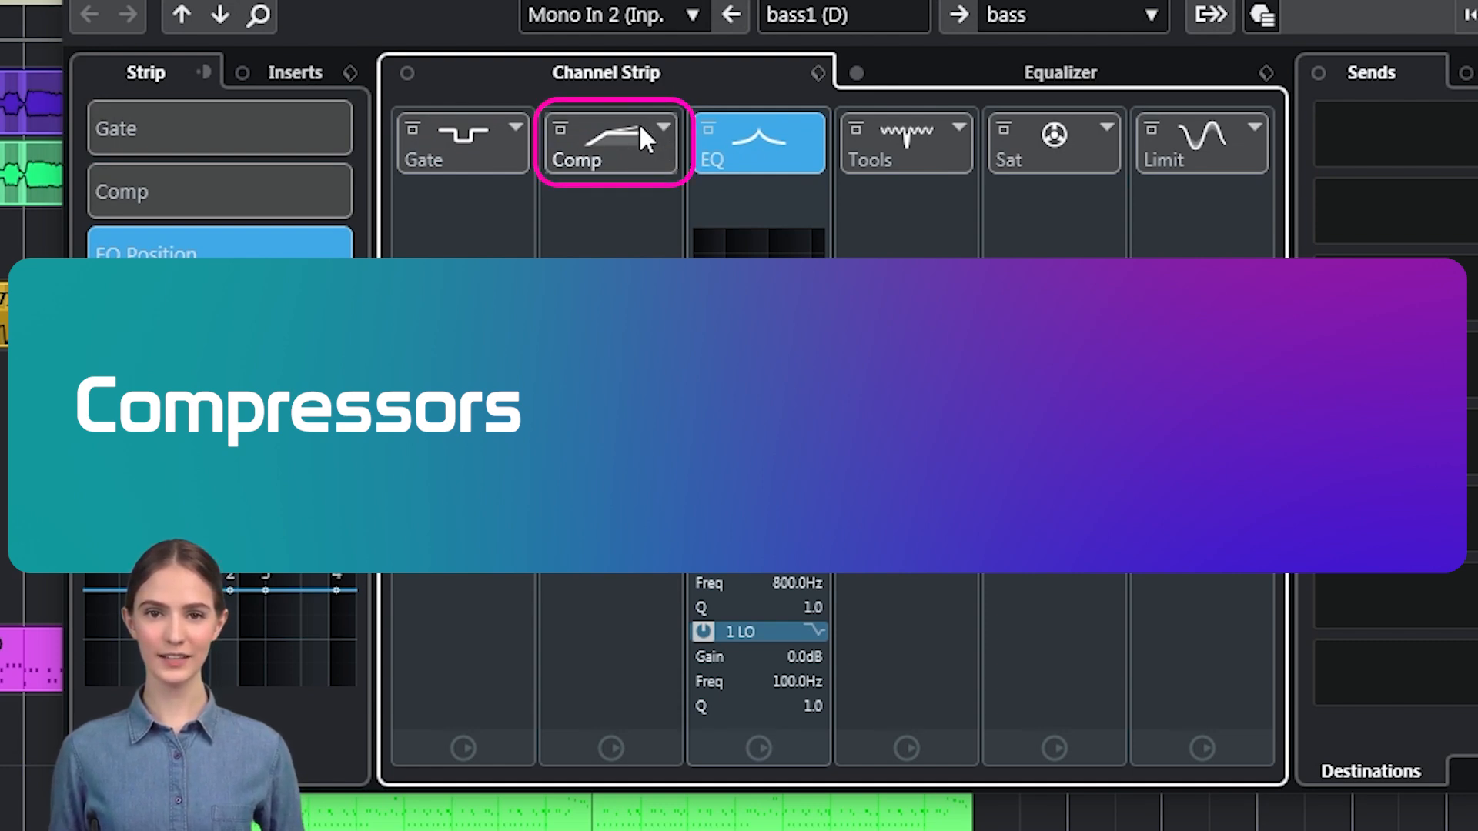
Load the Standard Compressor in the Comp slot and open its full editor
left_click(658, 130)
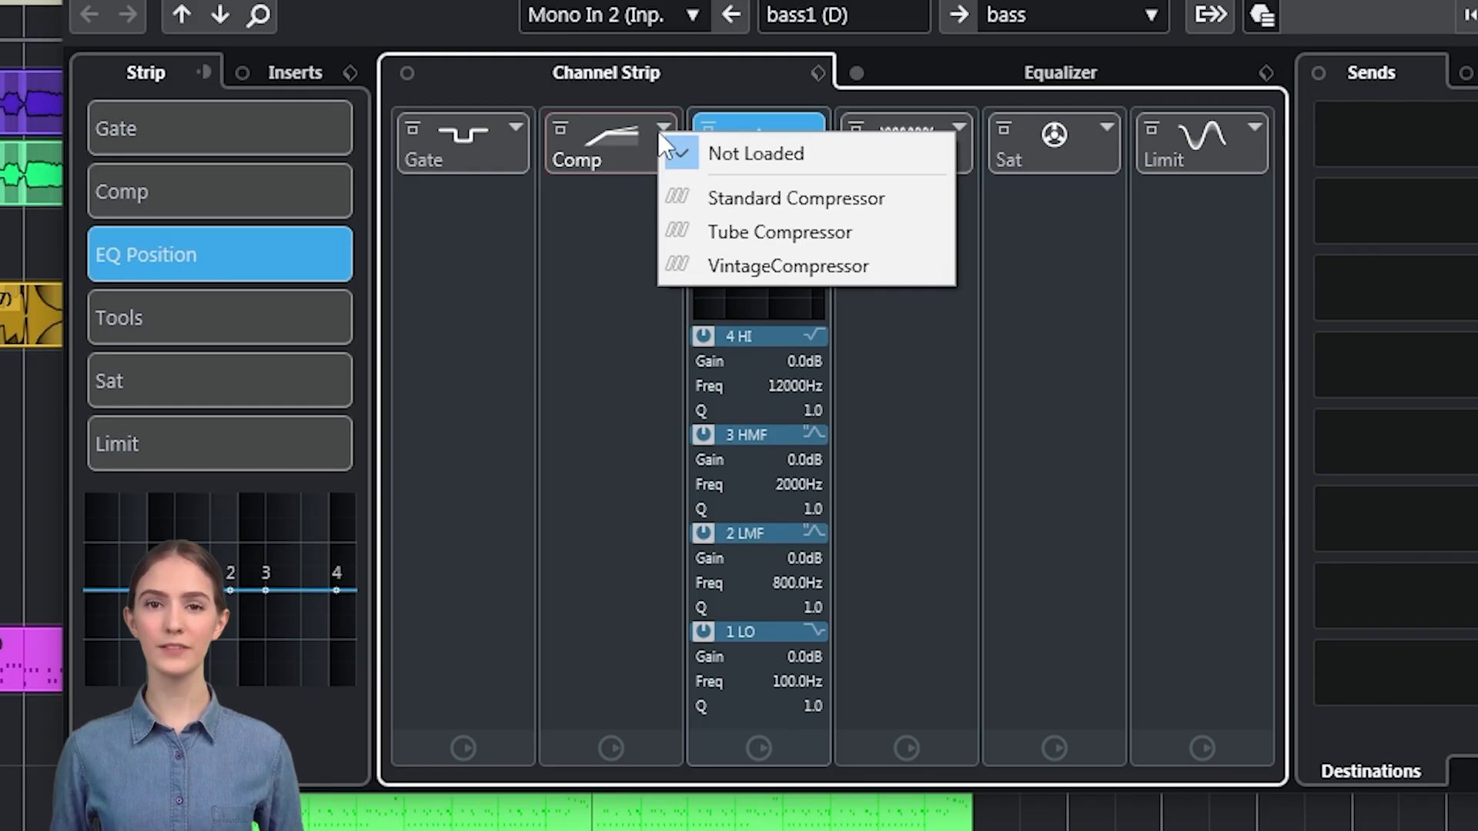
left_click(755, 197)
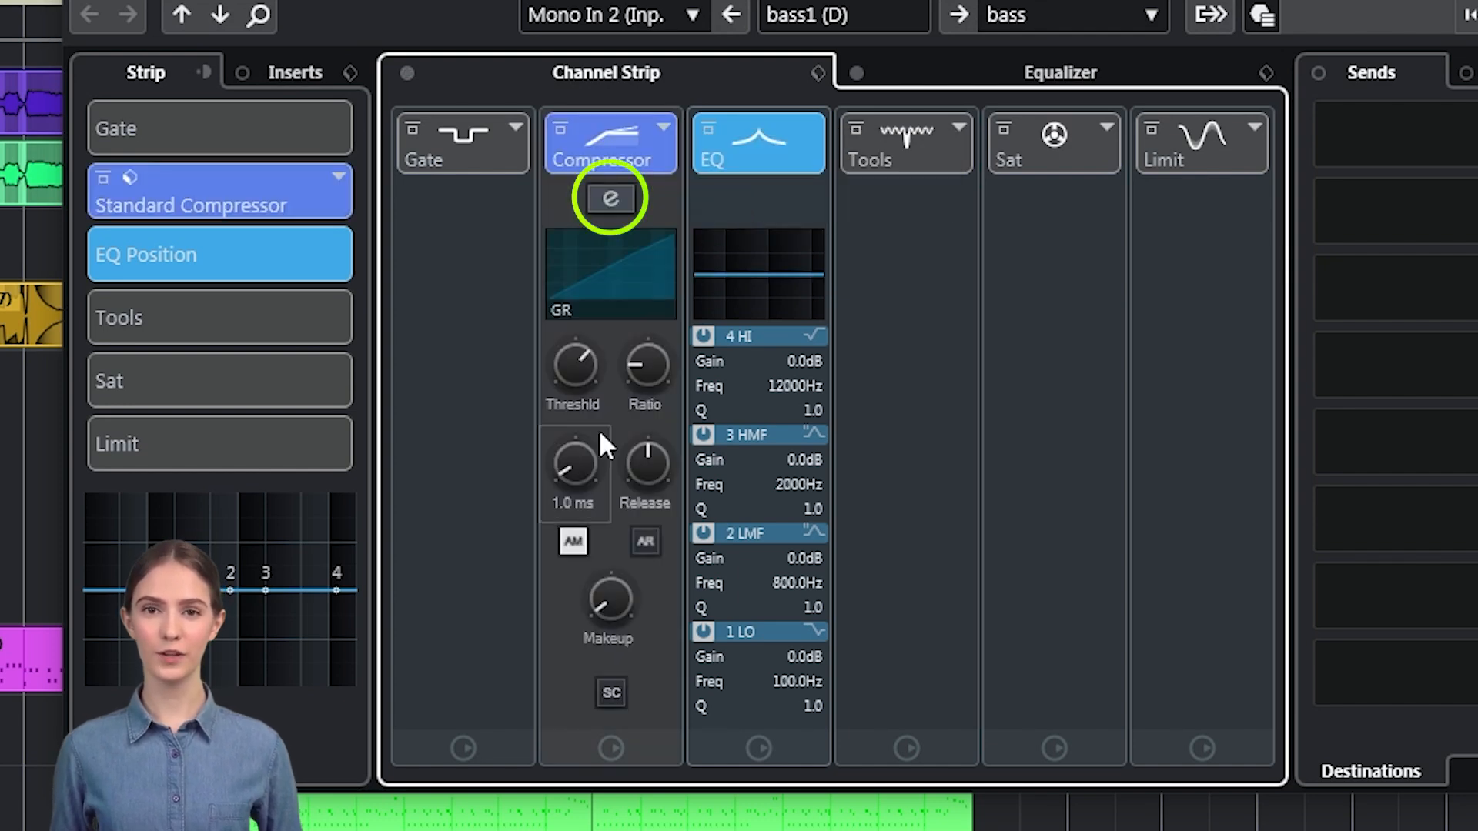
left_click(608, 200)
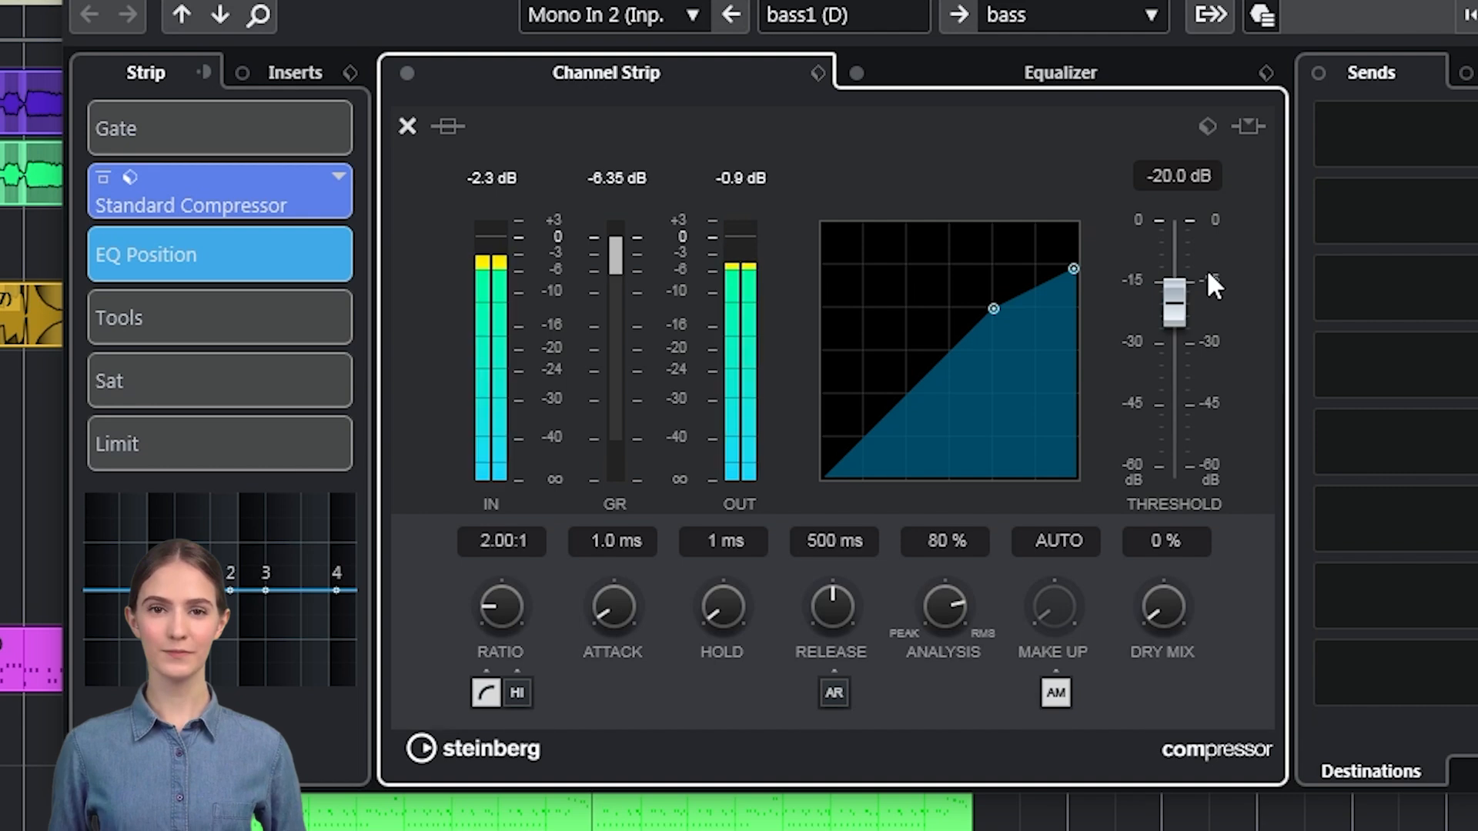
Set the compressor's threshold to -5.7 dB, ratio to 3.47:1, attack to 40.5 ms and hold to 1851 ms, with automatic release
left_click_drag(1174, 308, 1177, 258)
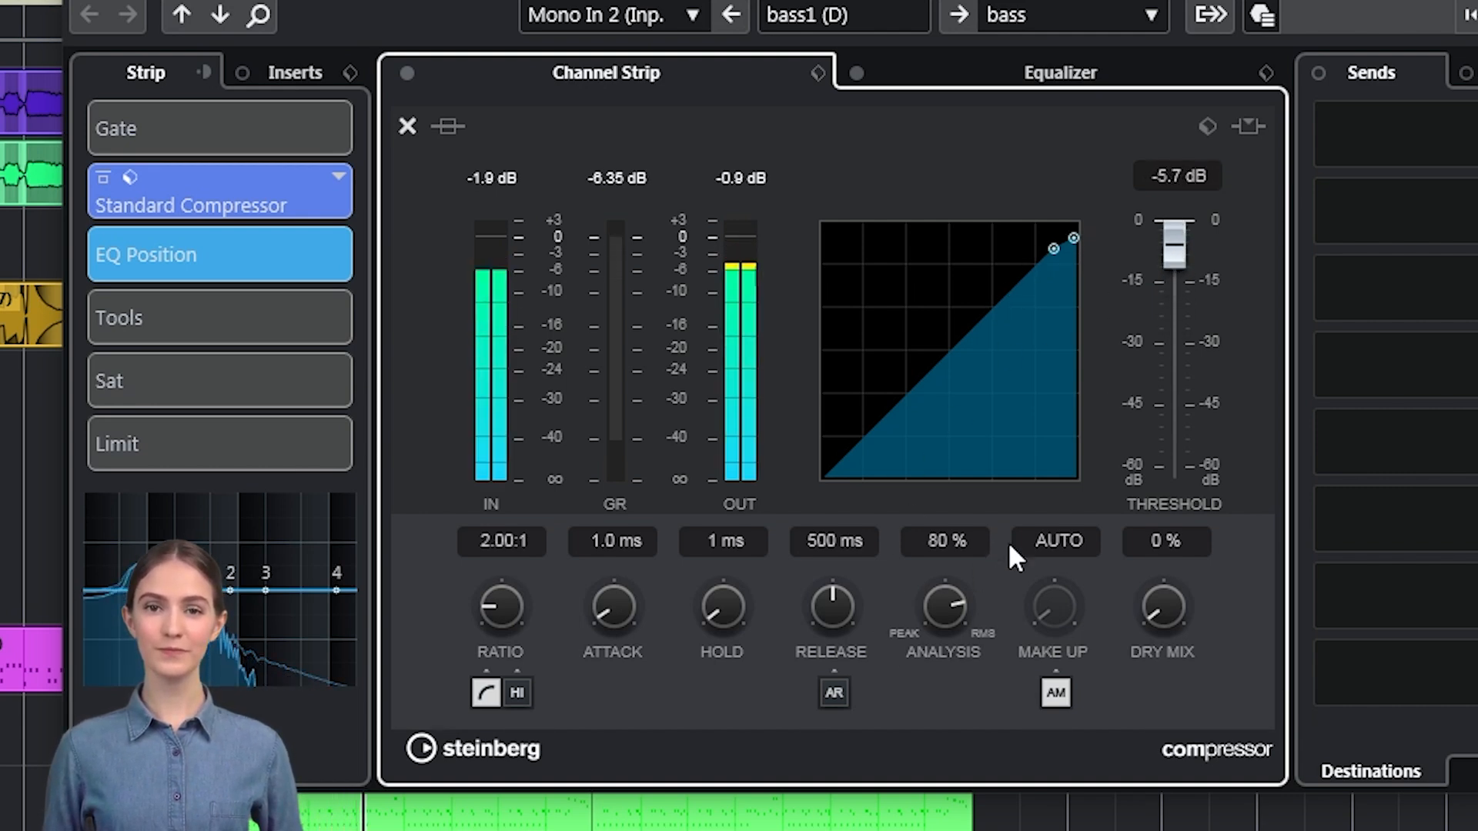
left_click_drag(497, 607, 514, 554)
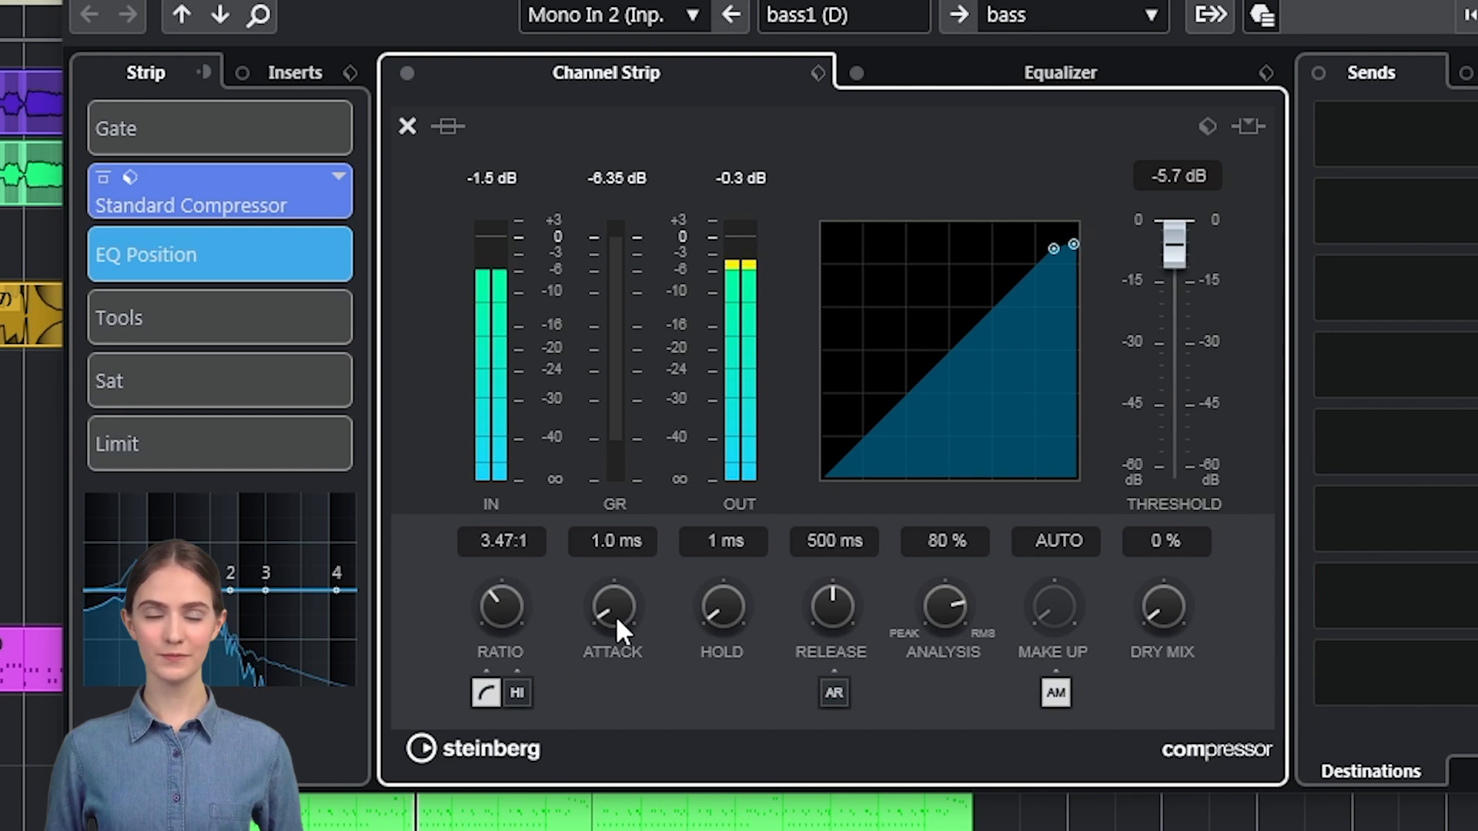
left_click_drag(608, 620, 625, 548)
left_click_drag(720, 608, 731, 531)
left_click(834, 692)
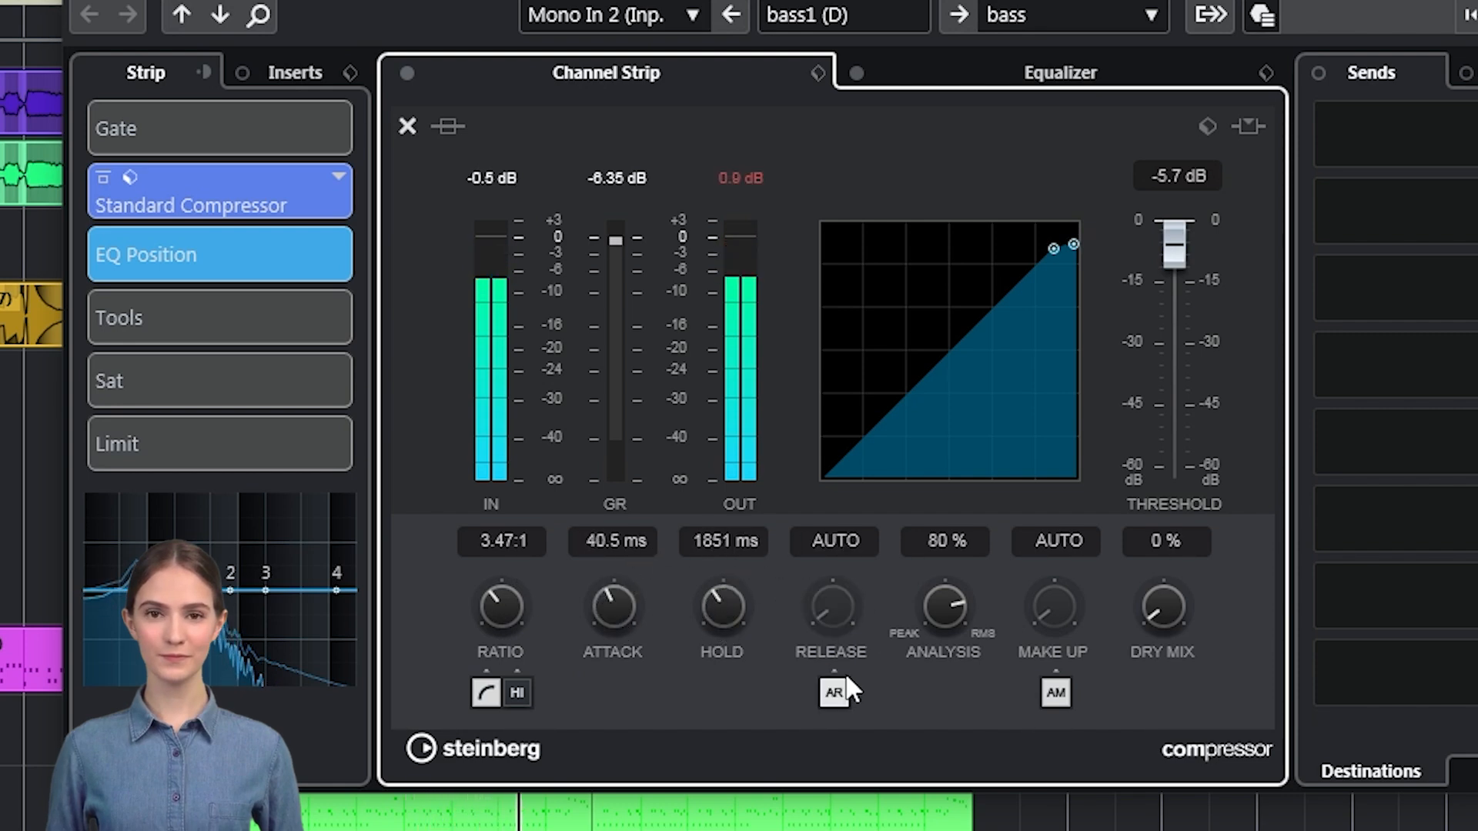
Set the compressor's analysis to 0 % and manual make-up to 15.1 dB, raise the dry mix, and close the editor
left_click_drag(948, 592, 942, 706)
left_click(1058, 694)
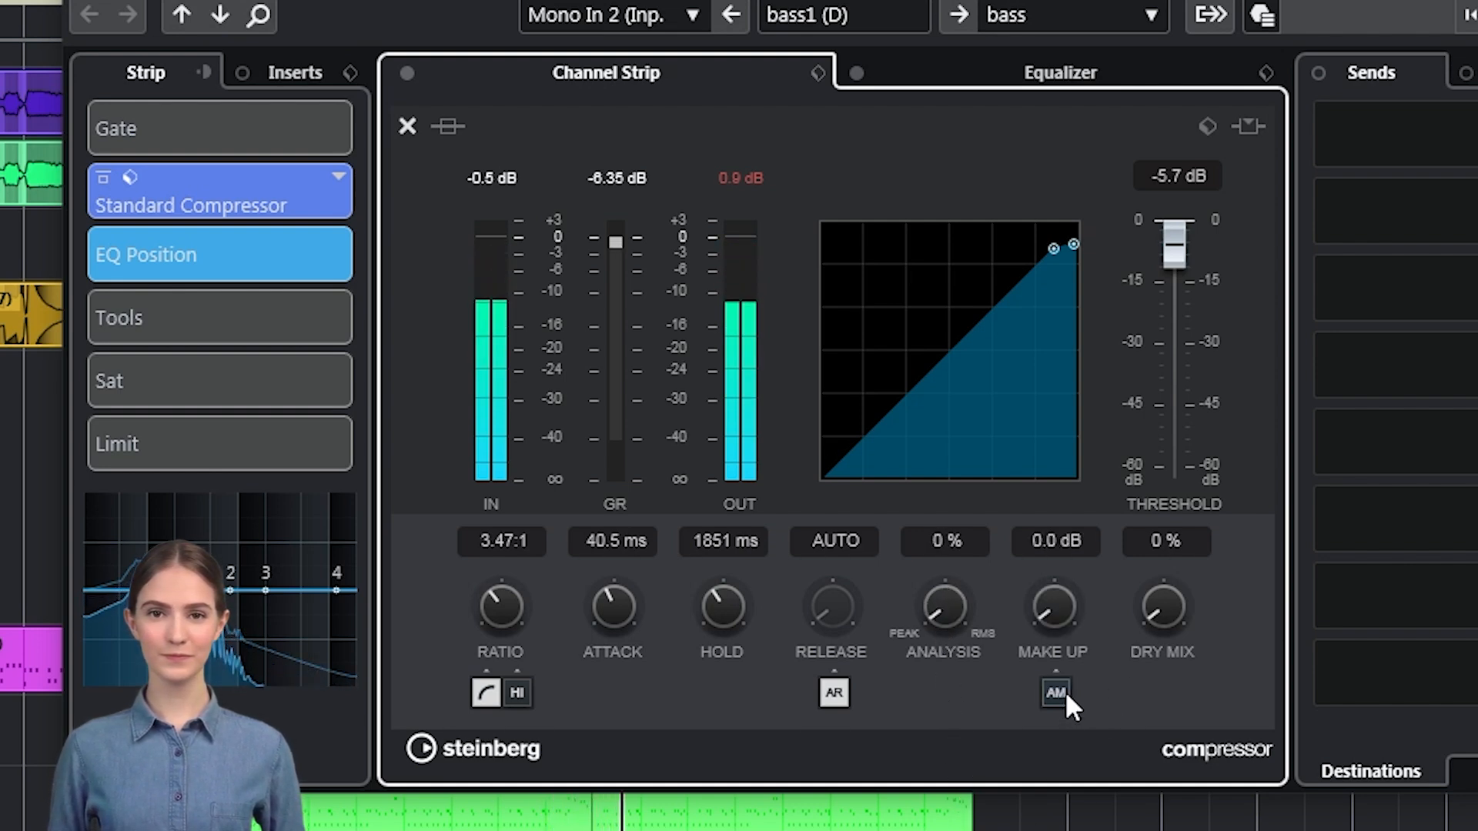
left_click_drag(1055, 604, 1087, 458)
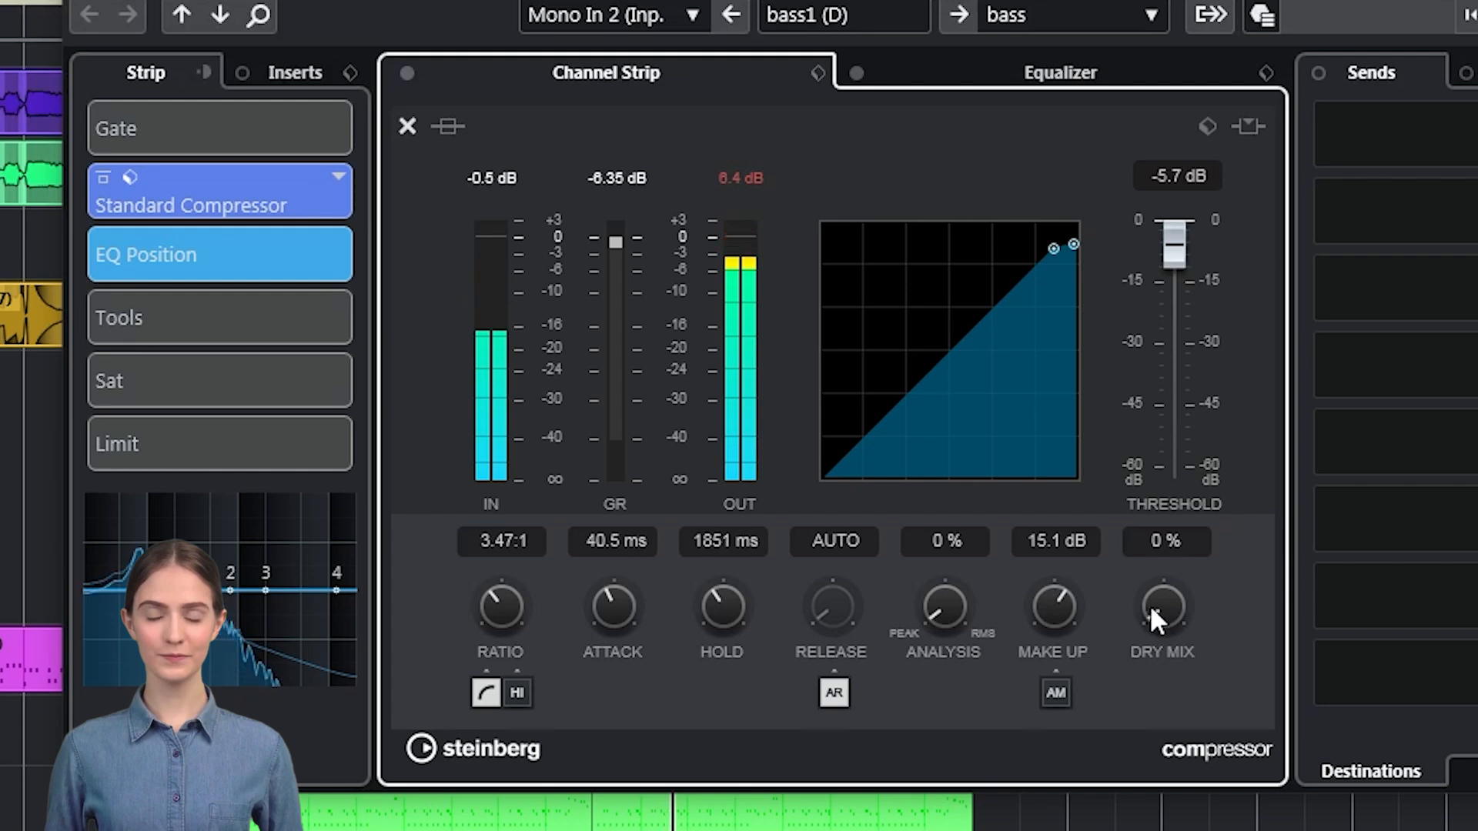
left_click_drag(1164, 607, 1209, 339)
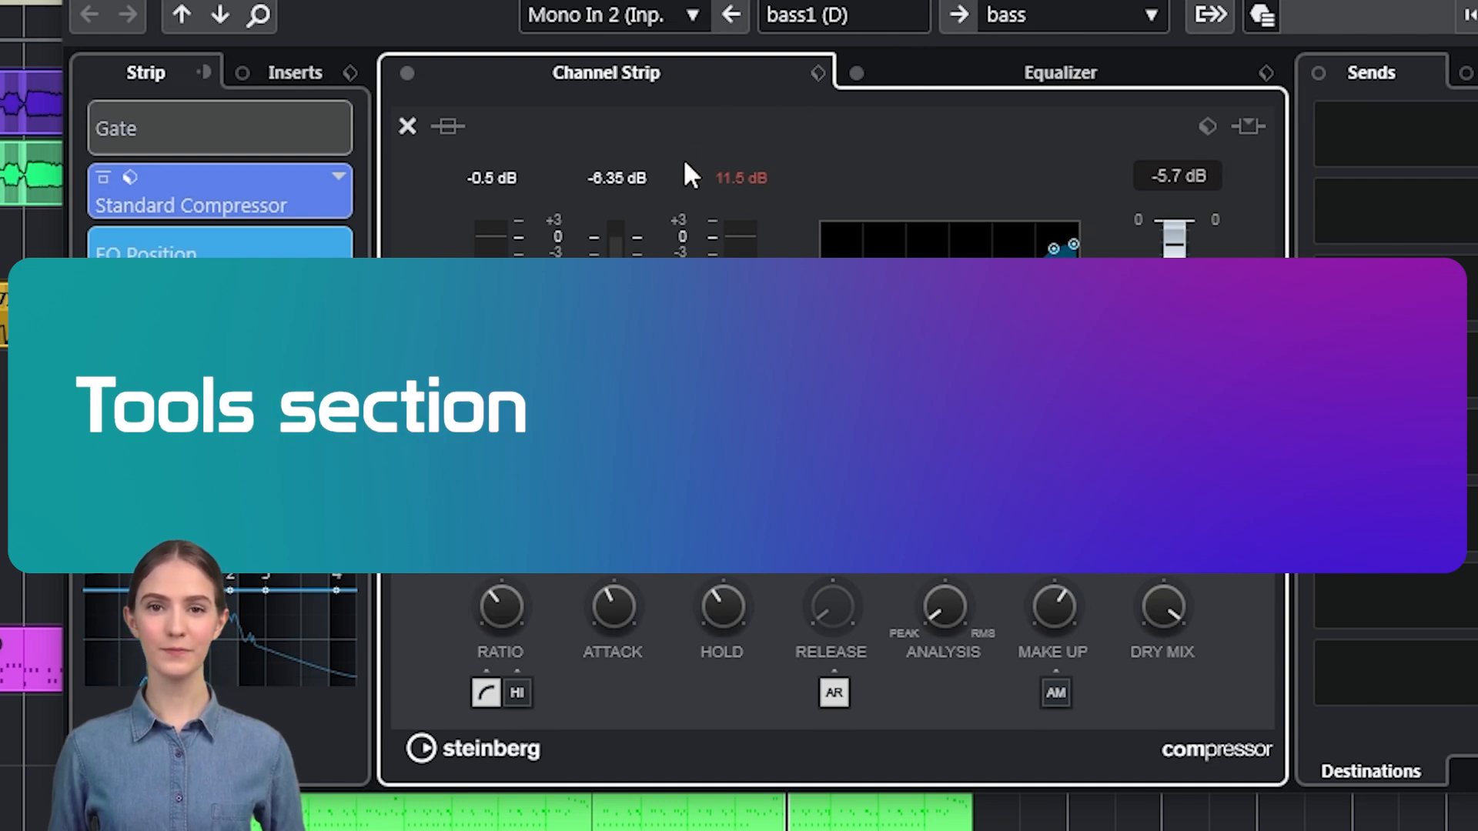
left_click(406, 126)
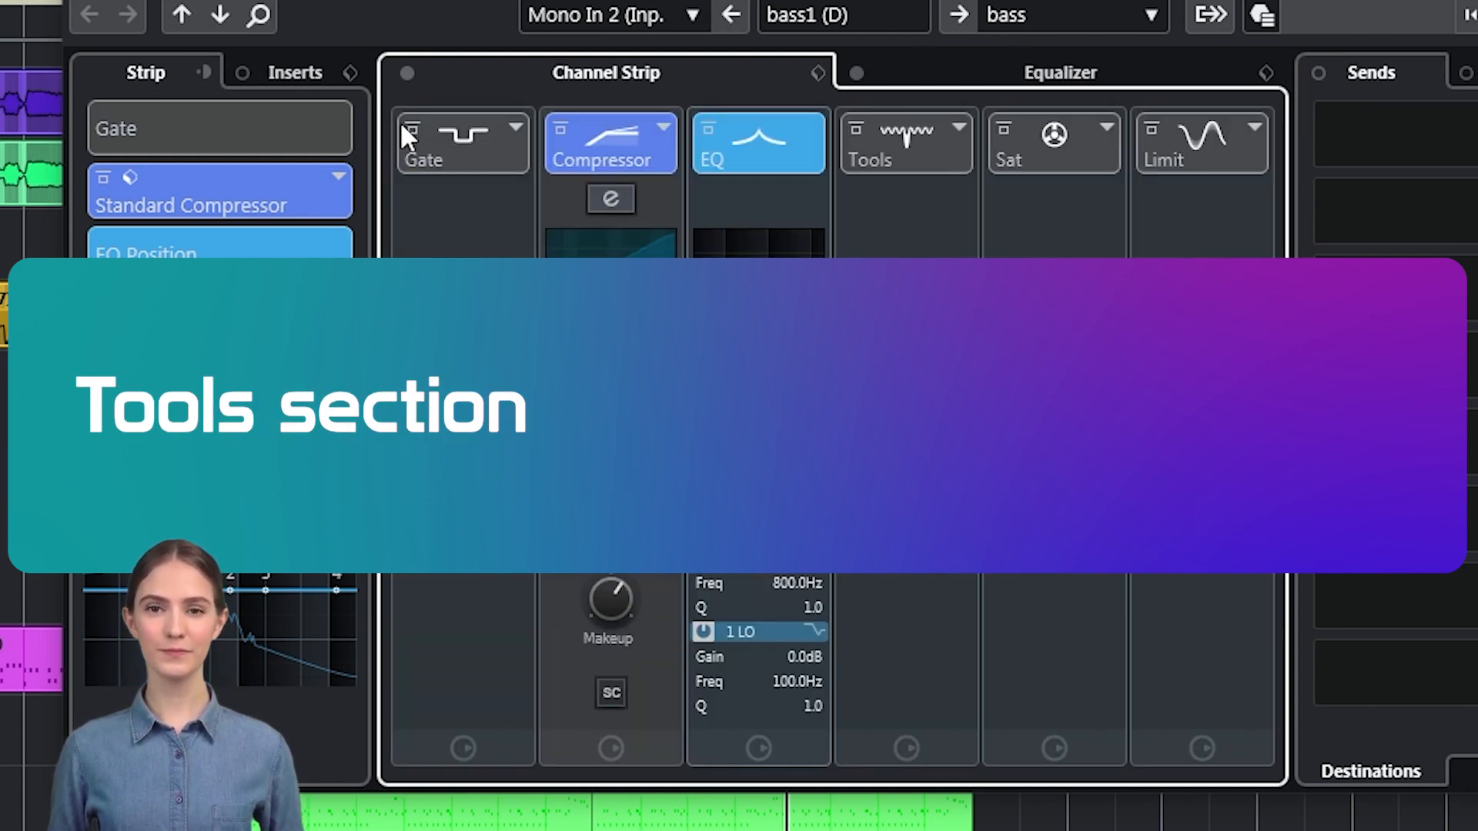
Load the DeEsser in the Tools slot and replace it with the EnvelopeShaper
left_click(947, 140)
left_click(1035, 206)
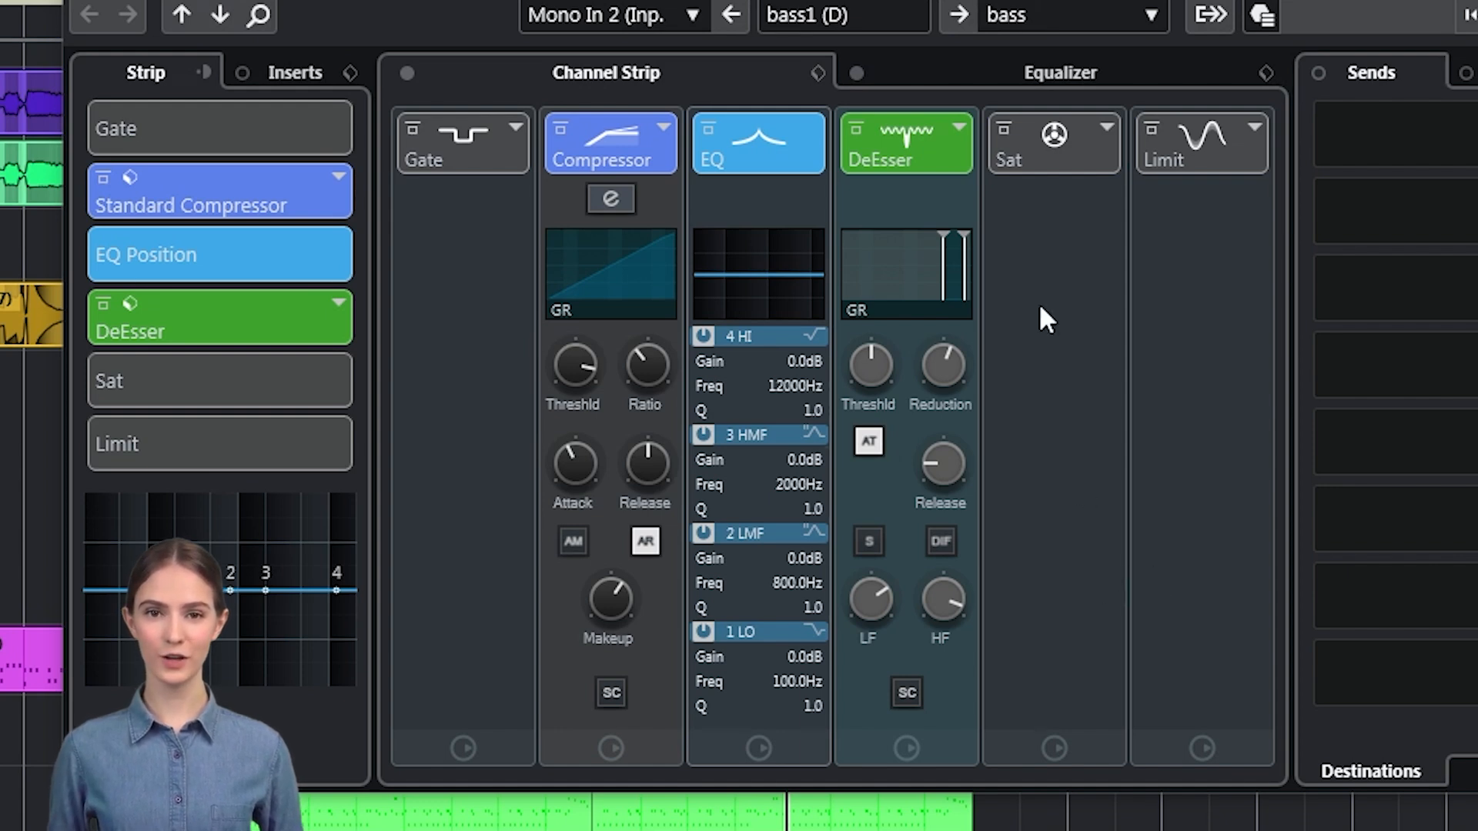
left_click(958, 125)
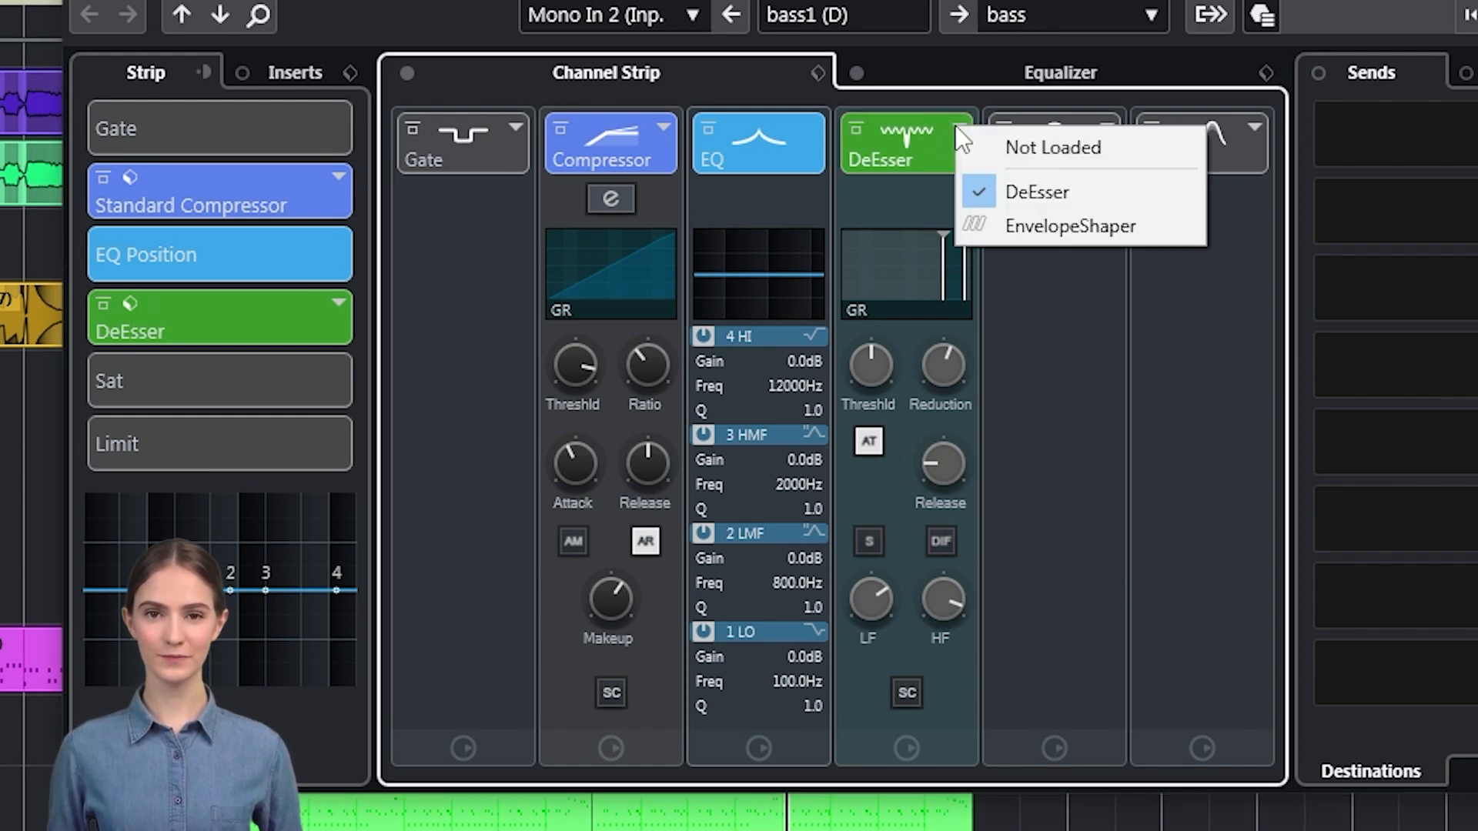
left_click(1027, 231)
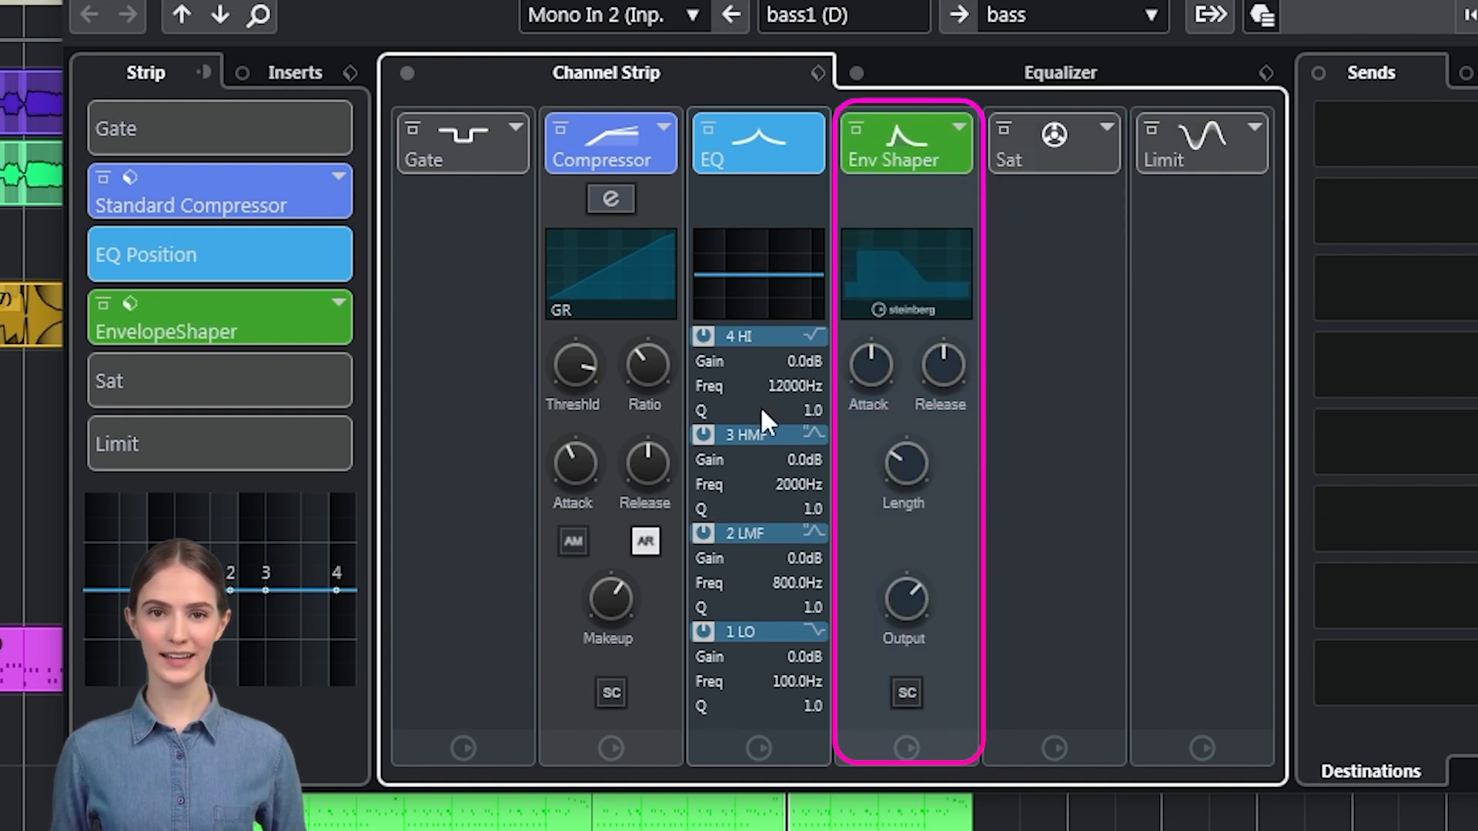
Lower the EnvelopeShaper's attack to -19.6 dB, raise its release, set its length to 159.5 ms, and reduce its output
left_click_drag(871, 363, 842, 483)
left_click_drag(948, 375, 953, 330)
left_click_drag(900, 443, 935, 334)
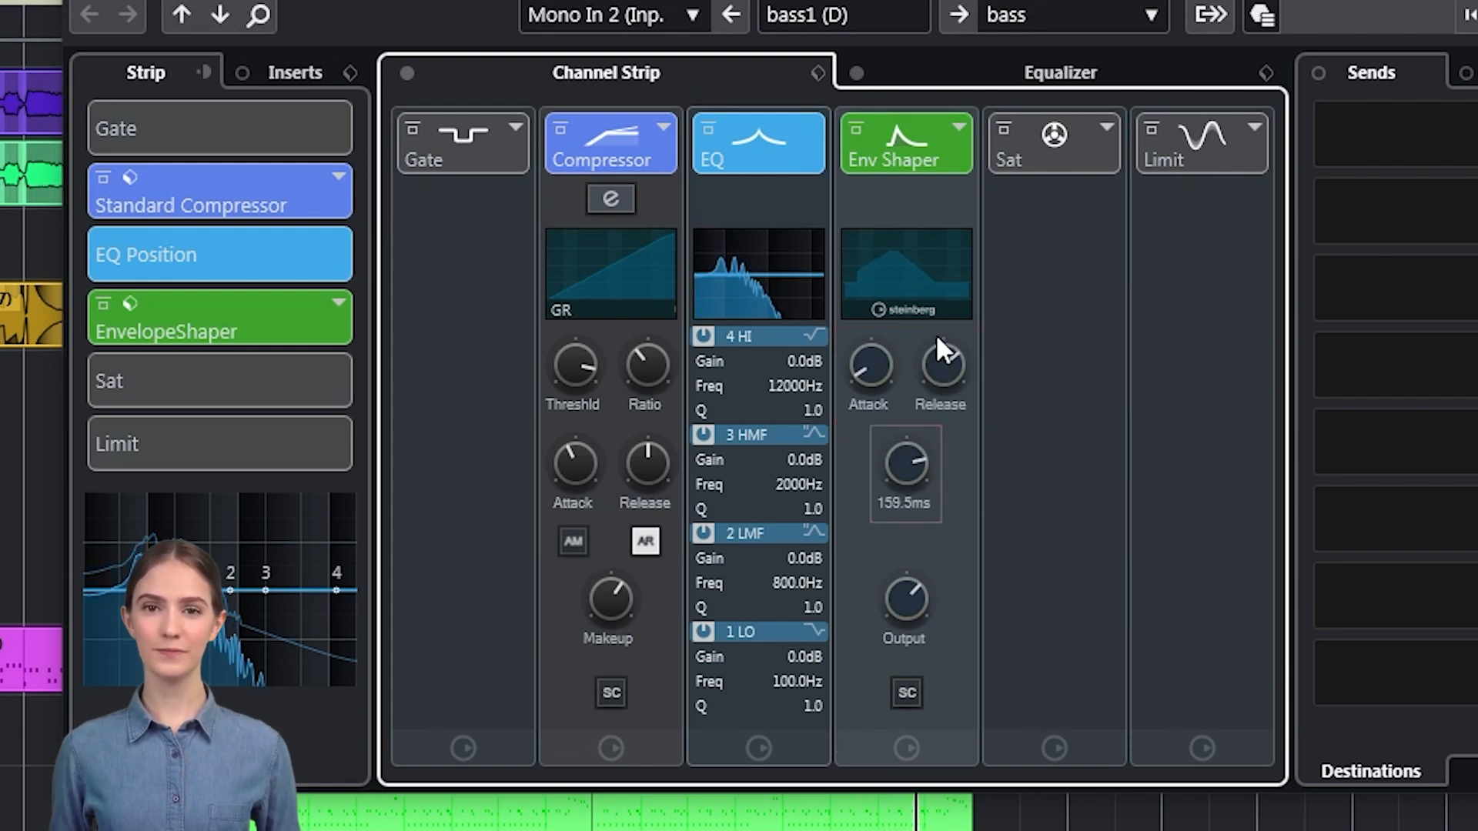
left_click_drag(896, 592, 952, 785)
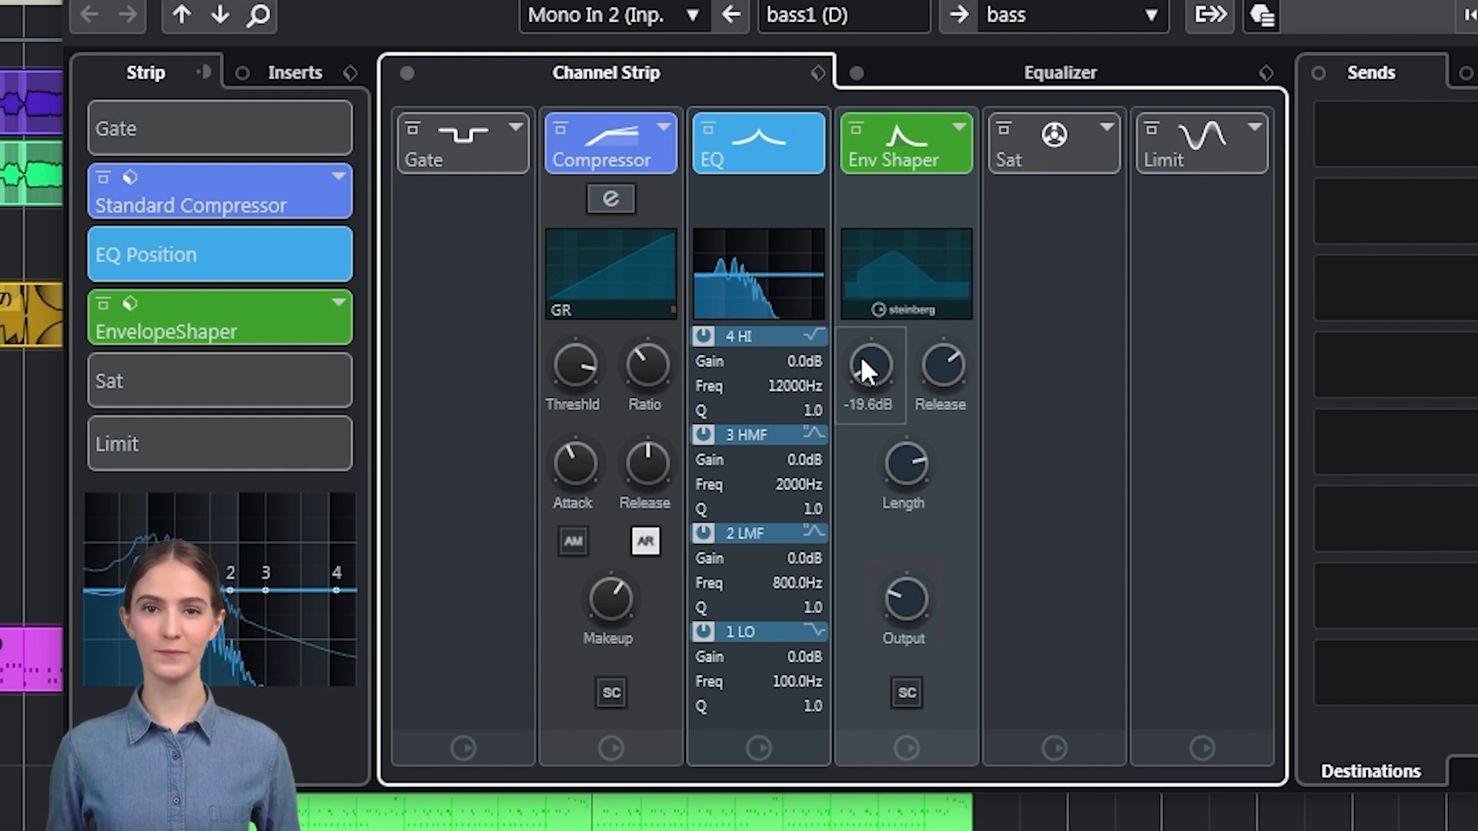
Raise the EnvelopeShaper's attack, lower its release and length, and toggle its bypass on and off
left_click_drag(859, 375, 959, 202)
left_click_drag(945, 357, 985, 631)
left_click_drag(910, 461, 912, 688)
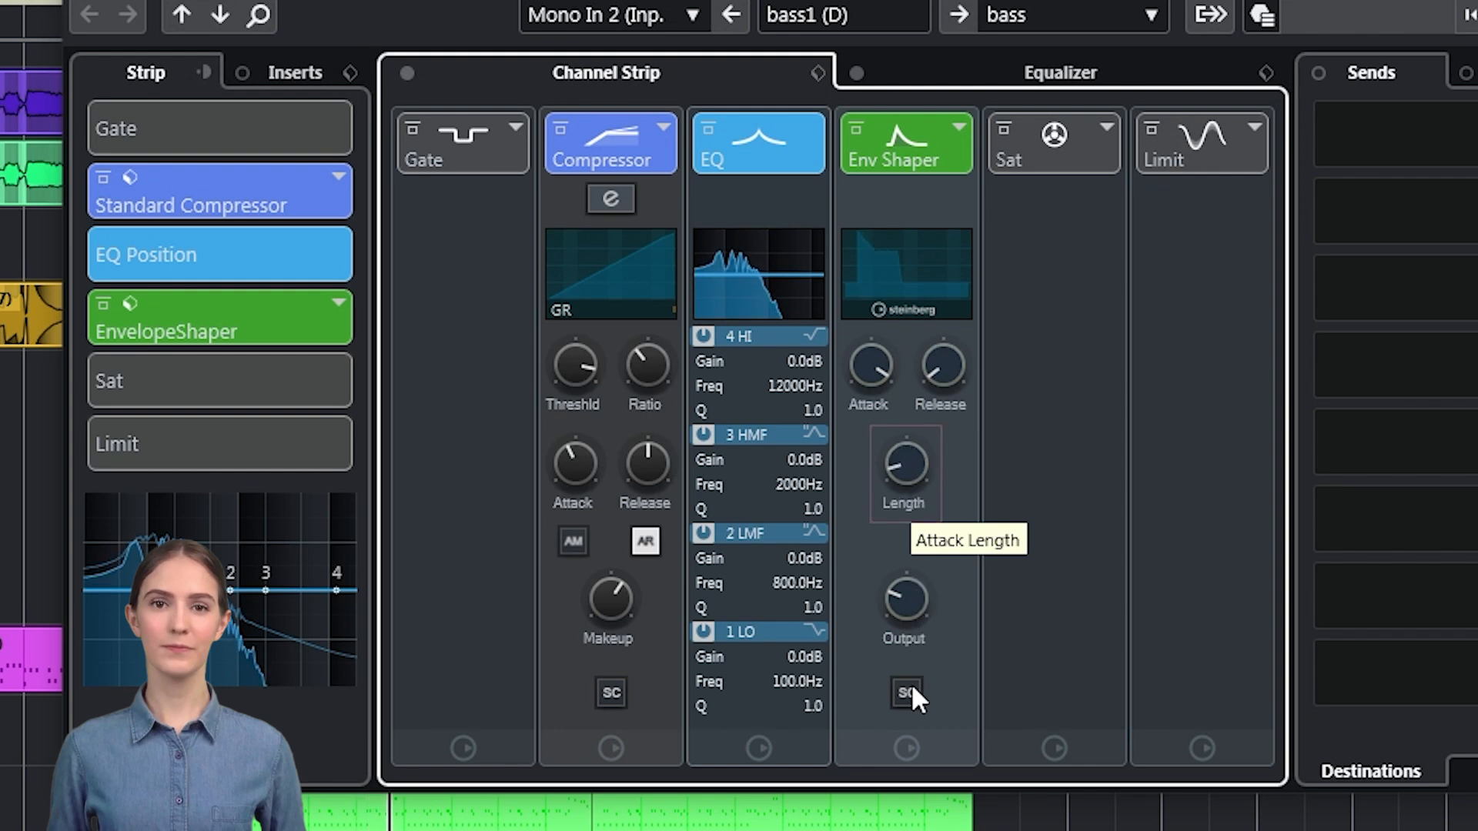
left_click(853, 131)
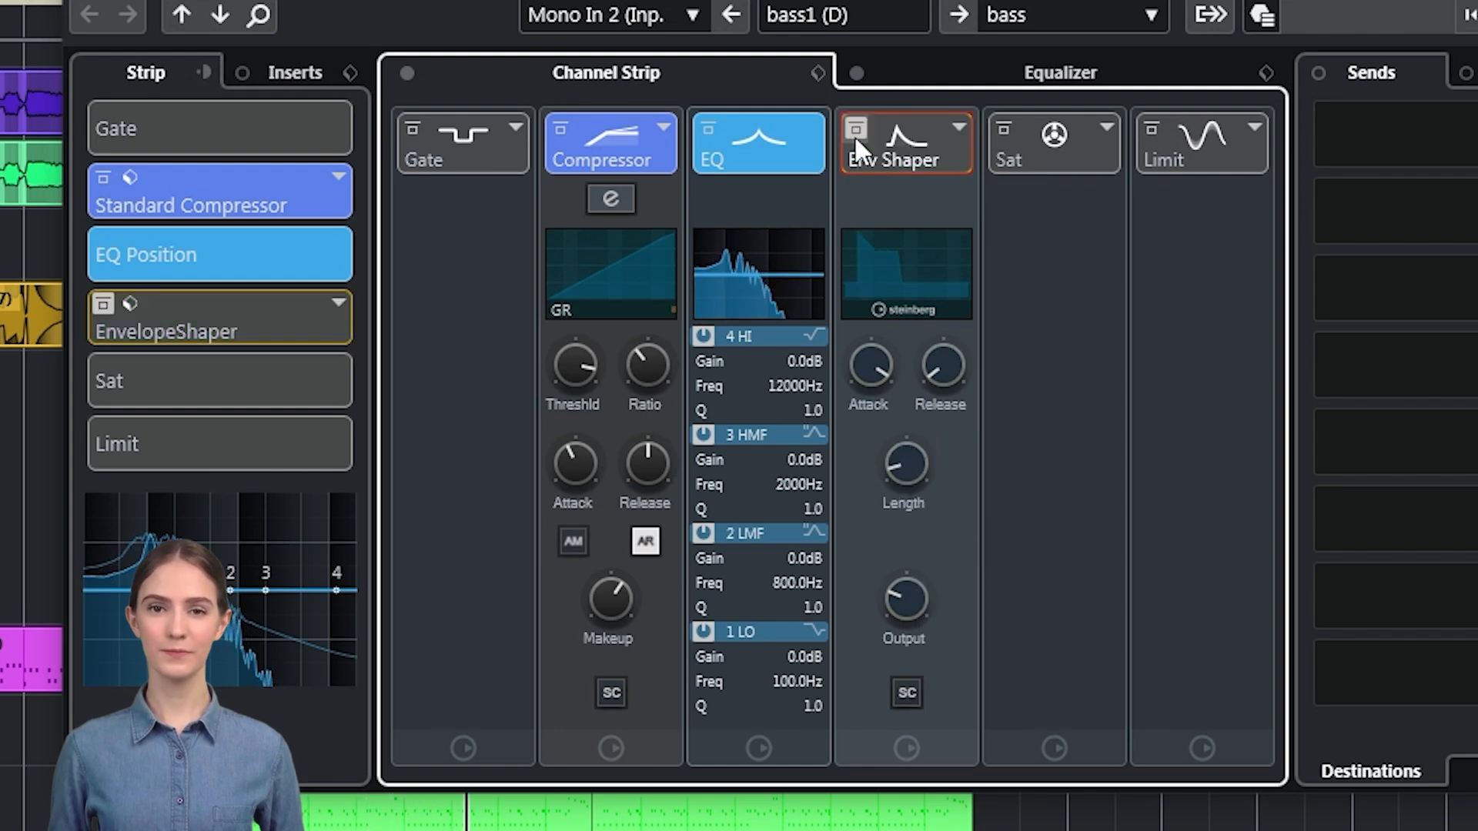
left_click(854, 130)
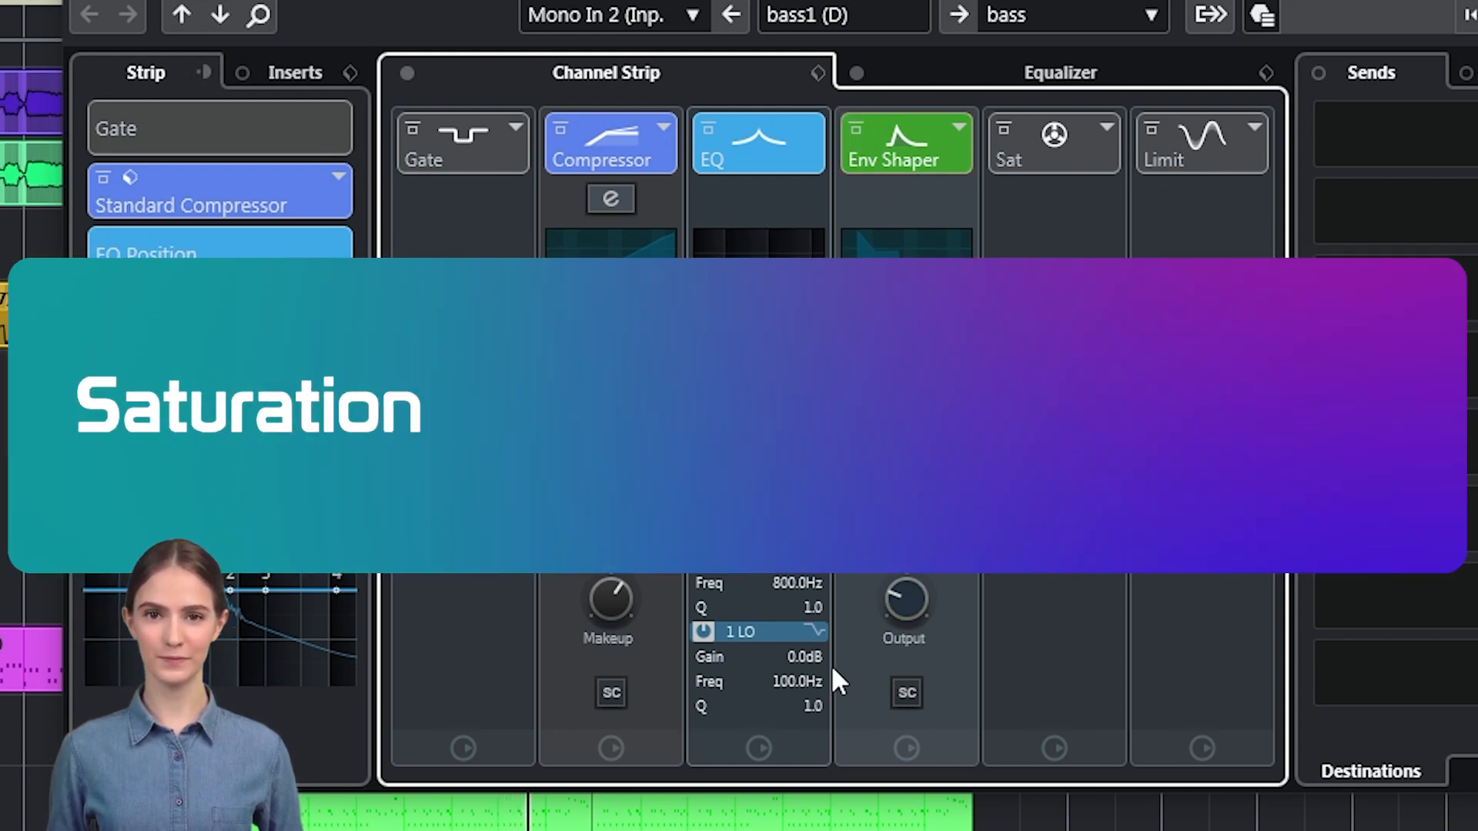
Load Magneto II in the Sat slot with 10 % saturation, and bypass the Compressor and EnvelopeShaper
left_click(1097, 142)
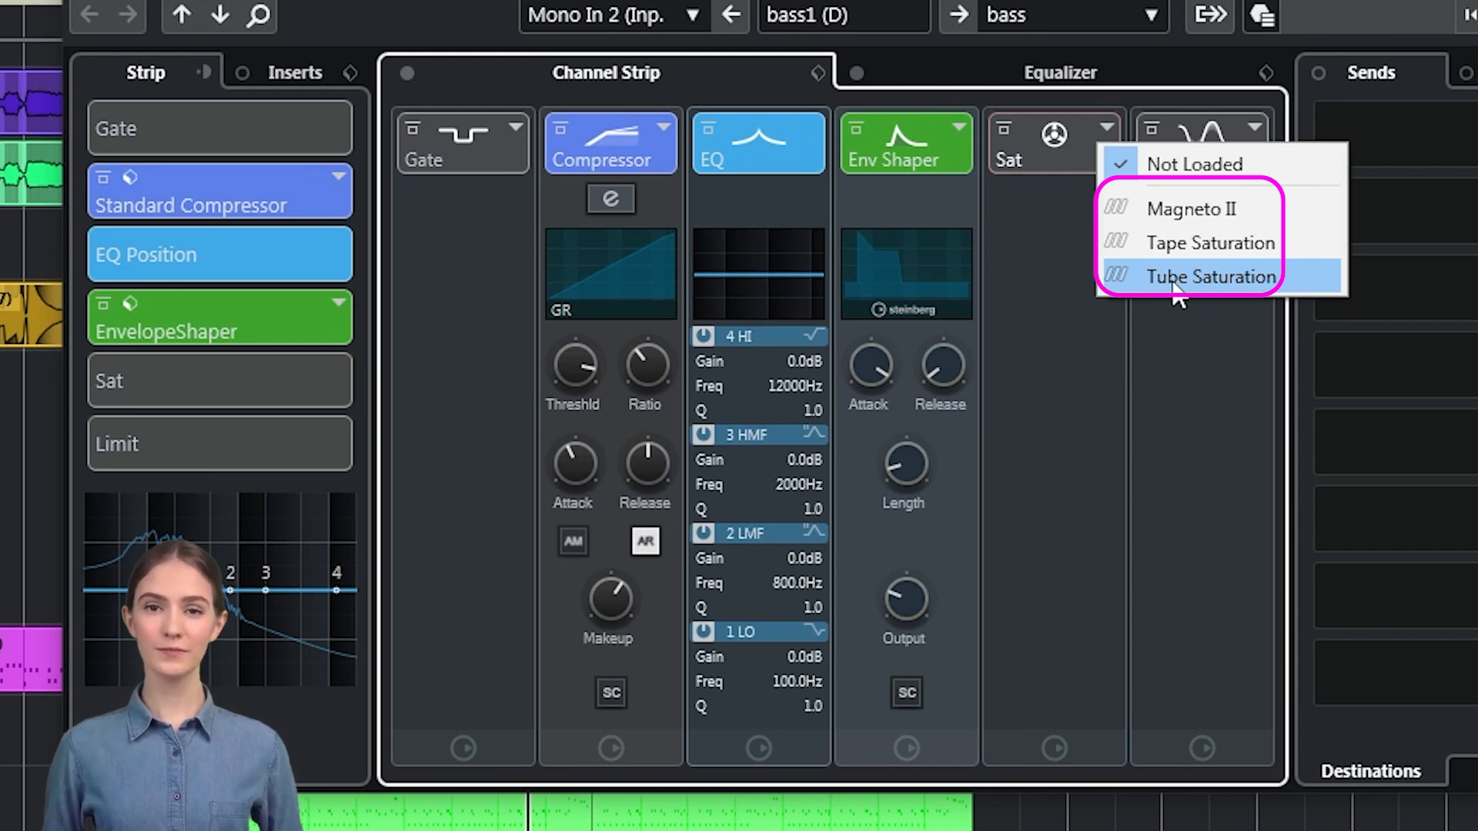
left_click(1162, 210)
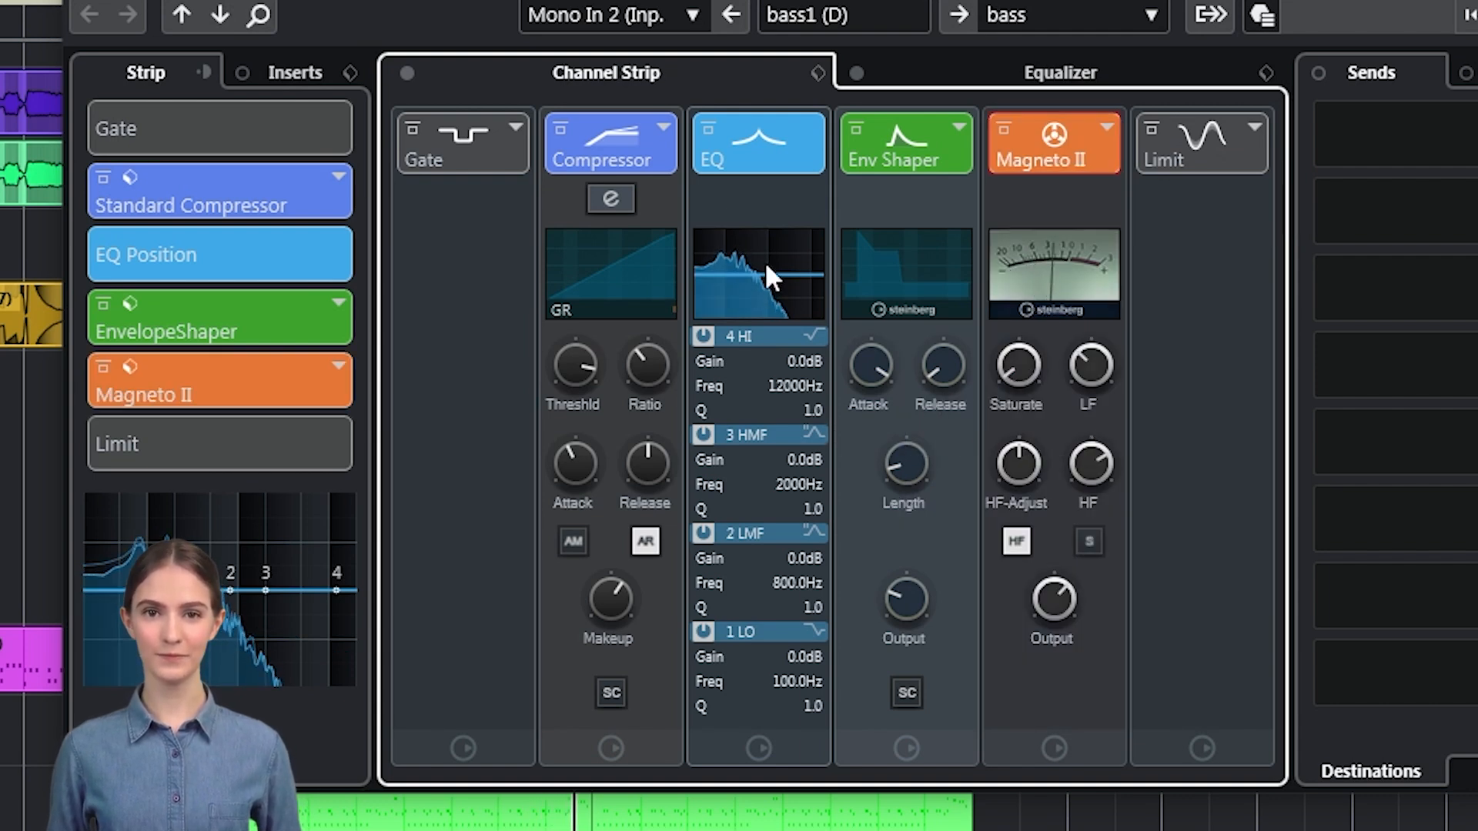
left_click(561, 129)
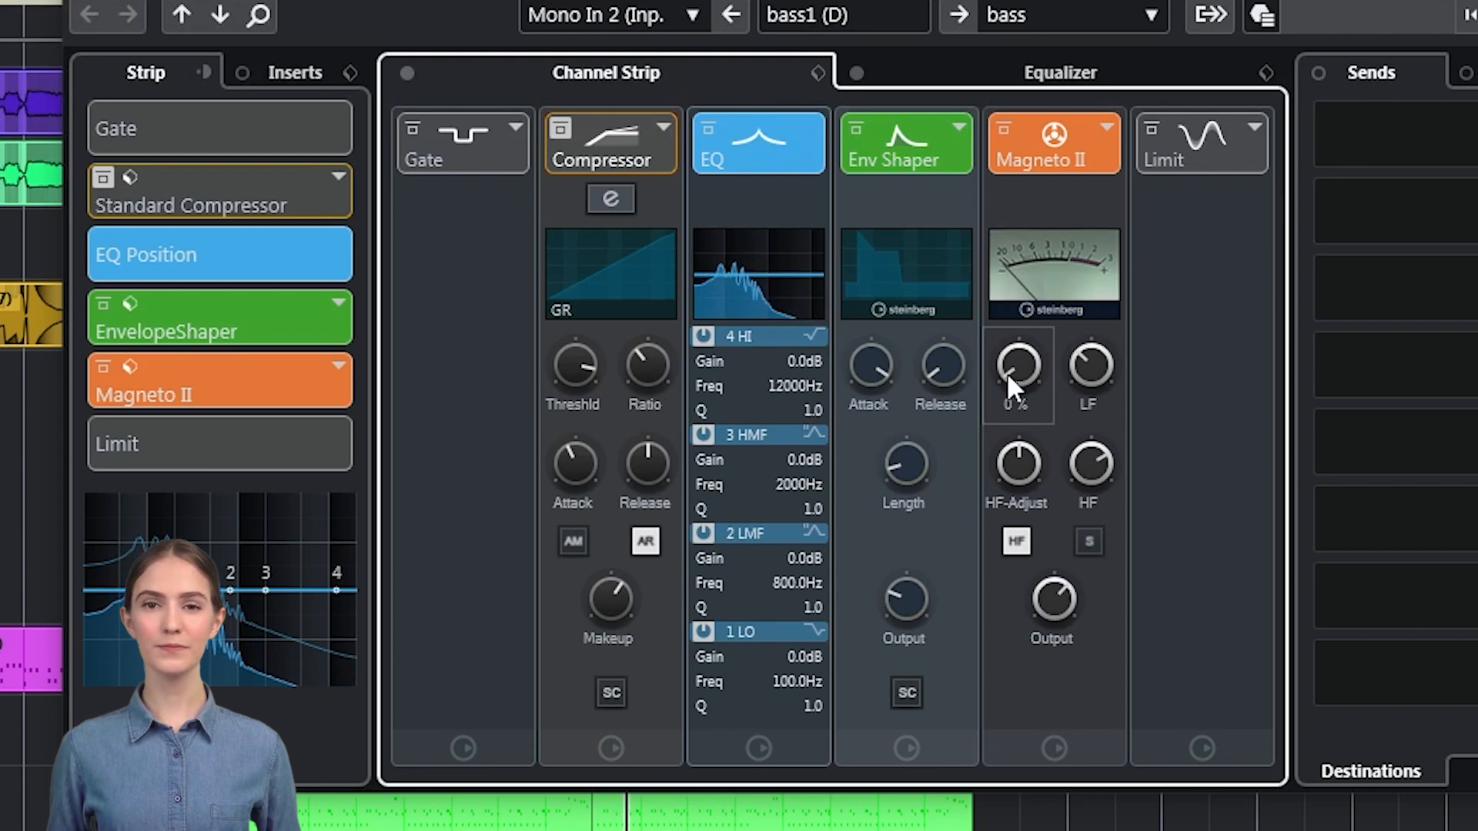
left_click_drag(1017, 367, 1010, 331)
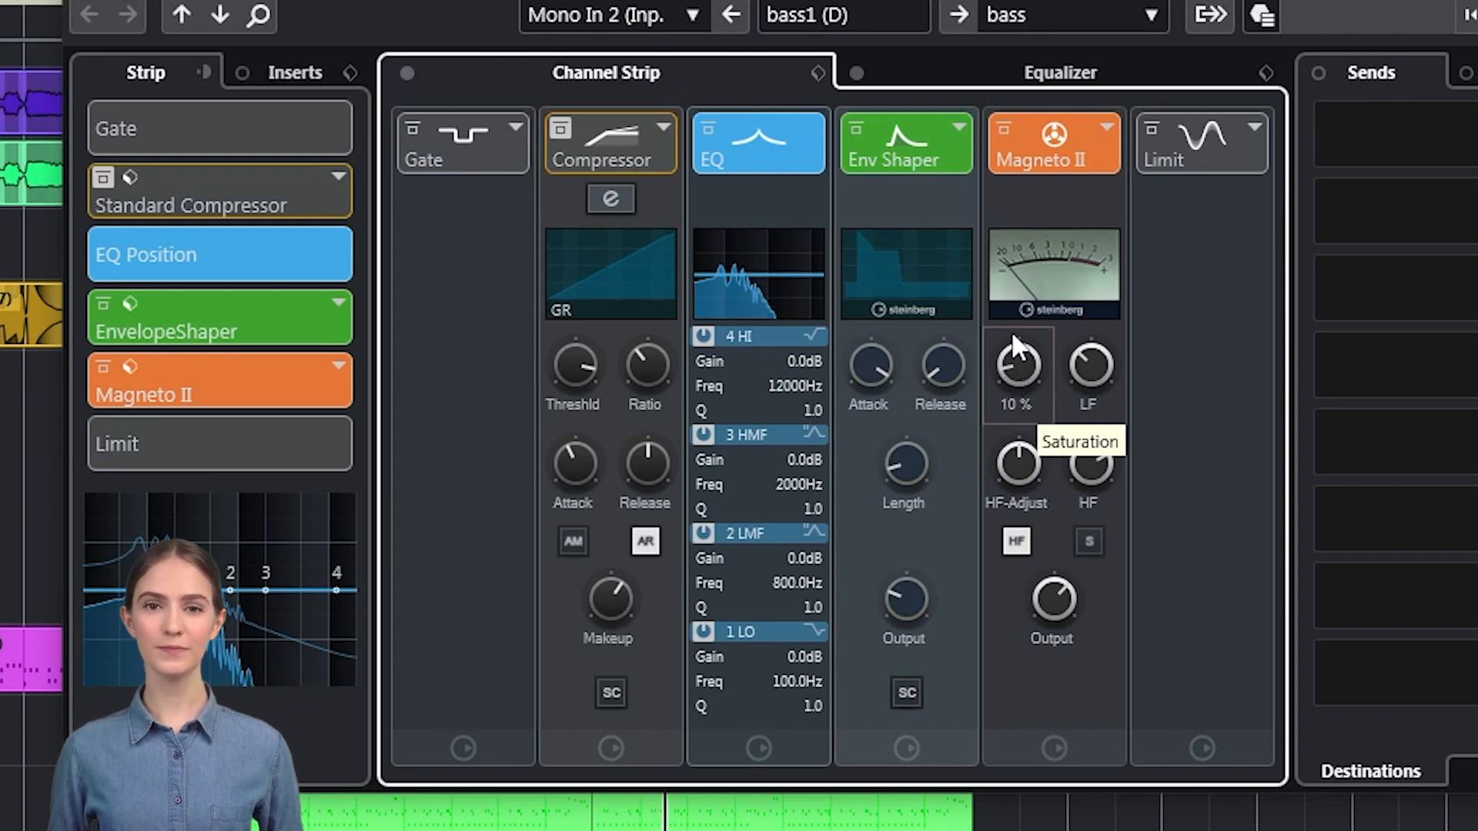
left_click(853, 141)
Raise Magneto II's saturation further, set its LF to 1.44 kHz, and lower HF-Adjust to -4.0 dB
left_click_drag(1014, 367, 1045, 274)
left_click_drag(1087, 357, 1100, 293)
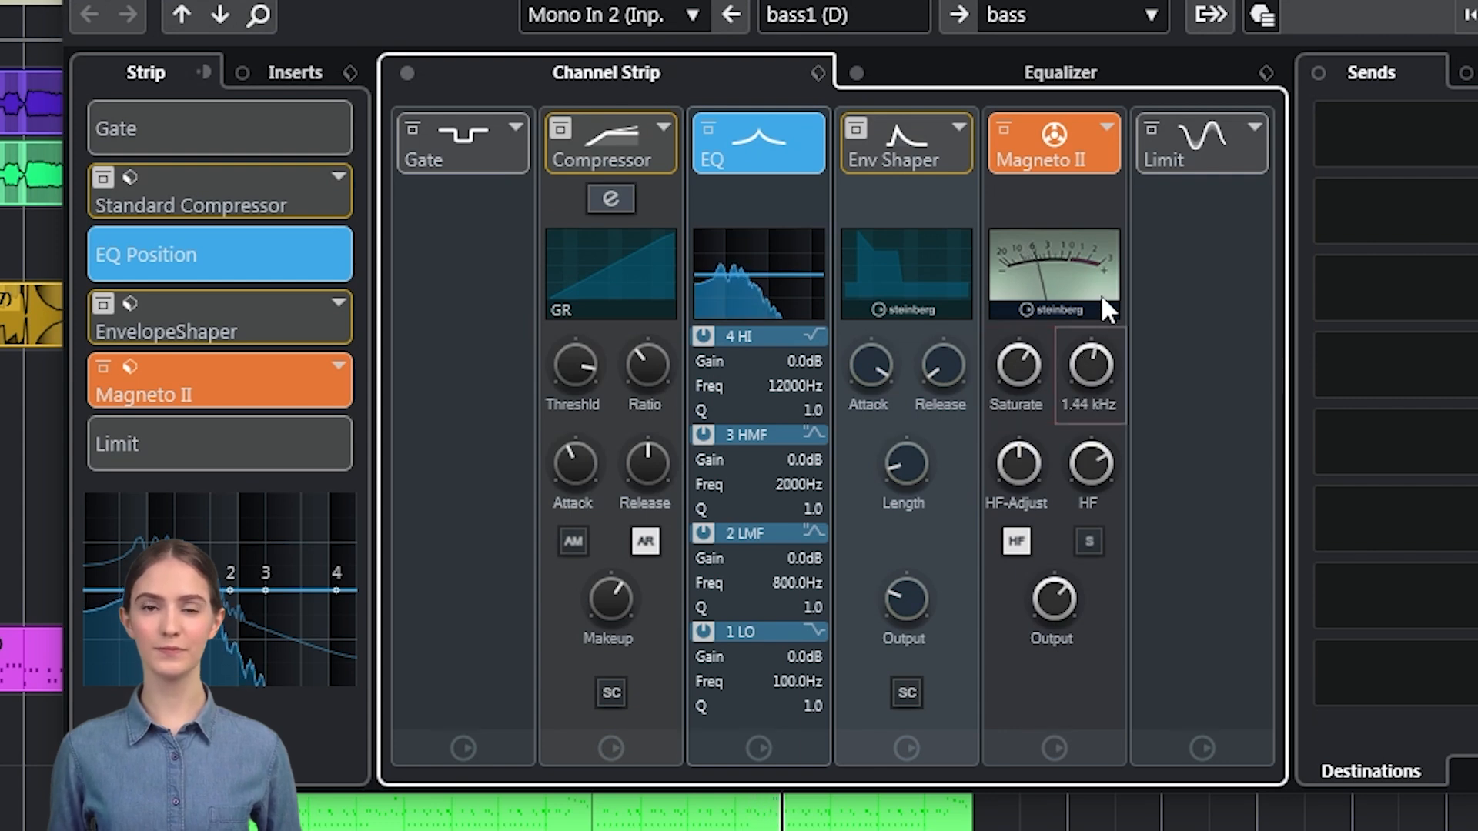
left_click_drag(1018, 460, 1017, 492)
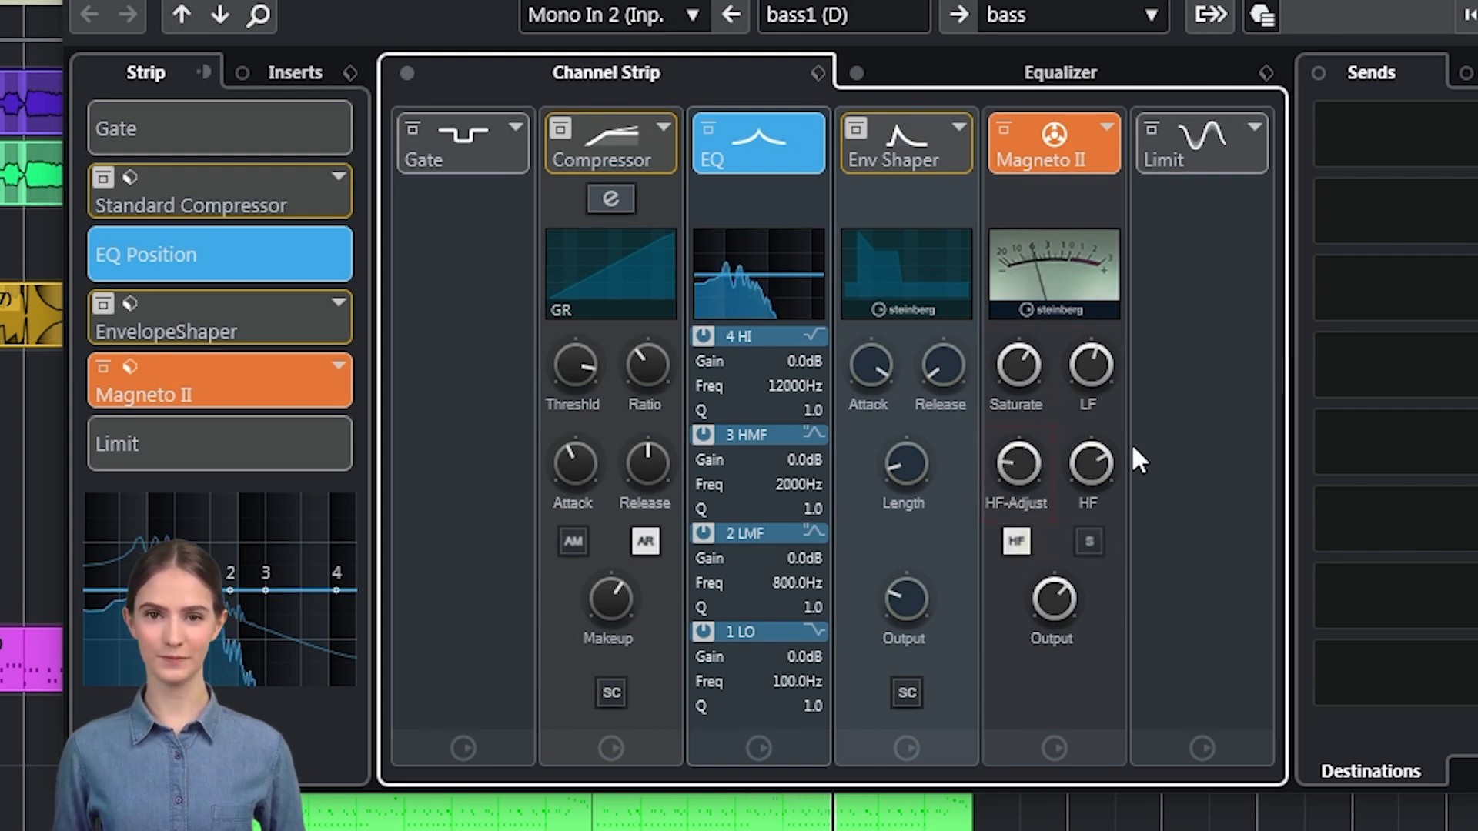
Toggle Magneto II's solo on and off, and switch off its HF option
left_click(1091, 539)
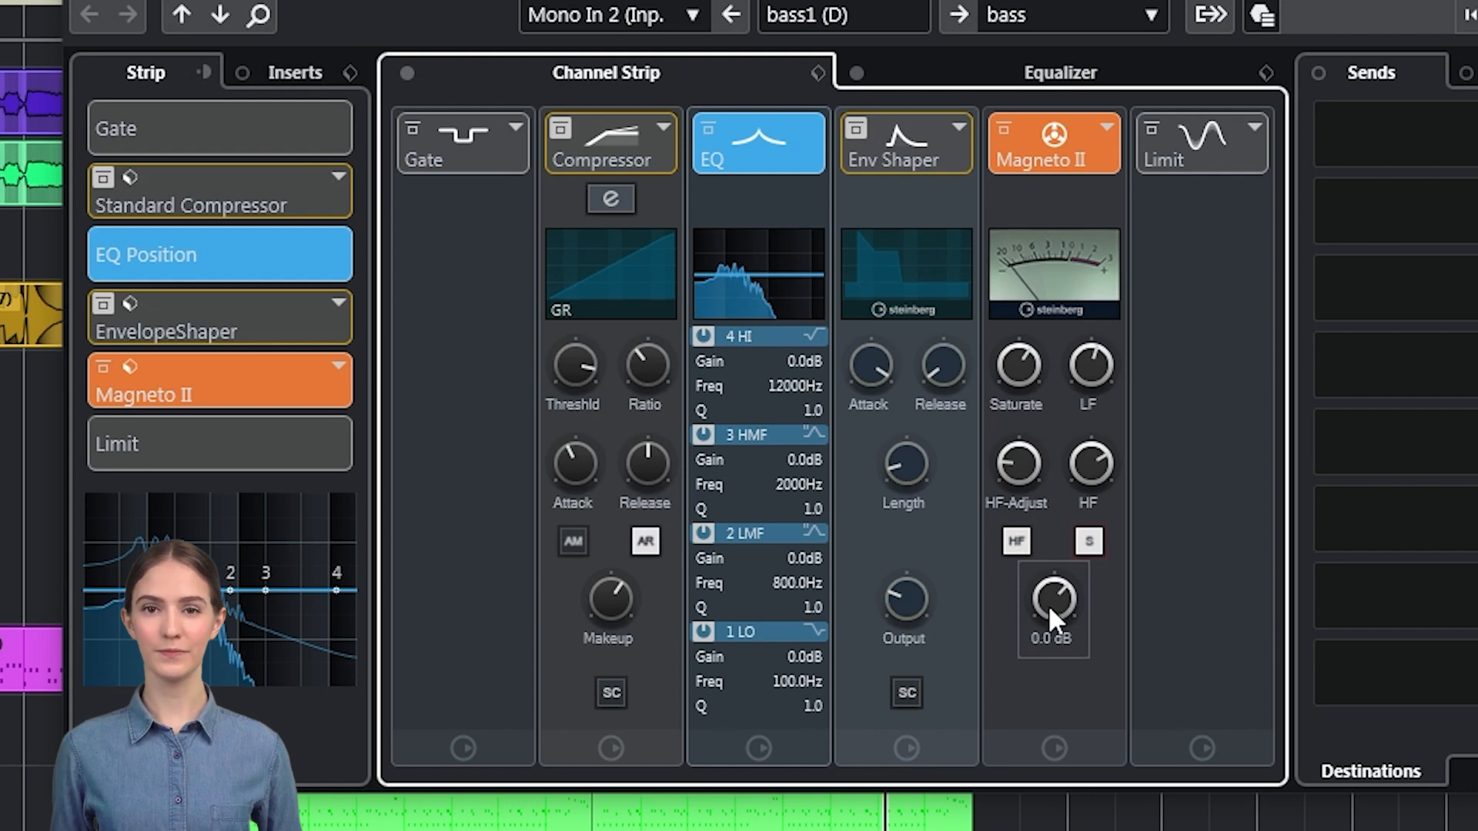
left_click(1100, 527)
left_click(1016, 540)
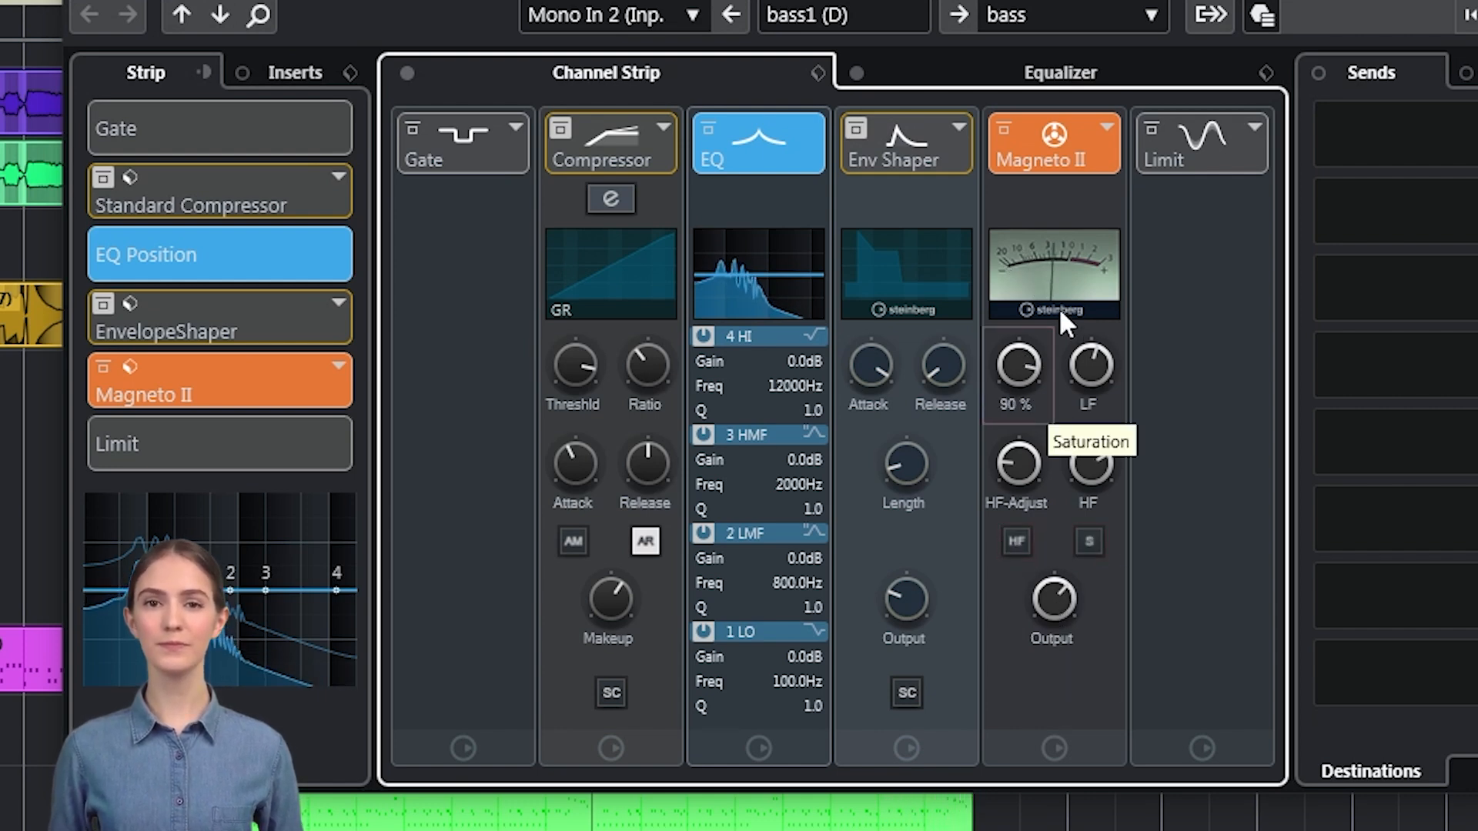
Raise Magneto II's LF fully, and turn its HF and HF-Adjust down
left_click_drag(1106, 363, 1143, 164)
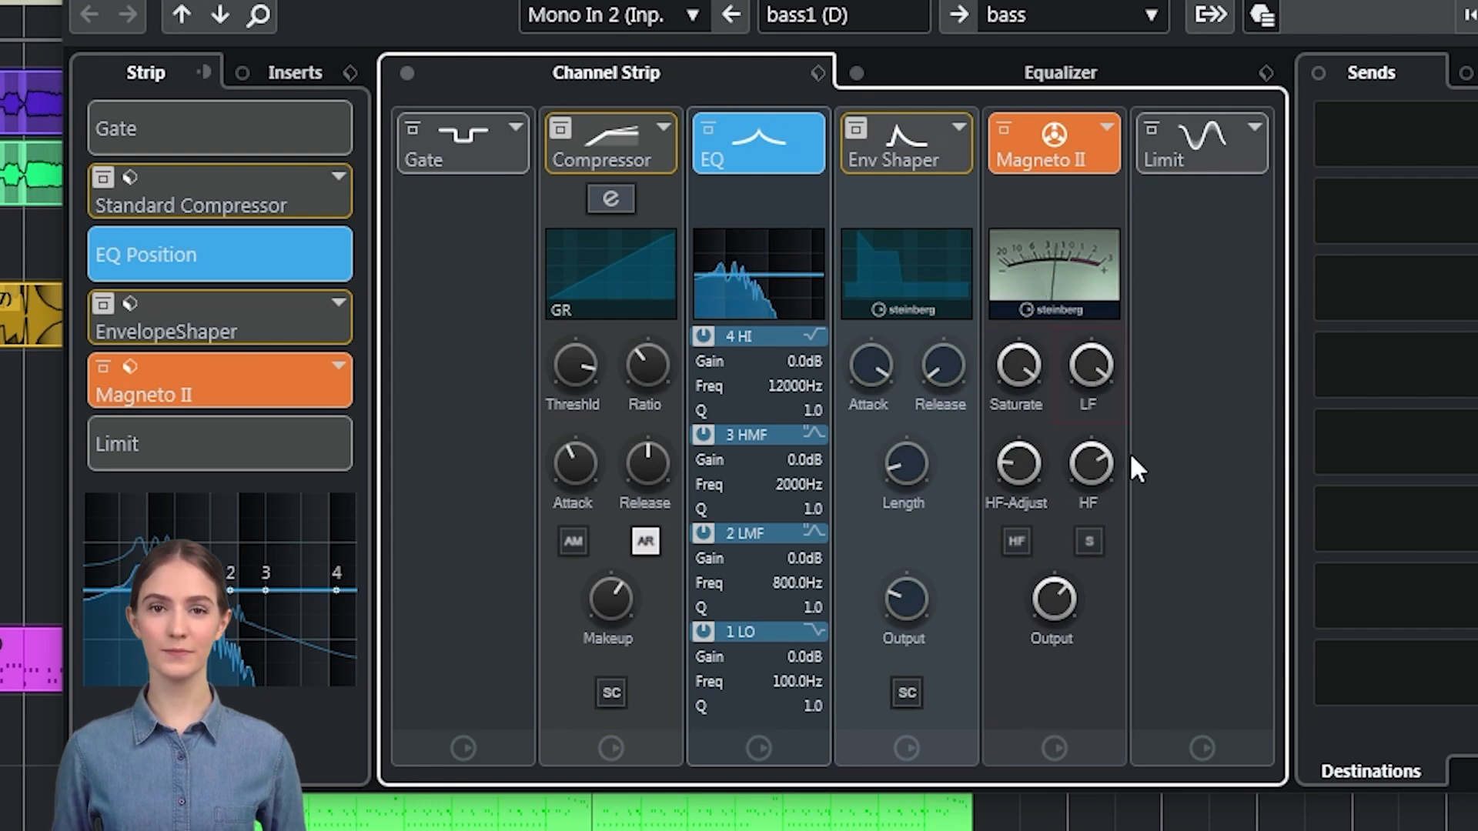
left_click_drag(1111, 454, 1171, 280)
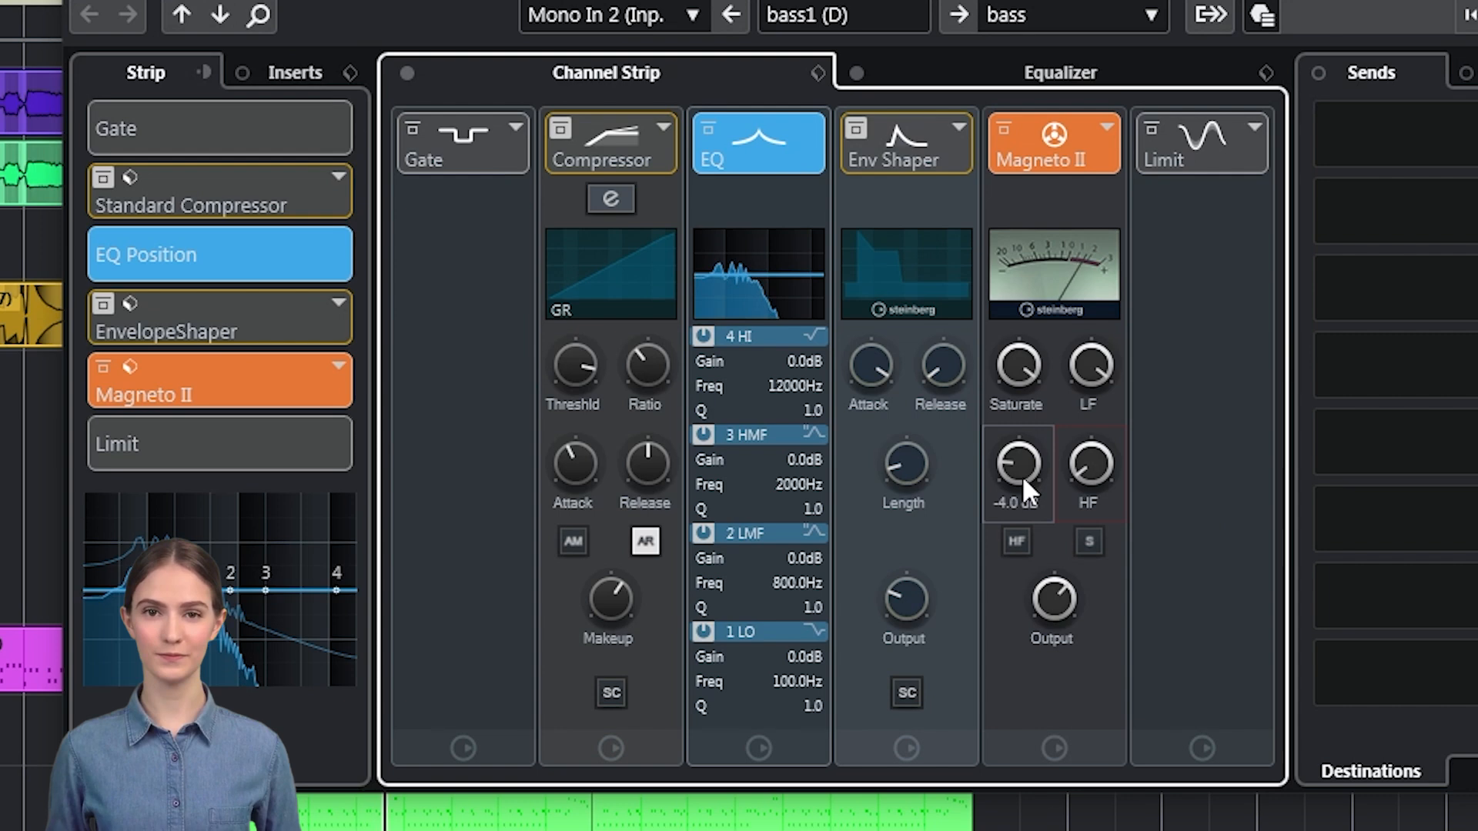
left_click_drag(1022, 454, 1088, 205)
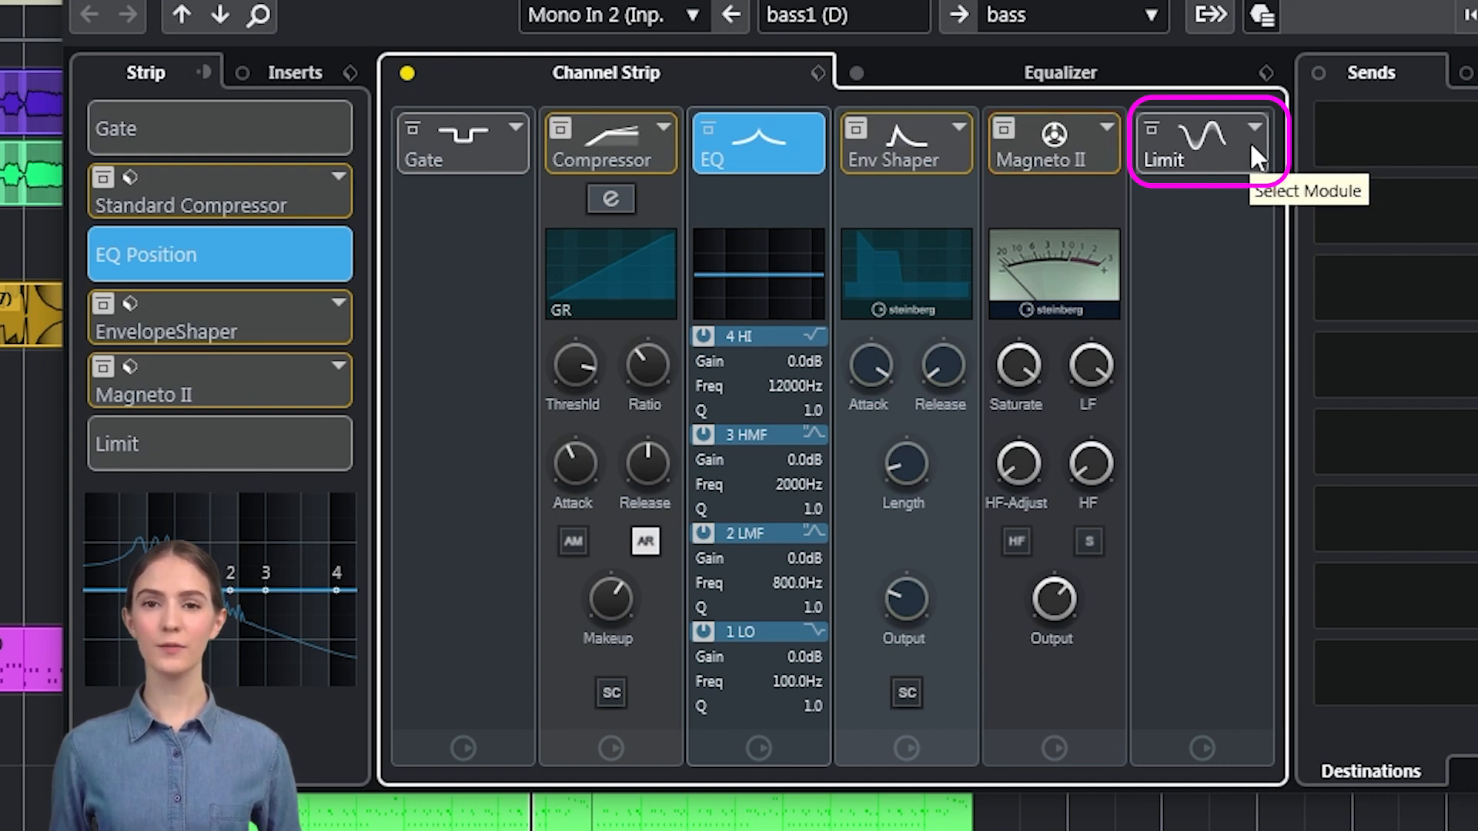
Load Maximizer in the Limit slot, and open its full editor with playback running
left_click(1253, 144)
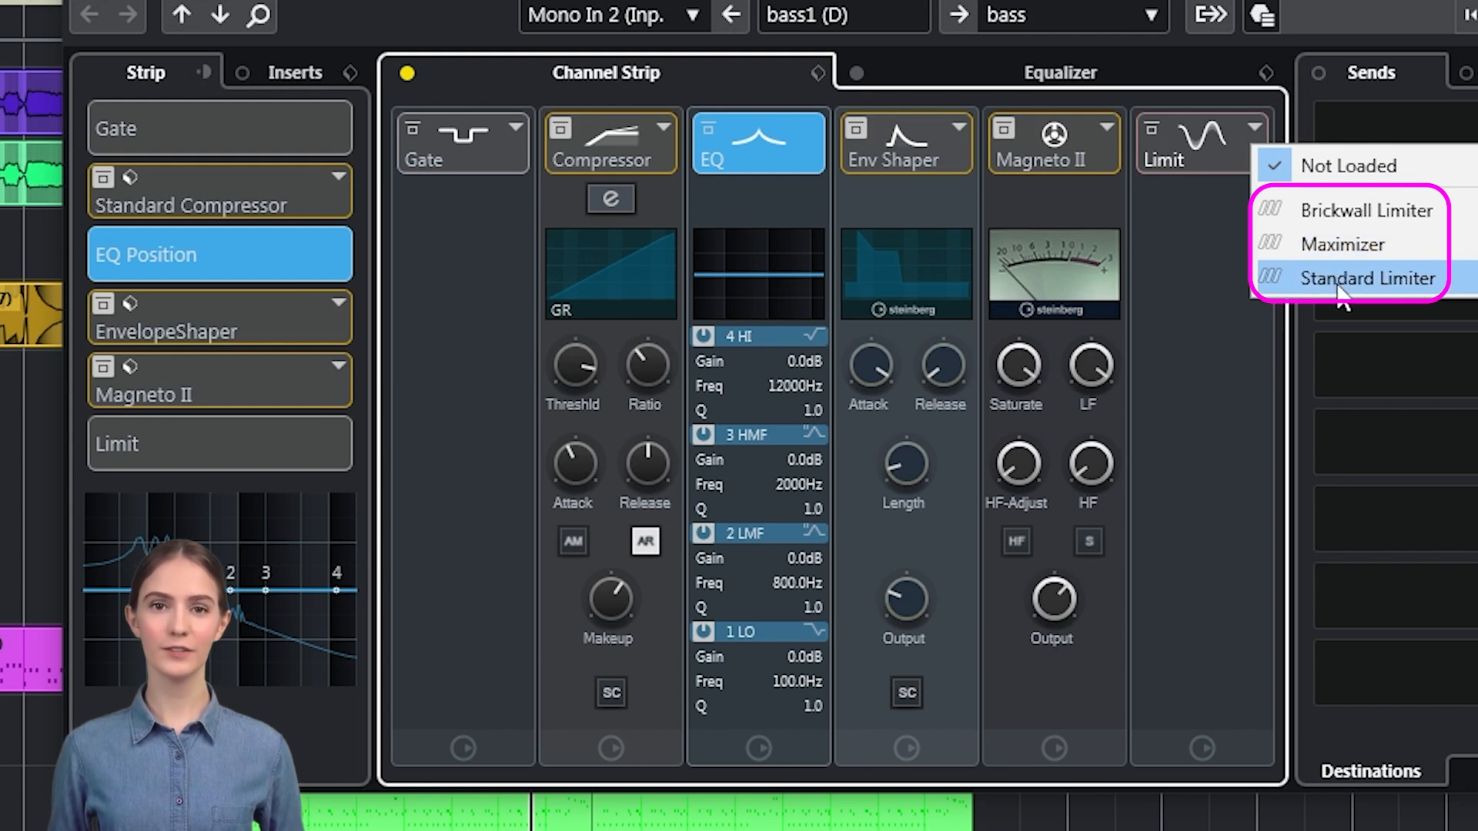
left_click(1218, 465)
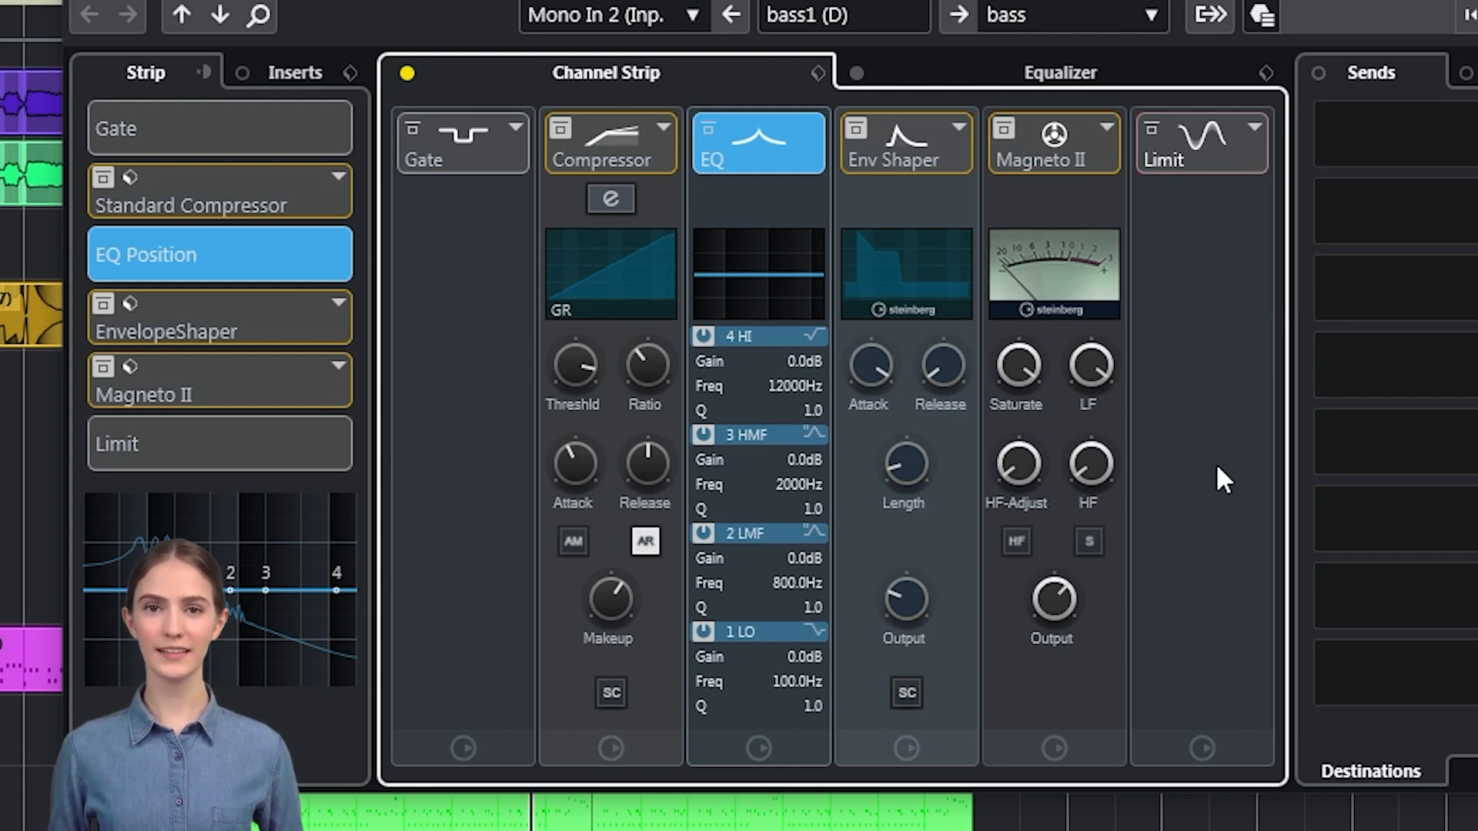
left_click(1258, 135)
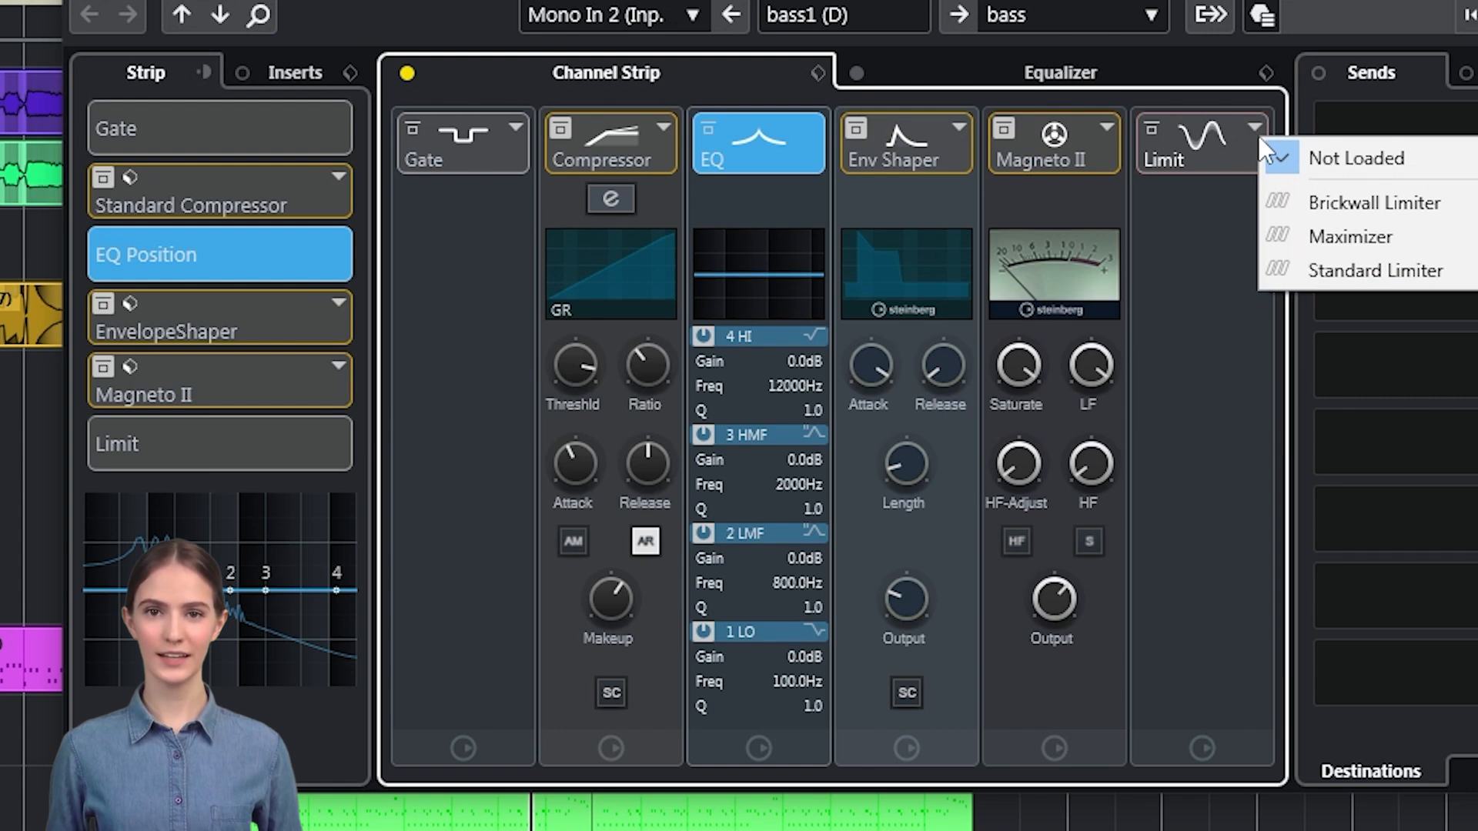
left_click(1343, 237)
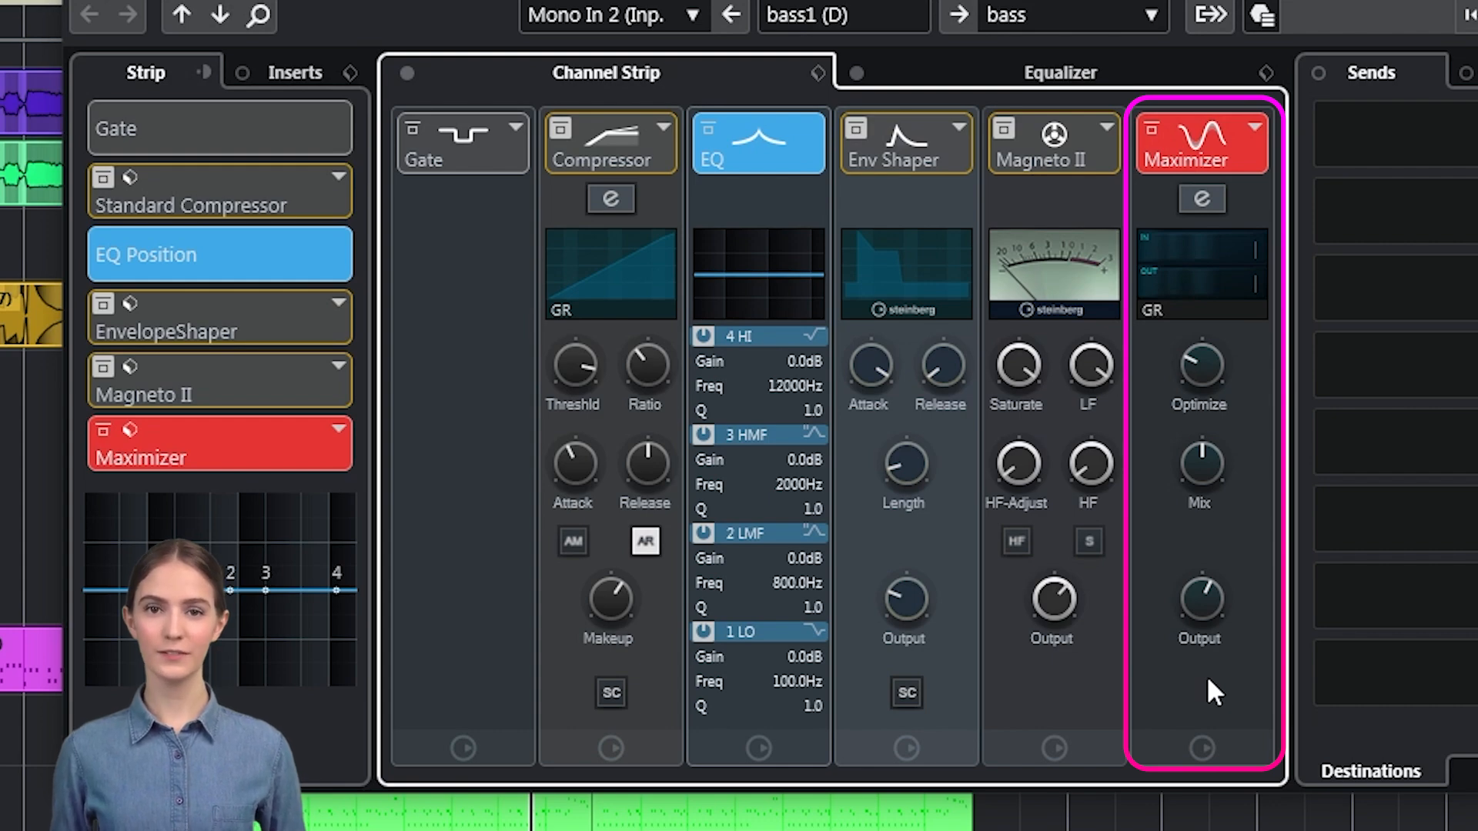
key("space")
left_click(1192, 203)
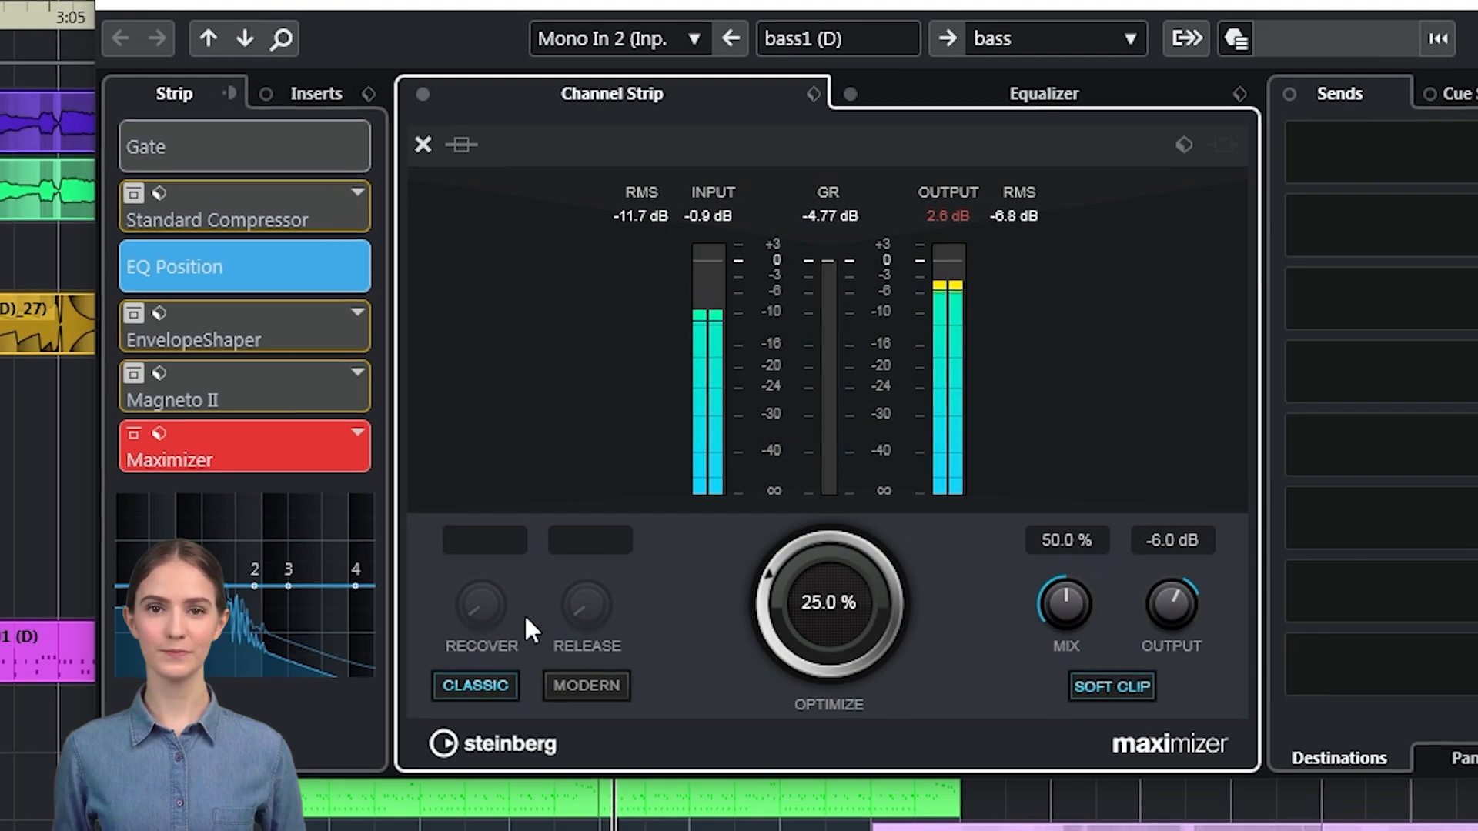
Switch Maximizer to Modern mode, with Recover at 100 % and Release at 395 ms
left_click(586, 685)
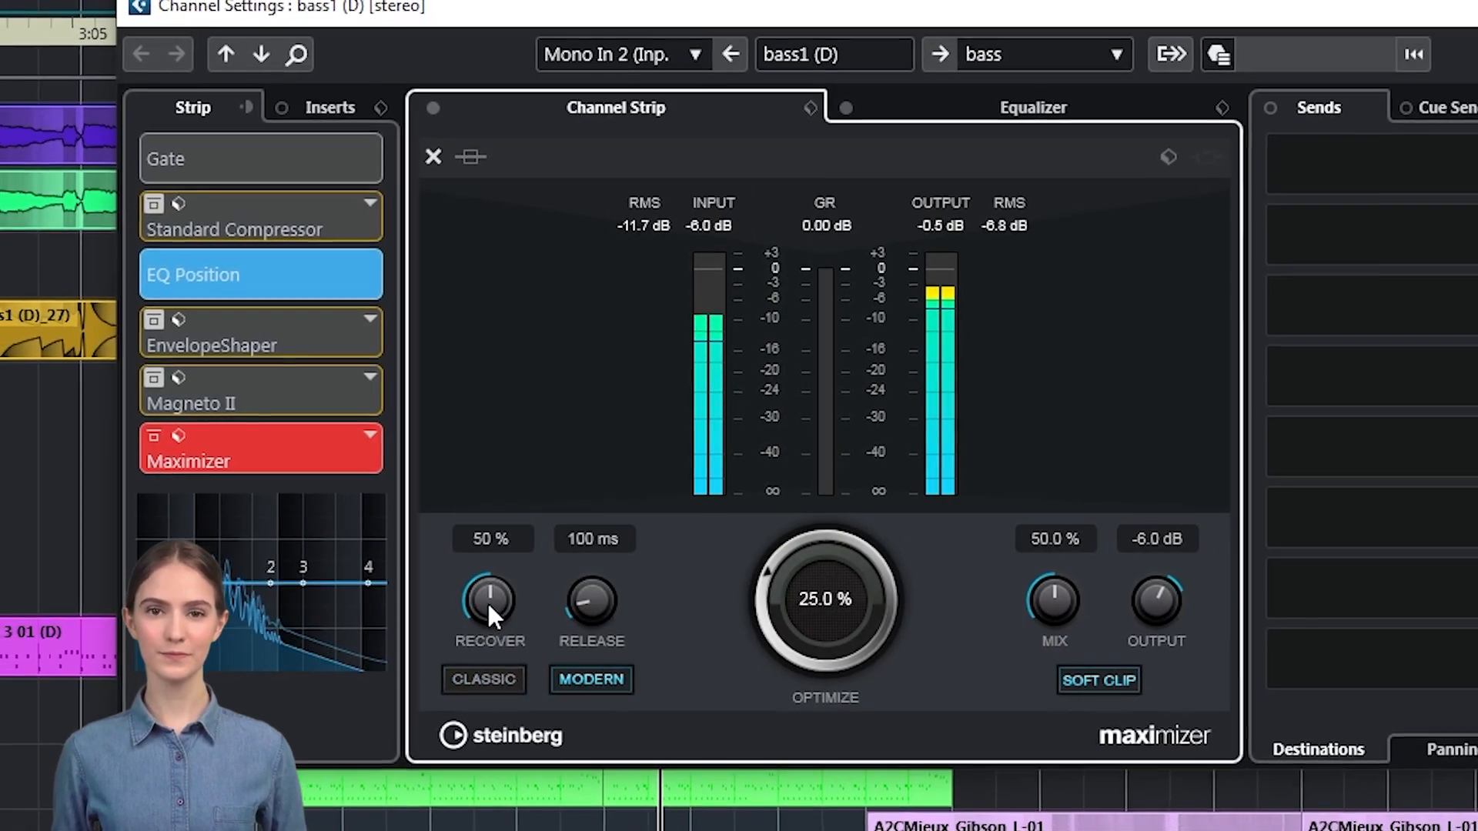
left_click_drag(497, 608, 615, 407)
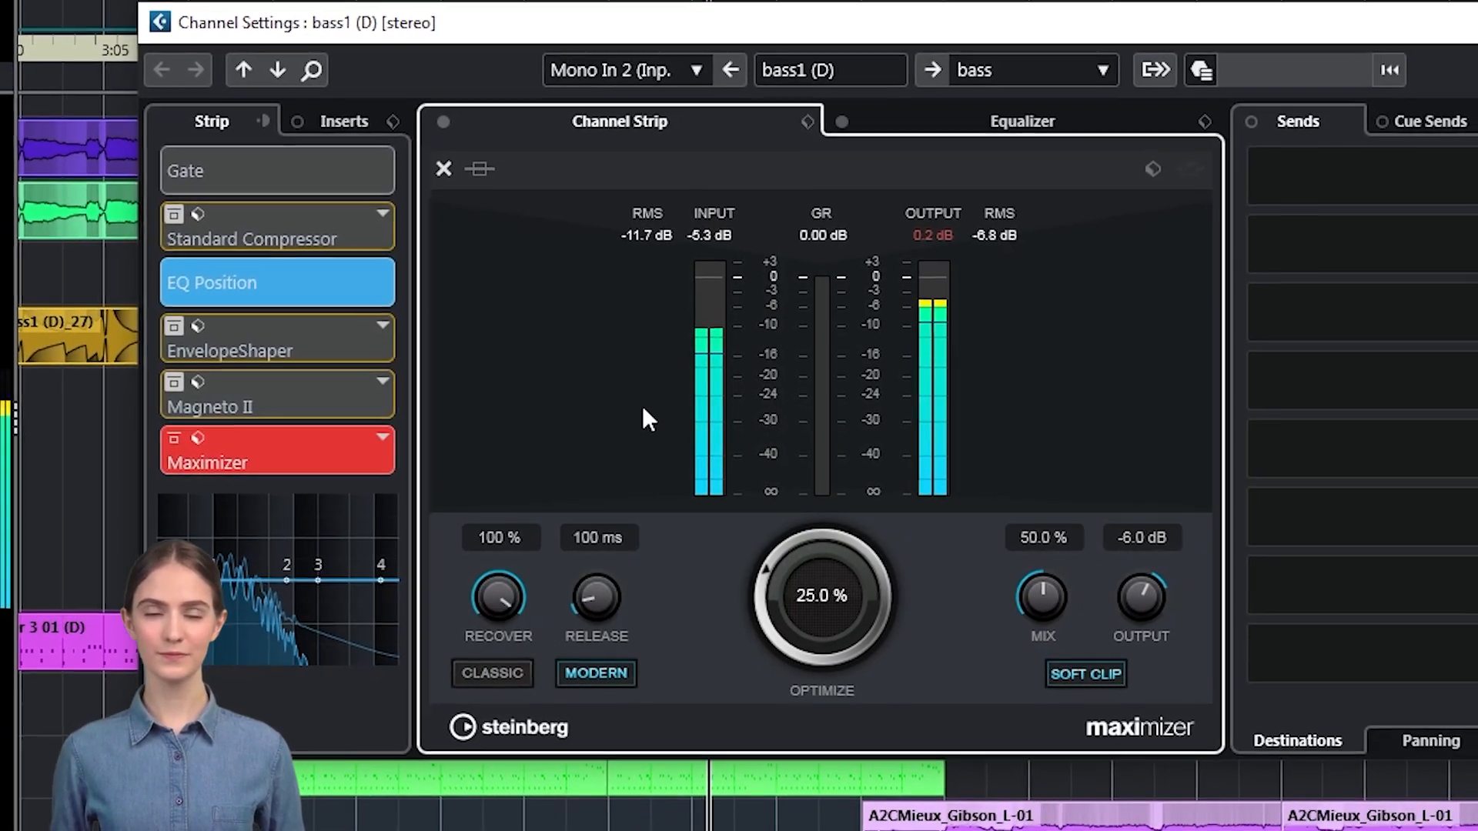
left_click_drag(602, 605, 613, 534)
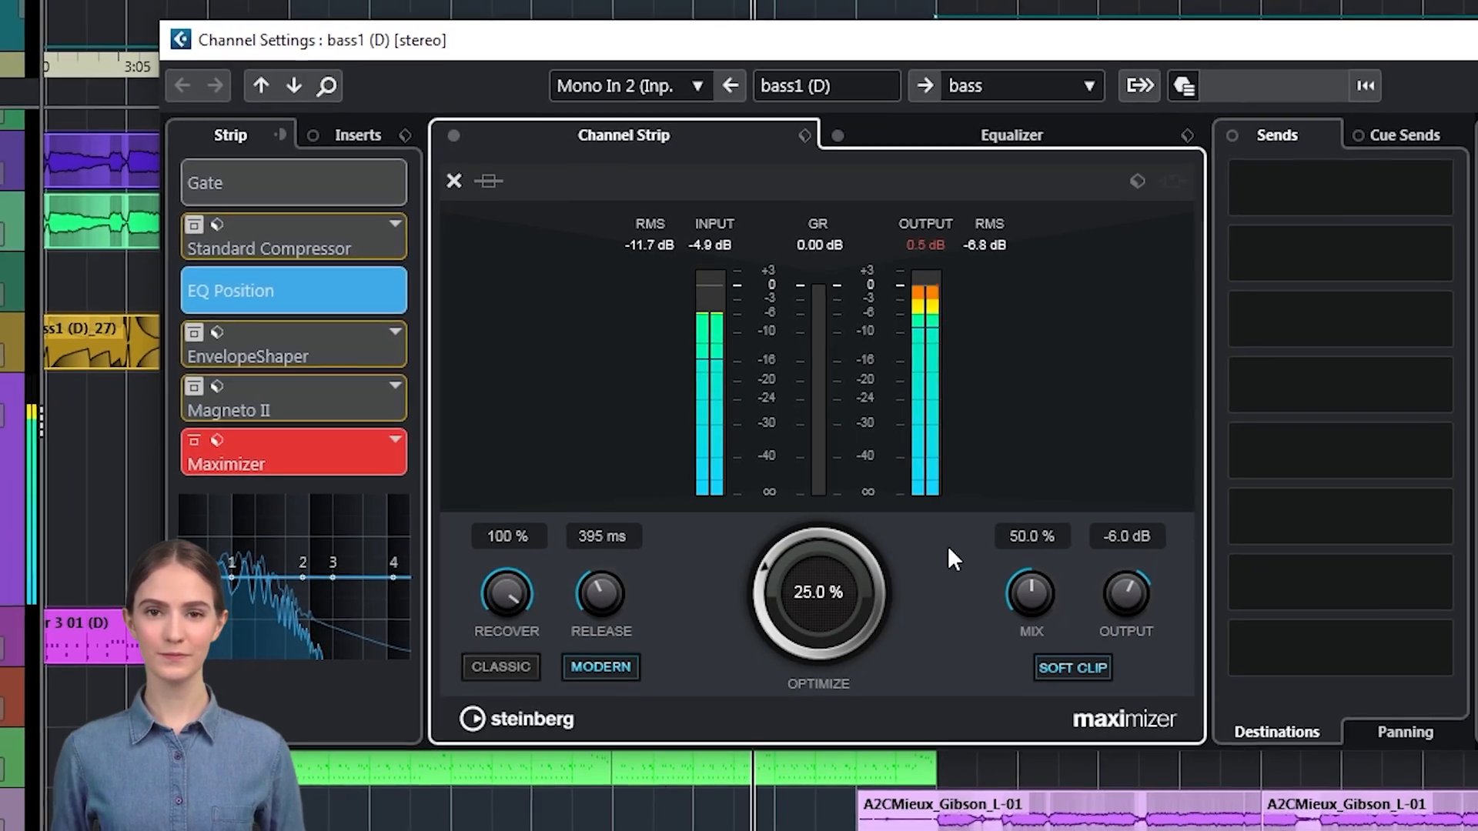
Set Maximizer's Optimize to 50 %, Output to -13.2 dB and Mix to 49 %, and switch Soft Clip off
left_click_drag(1029, 596, 1085, 523)
left_click_drag(1109, 594, 1128, 501)
left_click_drag(824, 620, 899, 245)
left_click_drag(1062, 581, 1031, 692)
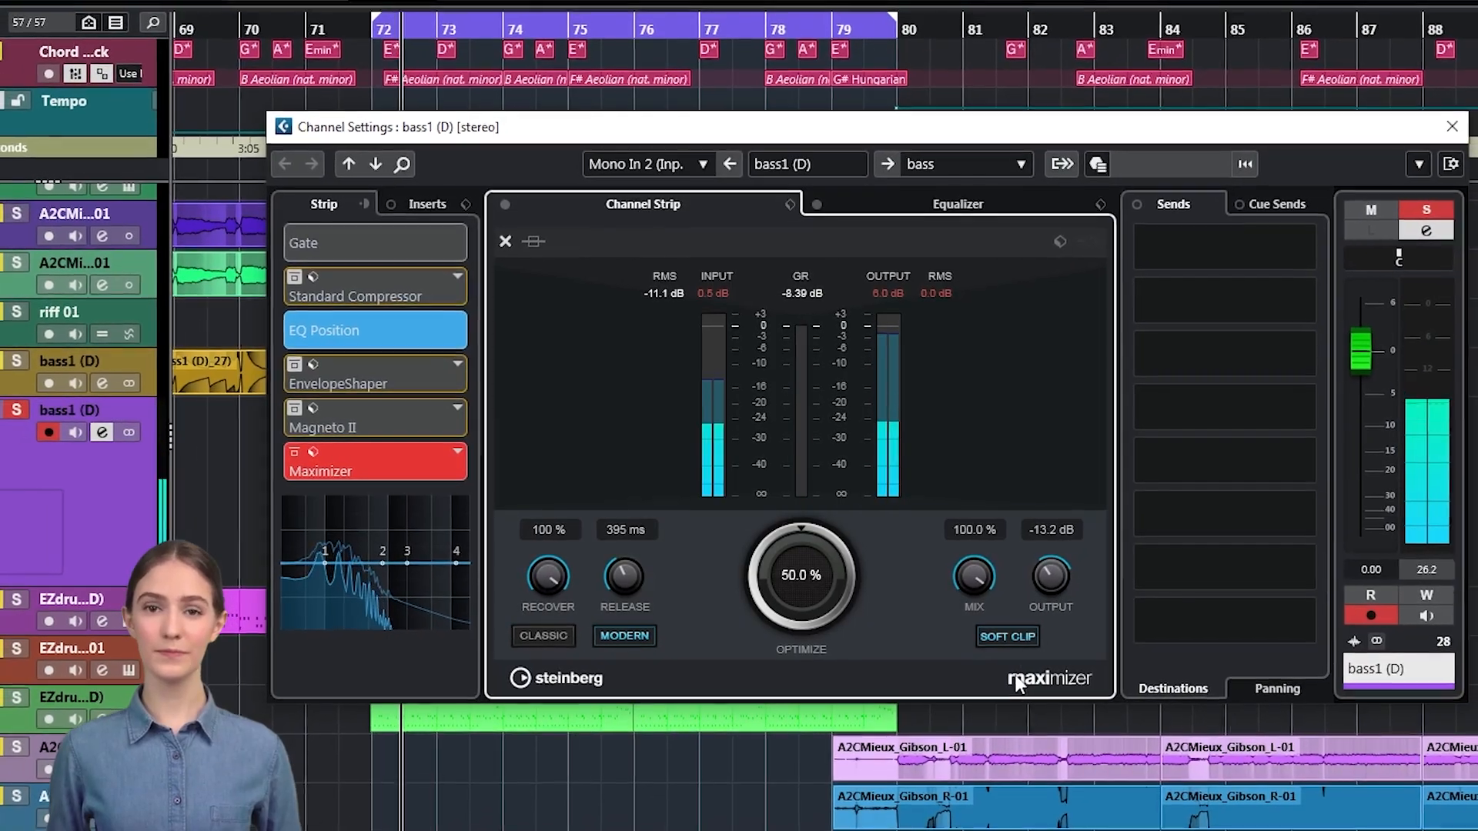
left_click_drag(971, 575, 951, 650)
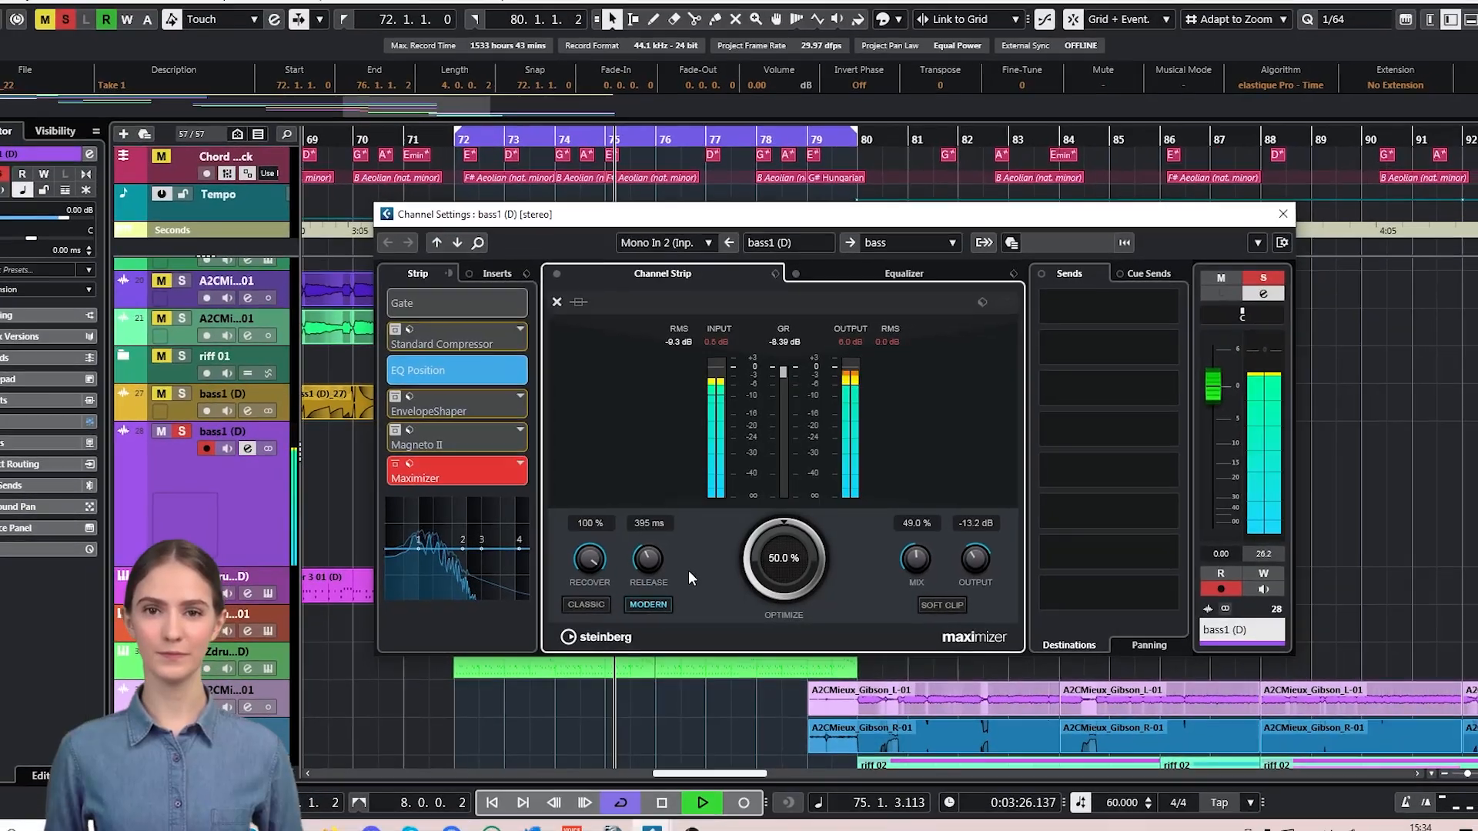
Stop playback, and close the Maximizer editor and the bass channel's settings window
key("space")
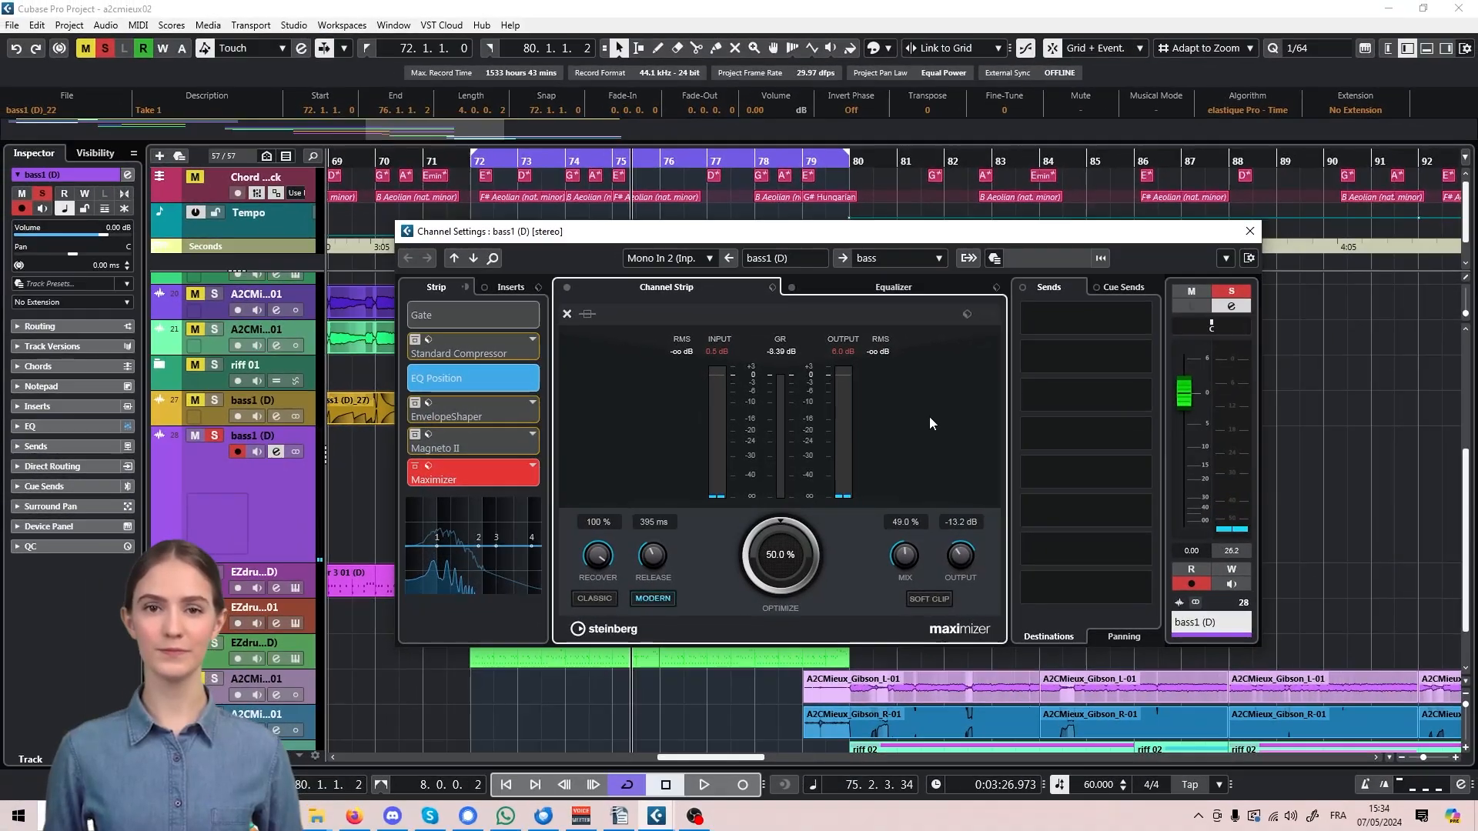
left_click(567, 315)
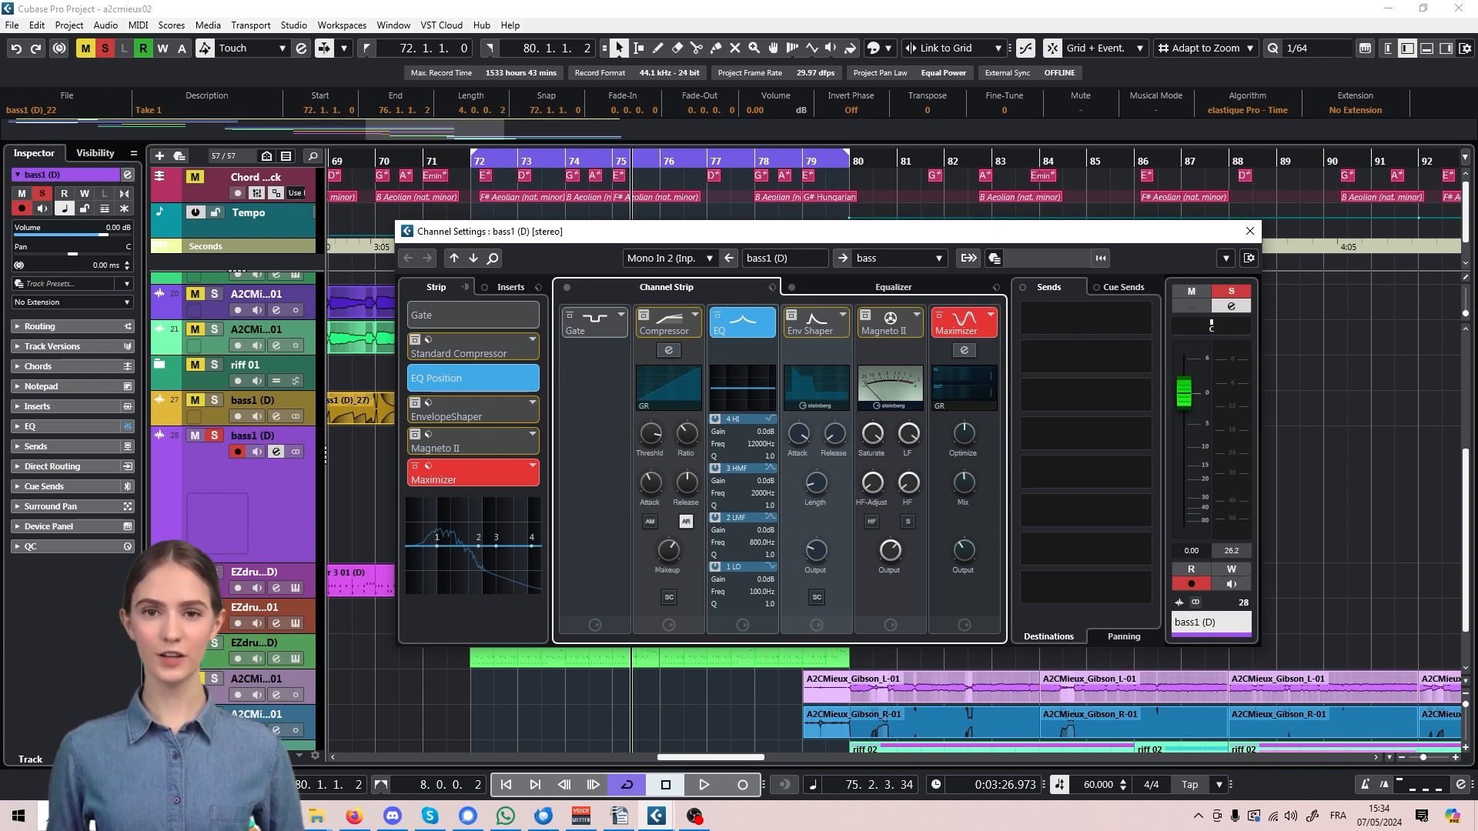
left_click(1249, 230)
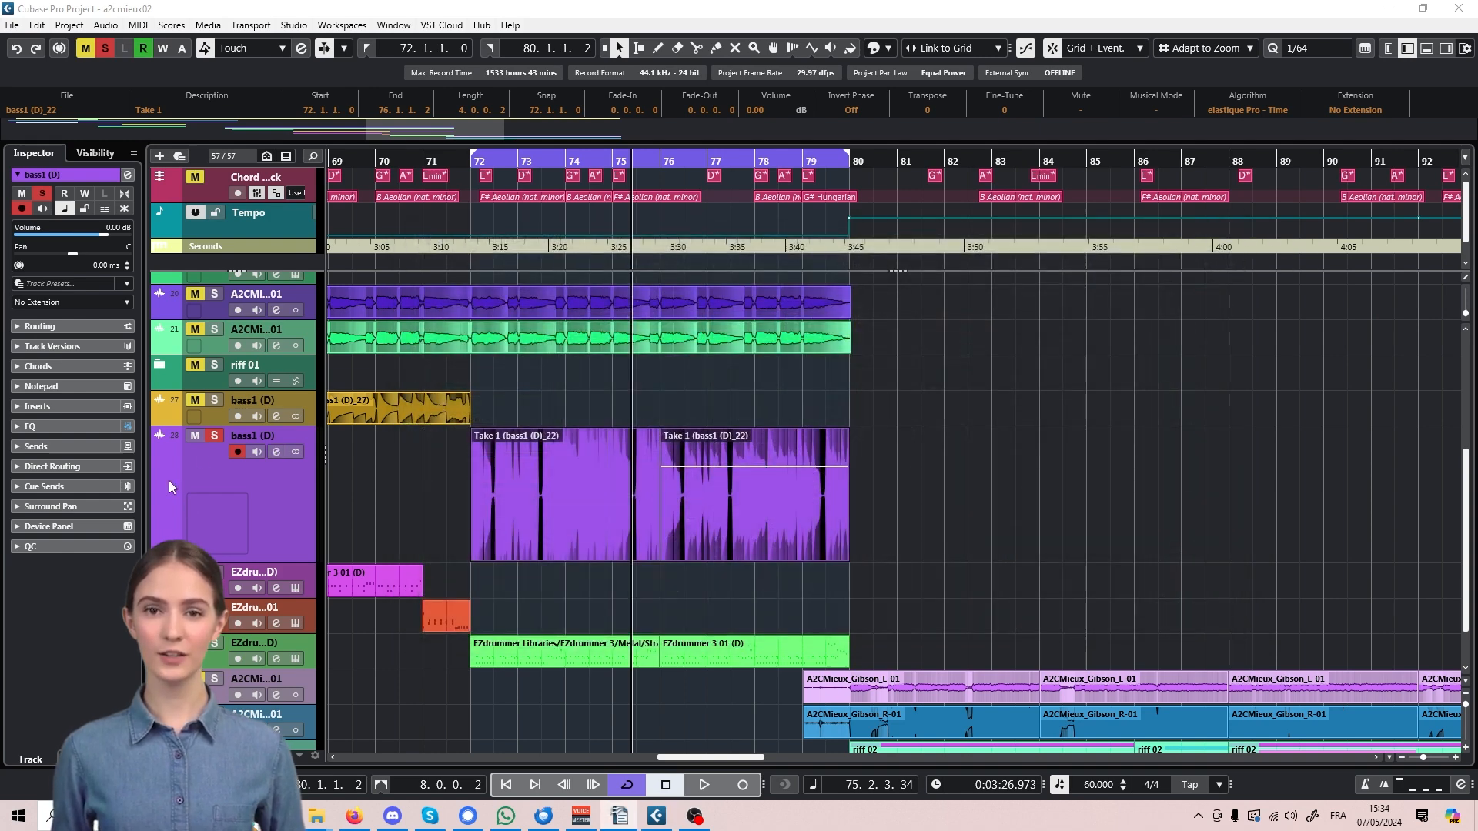
Bring up the project's file commands
left_click(13, 26)
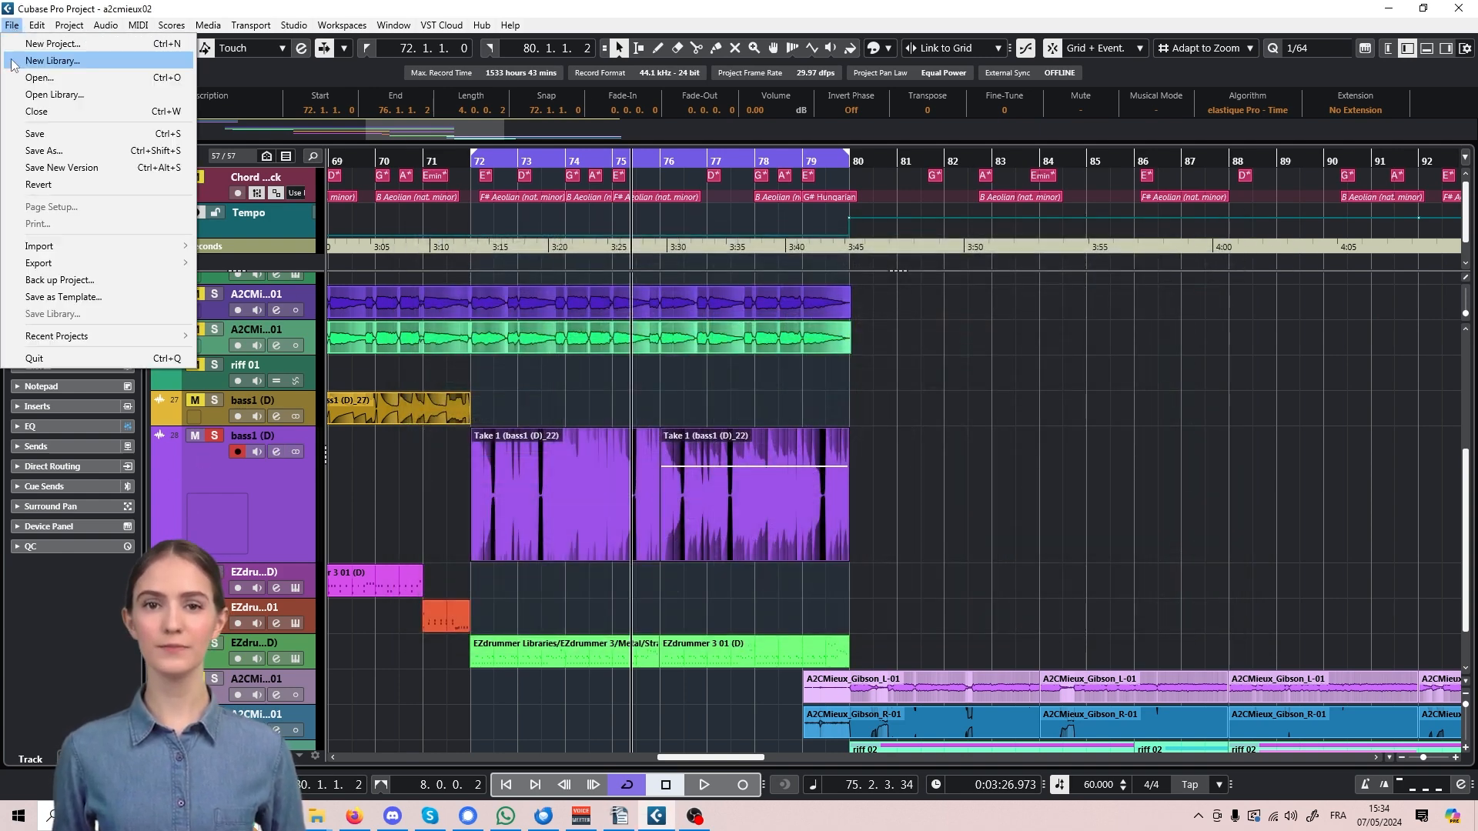